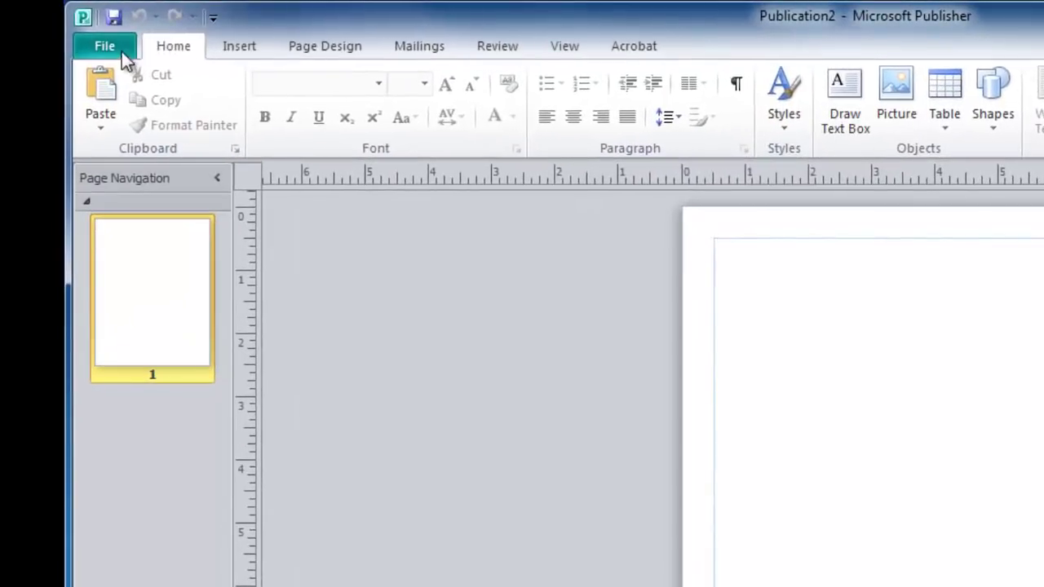
Show all blank page sizes under New and scroll down to the custom sizes section.
click(121, 52)
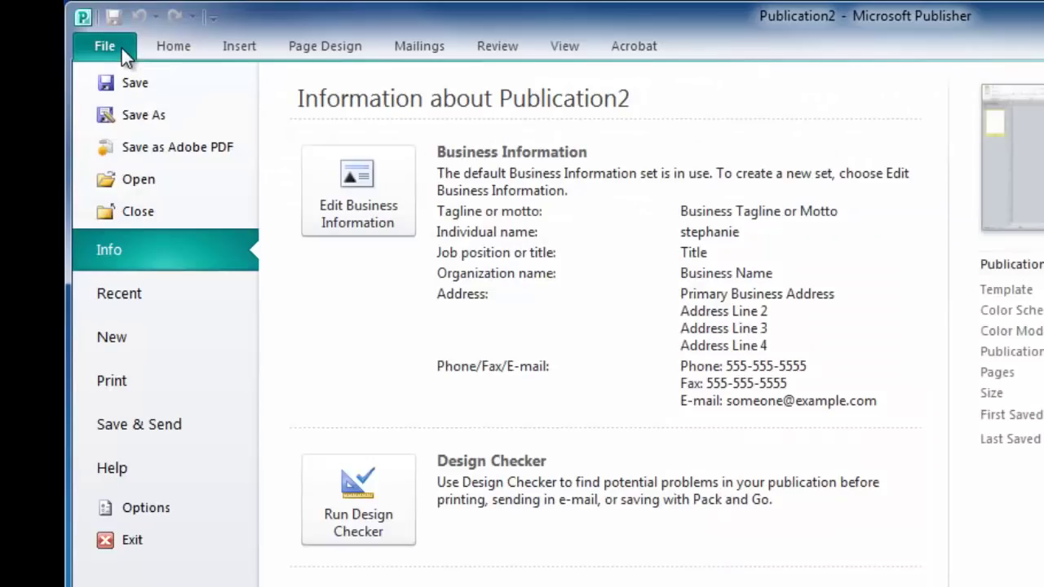
click(184, 347)
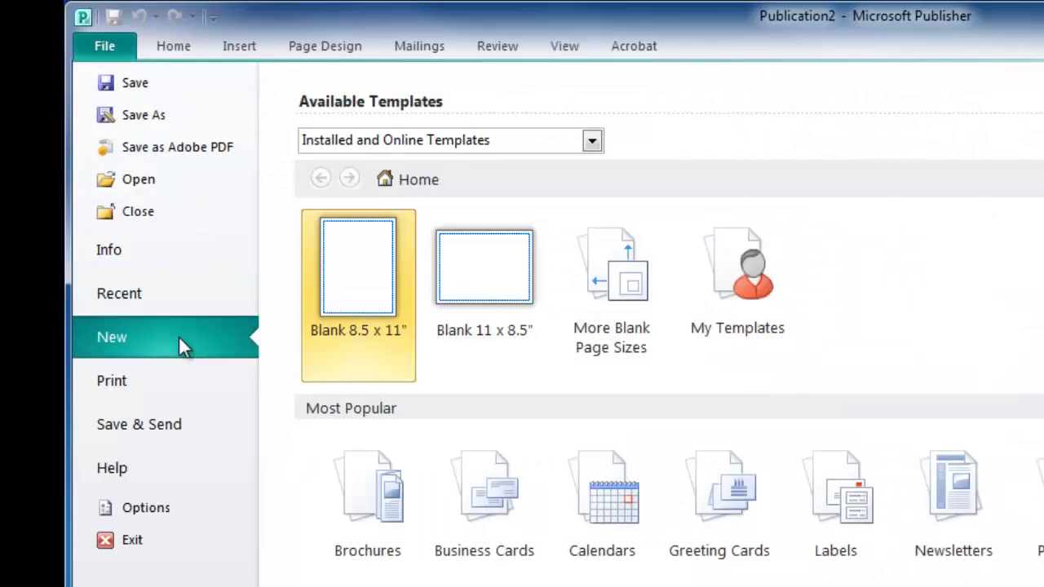
click(612, 301)
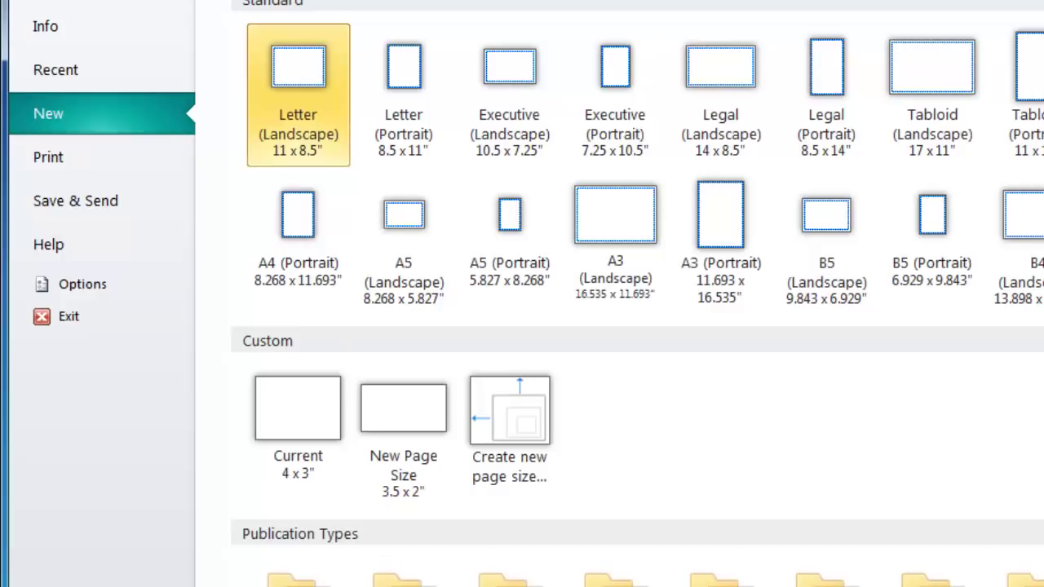
scroll(662, 286, down, 3)
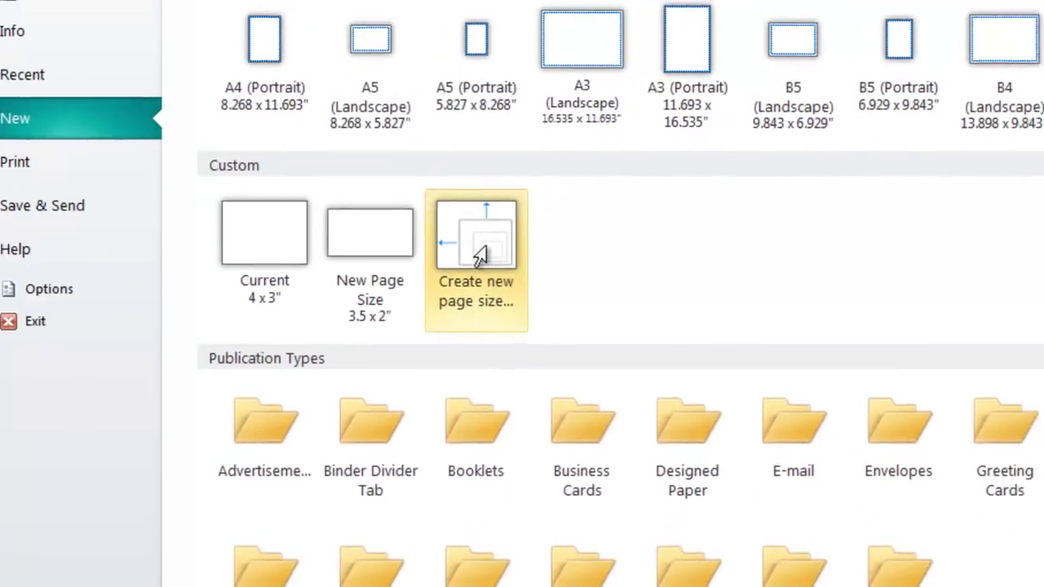
Start a custom page size named Poster Session, 77" wide by 44" high.
click(524, 250)
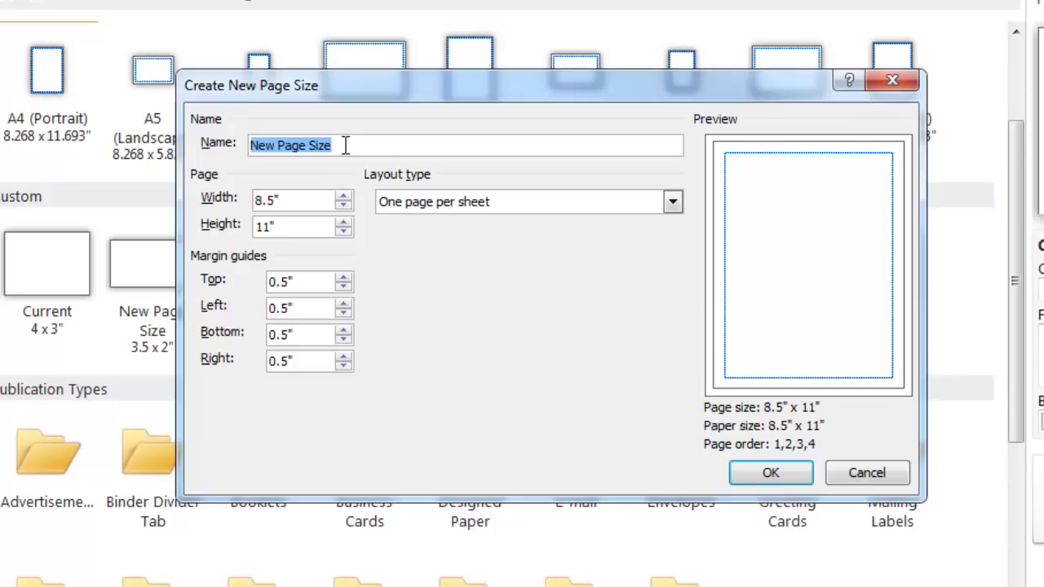
text(Poster Session)
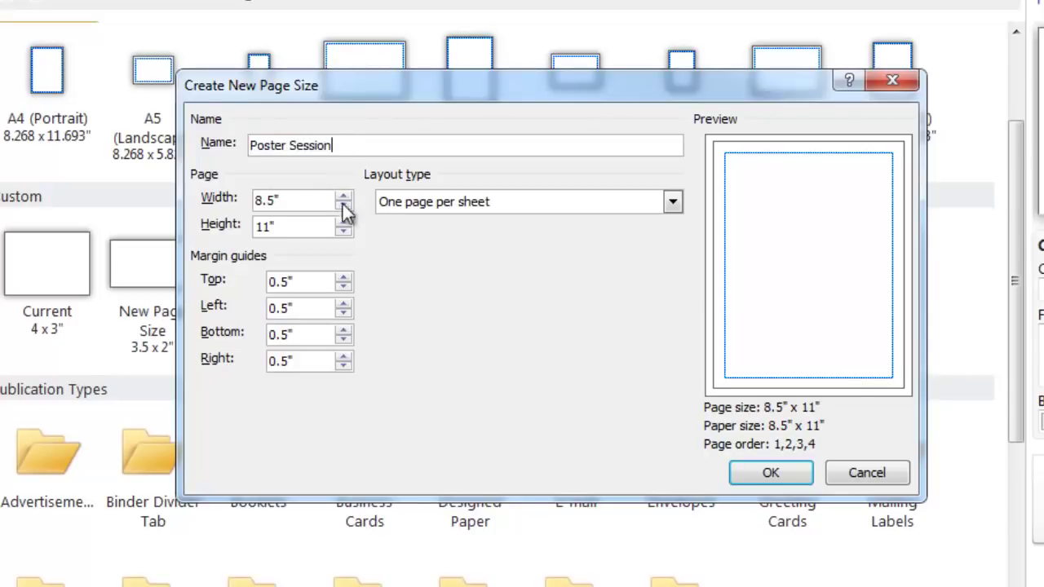
drag(295, 200, 226, 202)
text(77)
key(Tab)
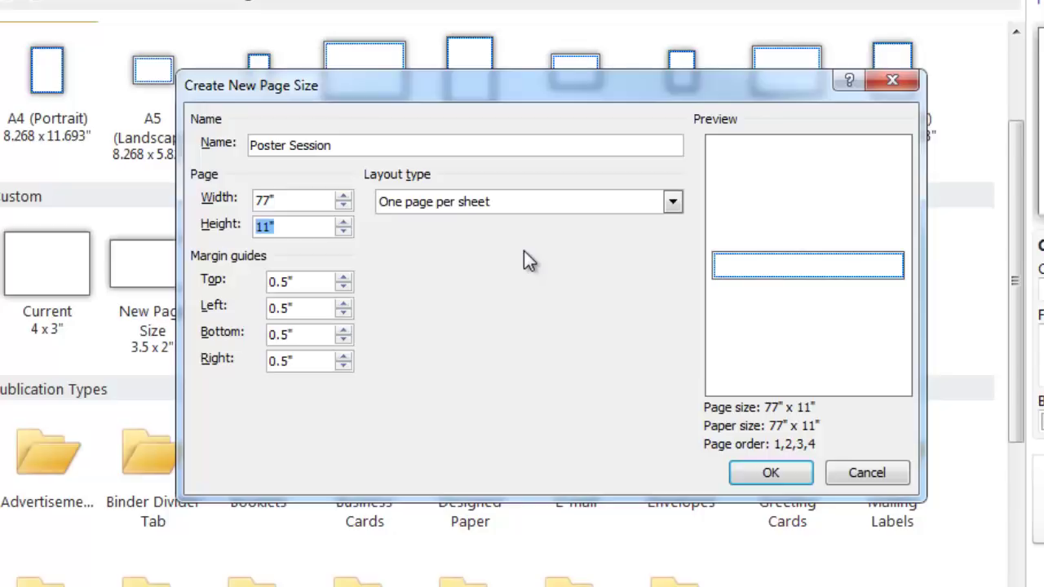
text(44)
key(Tab)
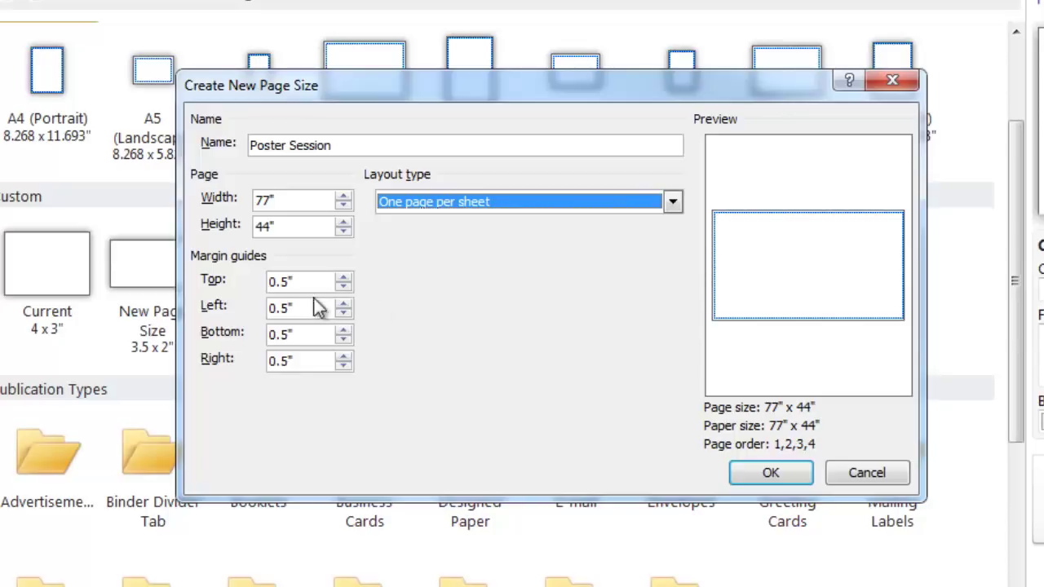
Set the top, left, bottom and right margin guides to 1" and save the page size.
click(343, 278)
click(343, 278)
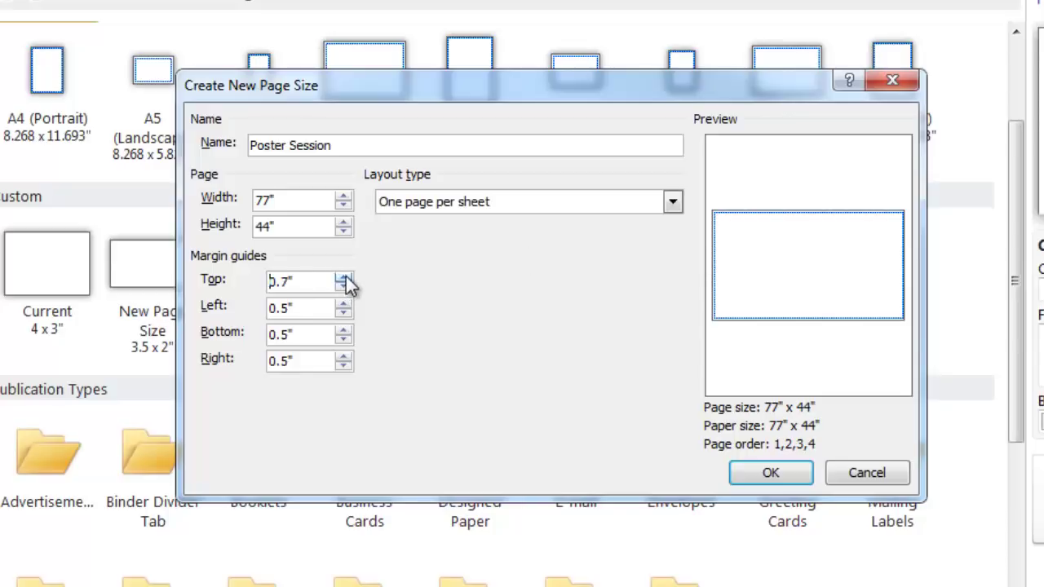
click(343, 278)
click(343, 278)
click(344, 278)
click(343, 305)
click(343, 304)
click(343, 304)
click(343, 305)
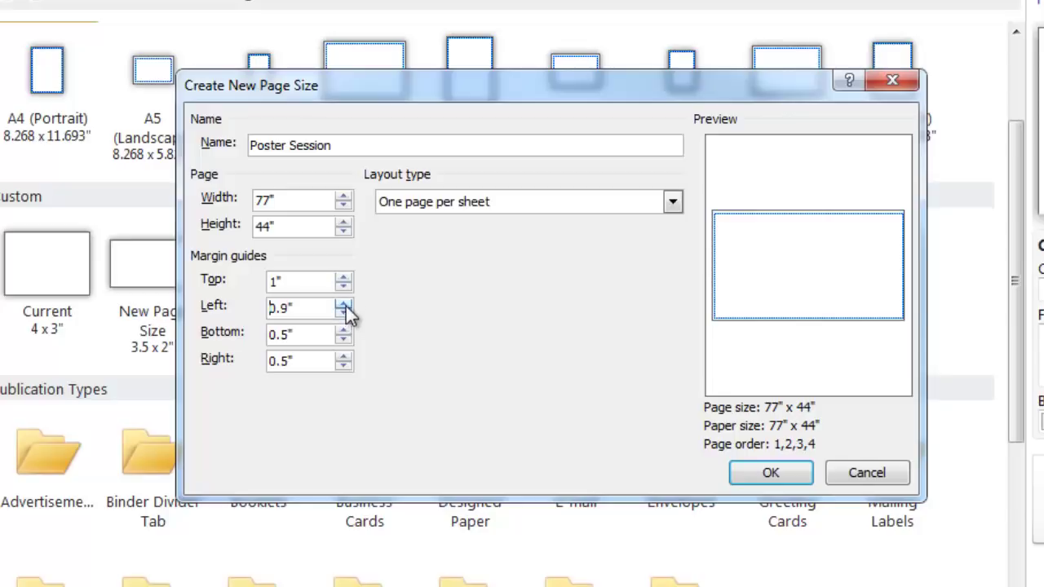
click(343, 304)
click(344, 330)
click(344, 331)
click(343, 330)
click(343, 330)
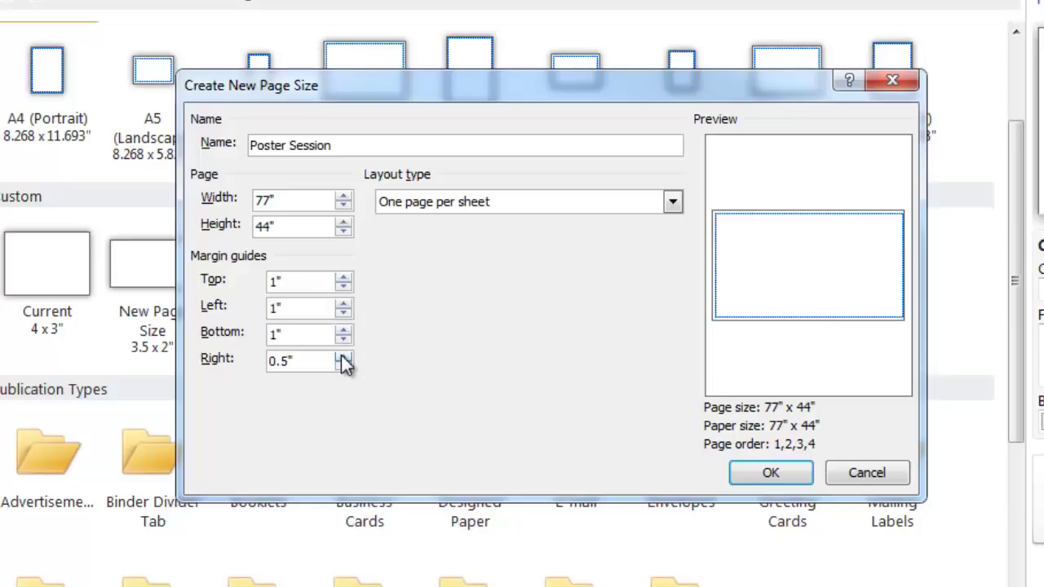
click(343, 356)
click(343, 356)
click(343, 357)
click(344, 357)
click(344, 356)
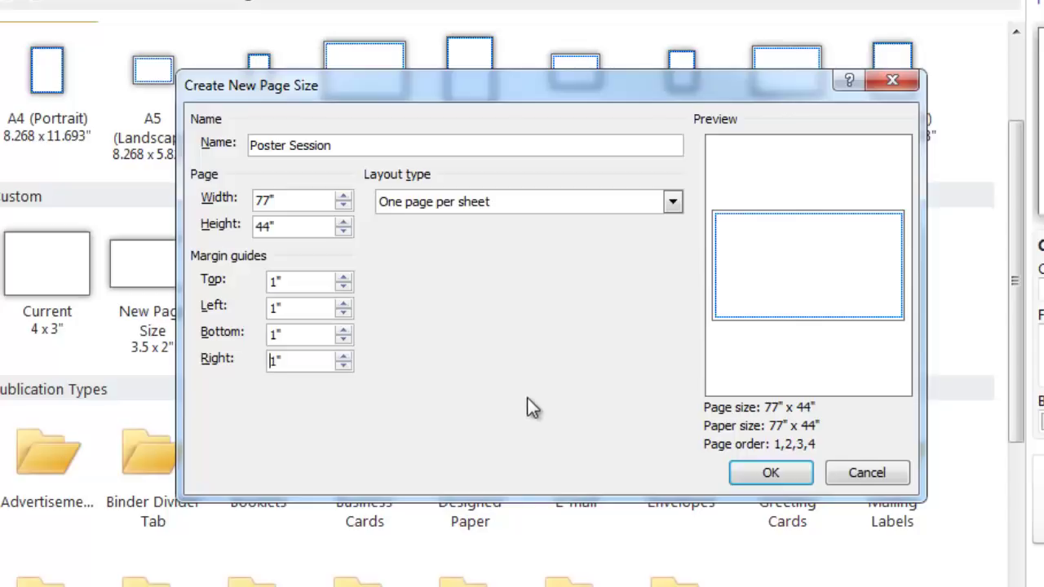
click(770, 473)
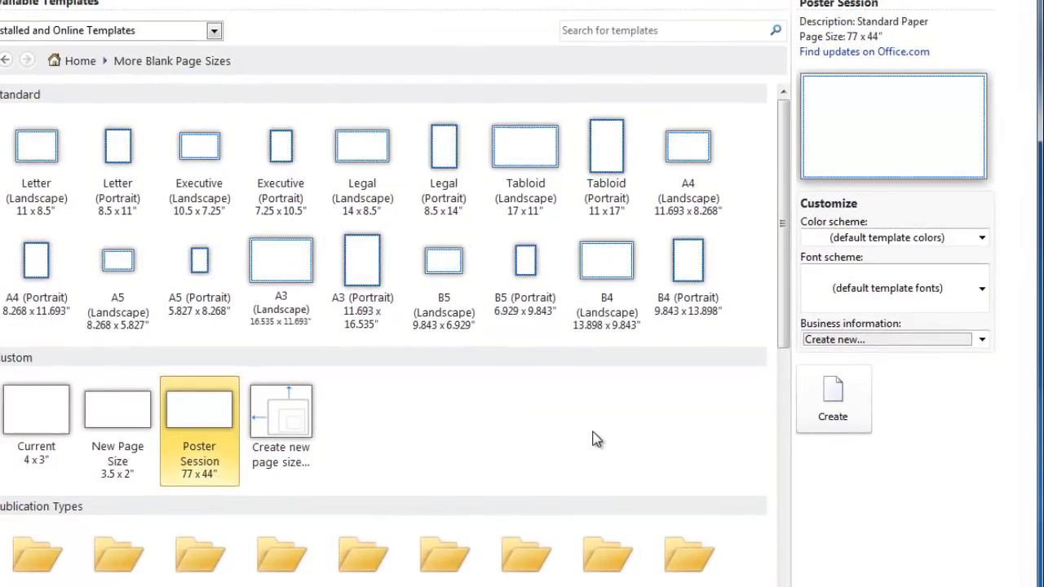
Create a blank publication at the 77 x 44" Poster Session size.
click(849, 408)
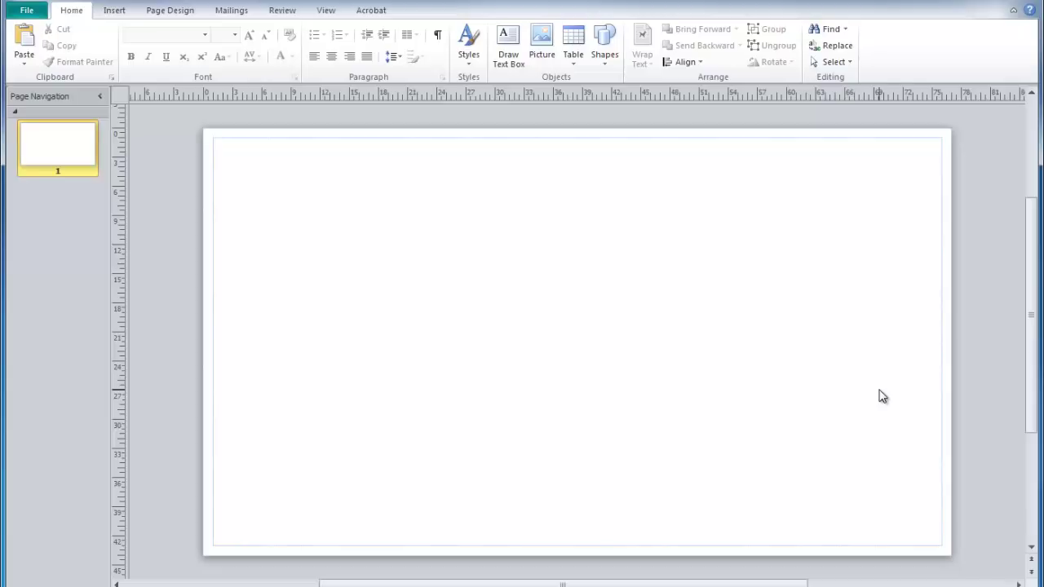
Set grid guides to 3 columns with 0.8" spacing, and add a horizontal guide near the top.
click(176, 11)
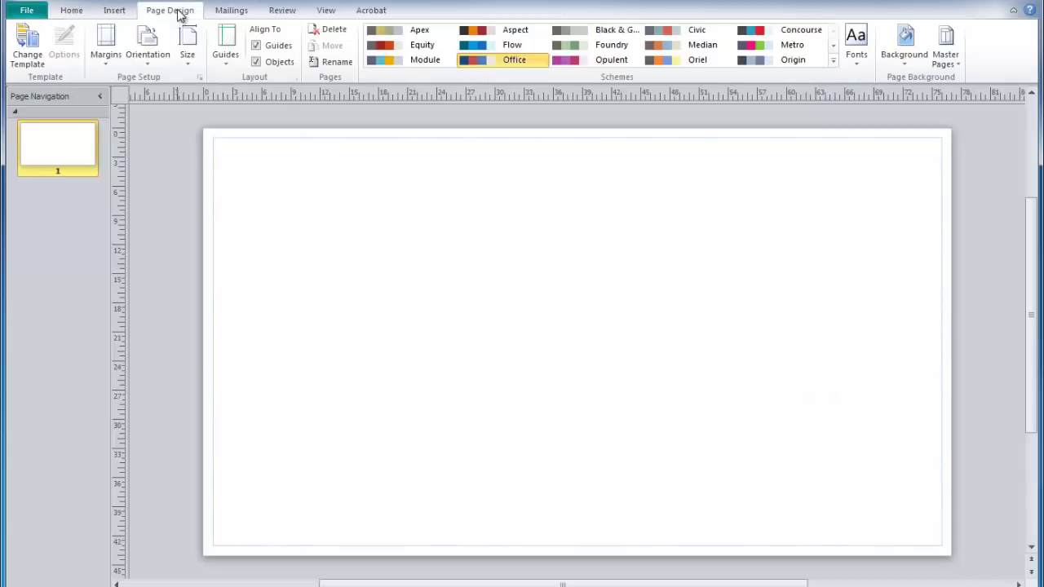
click(225, 62)
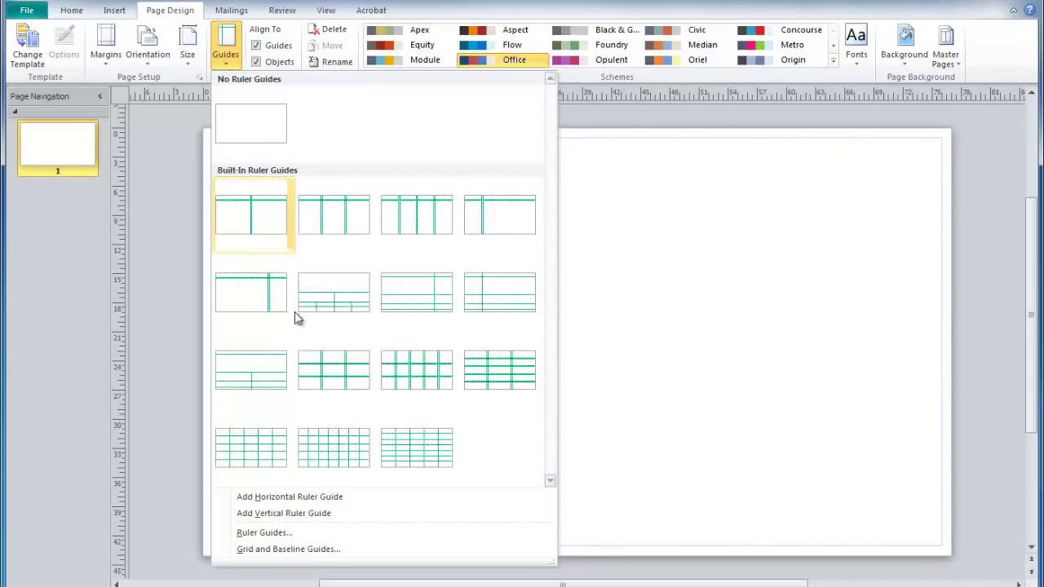
click(293, 551)
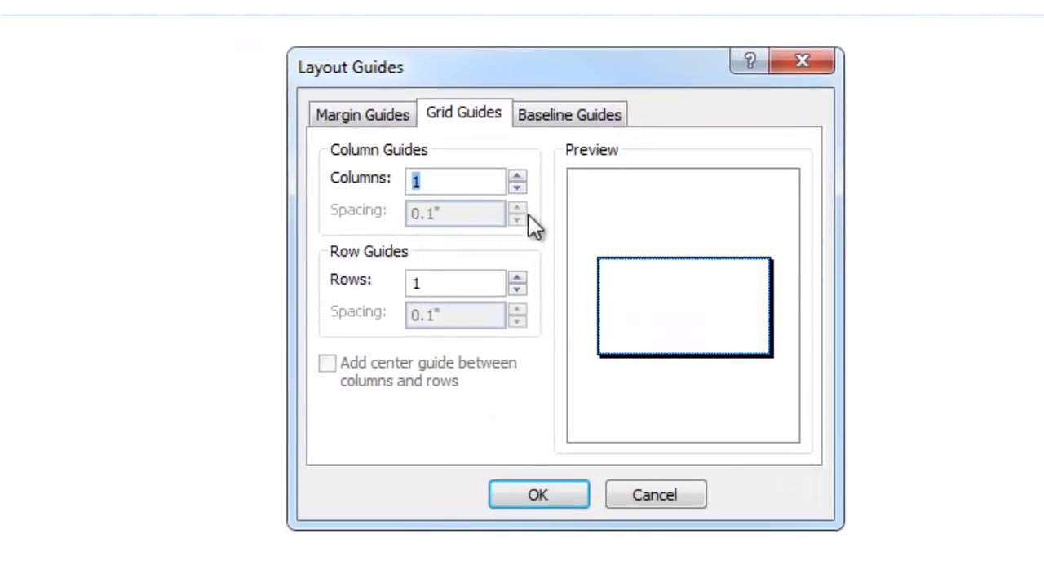
click(517, 176)
click(517, 177)
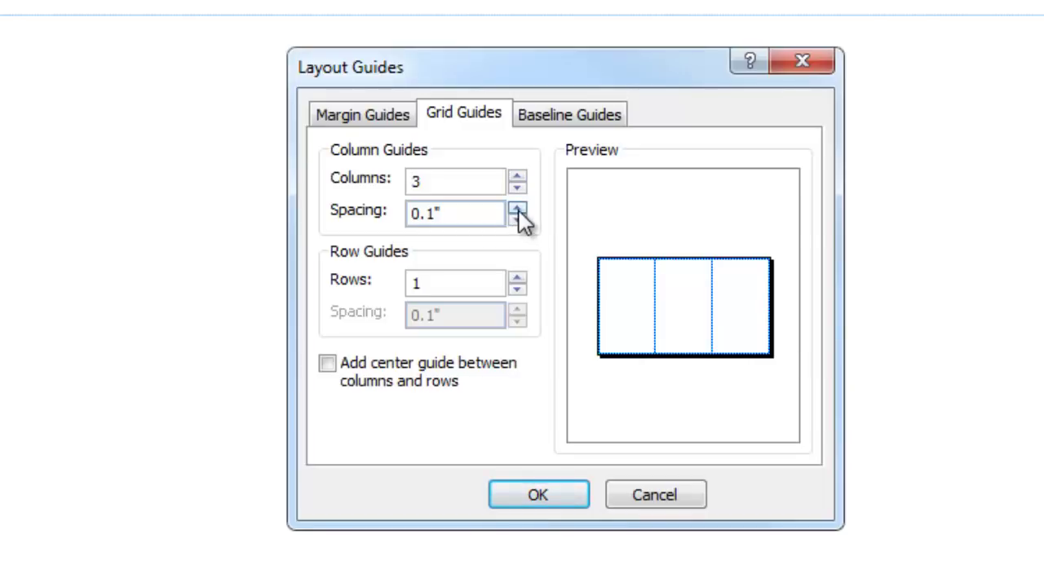
click(517, 211)
click(517, 211)
click(517, 210)
click(518, 209)
click(517, 210)
click(517, 210)
click(517, 209)
click(517, 210)
click(517, 209)
click(544, 493)
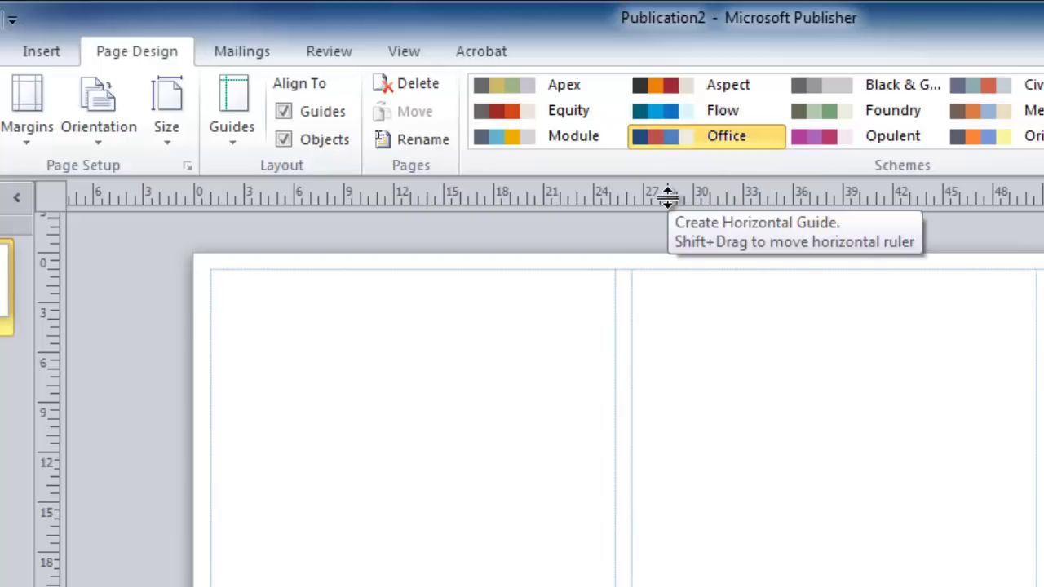
drag(667, 196, 666, 386)
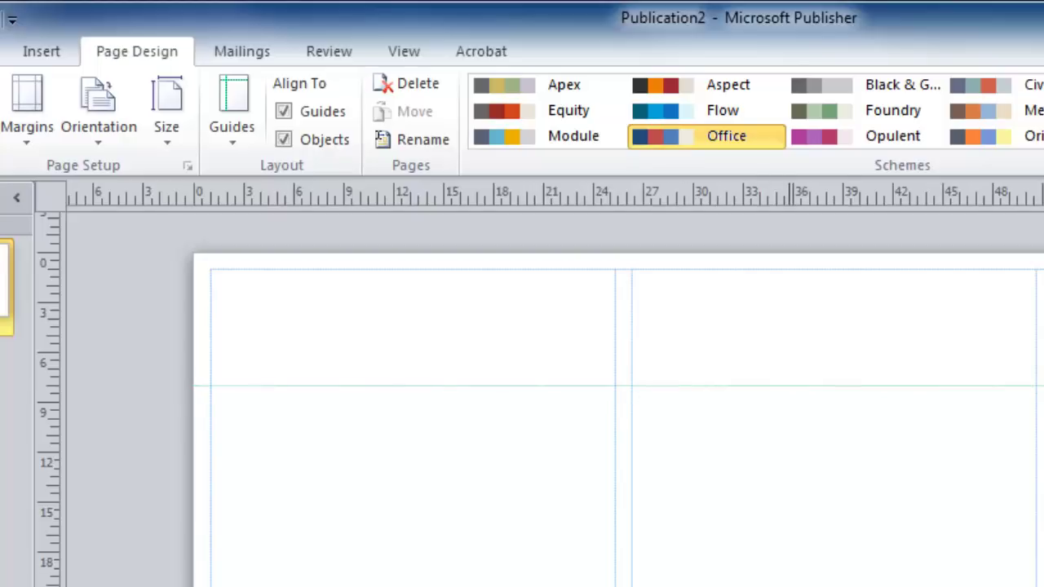
Draw a text box across the page top, extending it down to the horizontal guide.
click(43, 52)
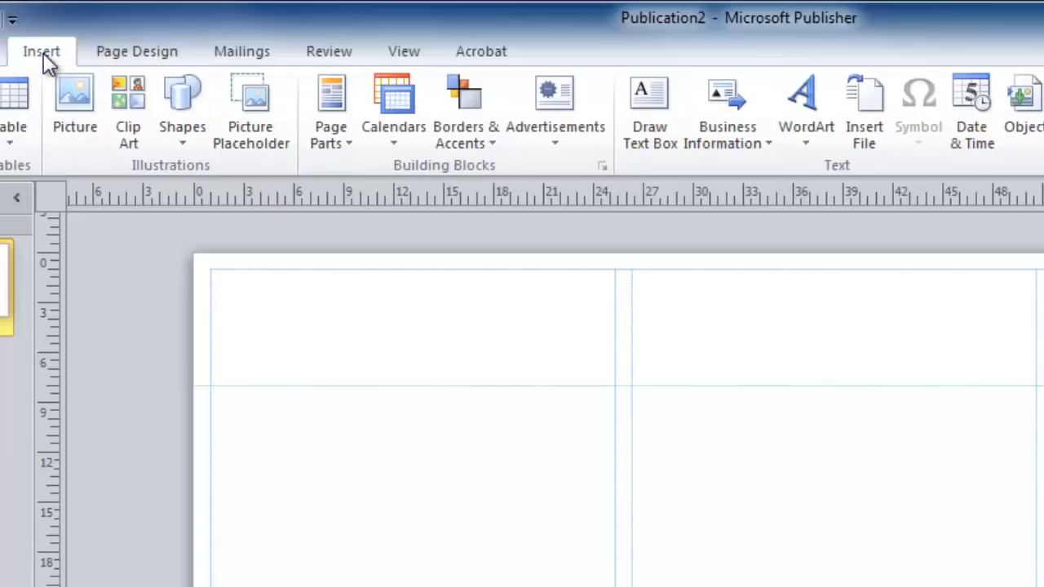
click(646, 136)
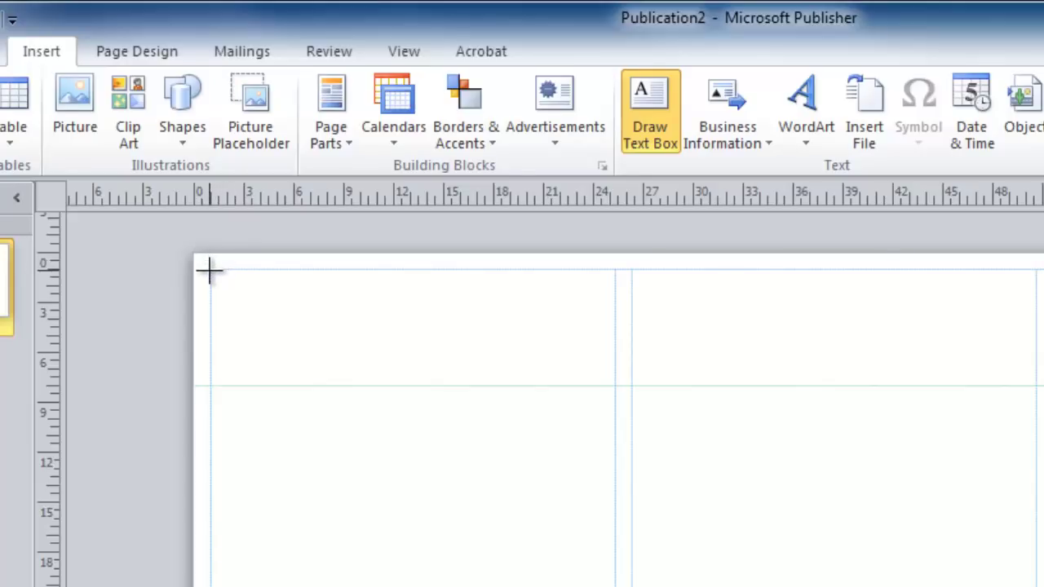
mouse_move(212, 271)
mouse_down()
mouse_move(1033, 318)
mouse_move(1043, 356)
mouse_up()
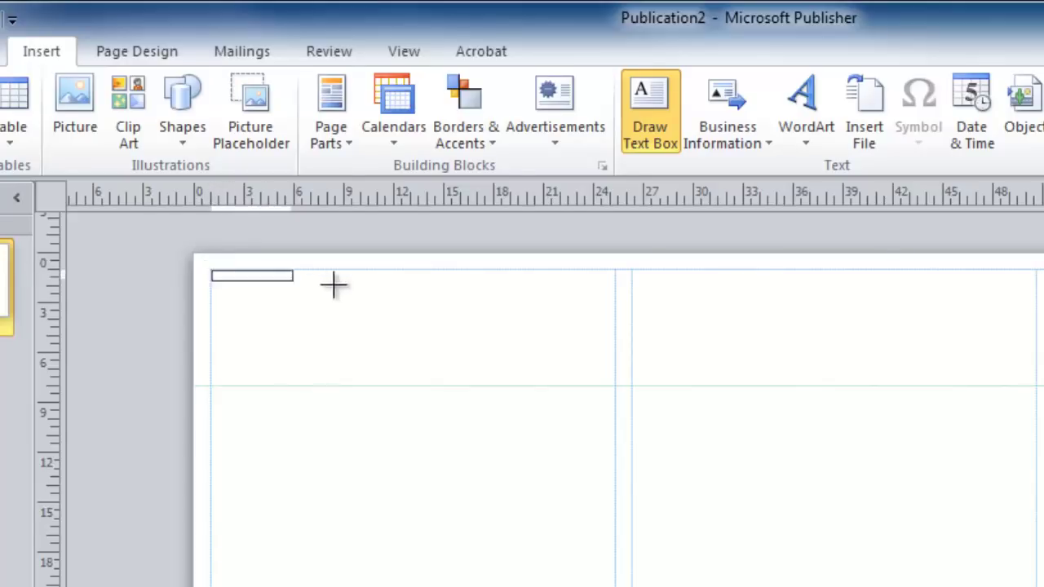
drag(1026, 295, 1034, 317)
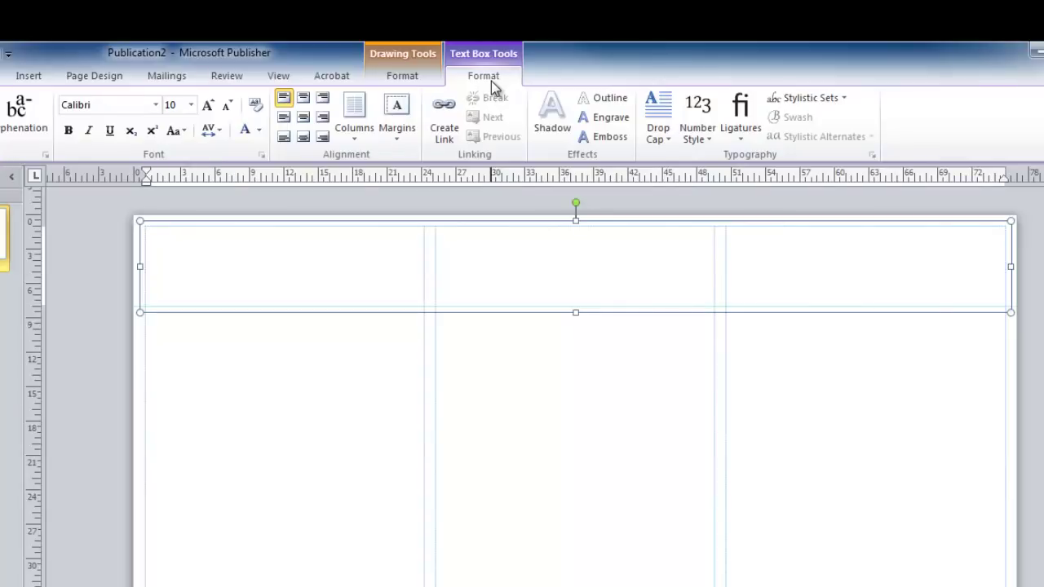
Set the box to centred Arial and paste in the poster title.
click(156, 105)
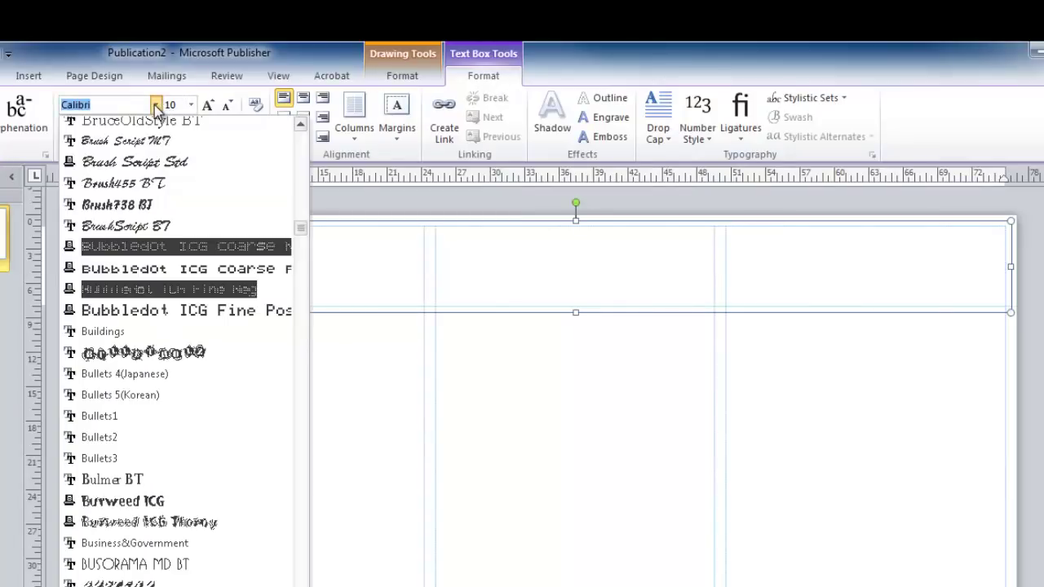
drag(299, 233, 294, 168)
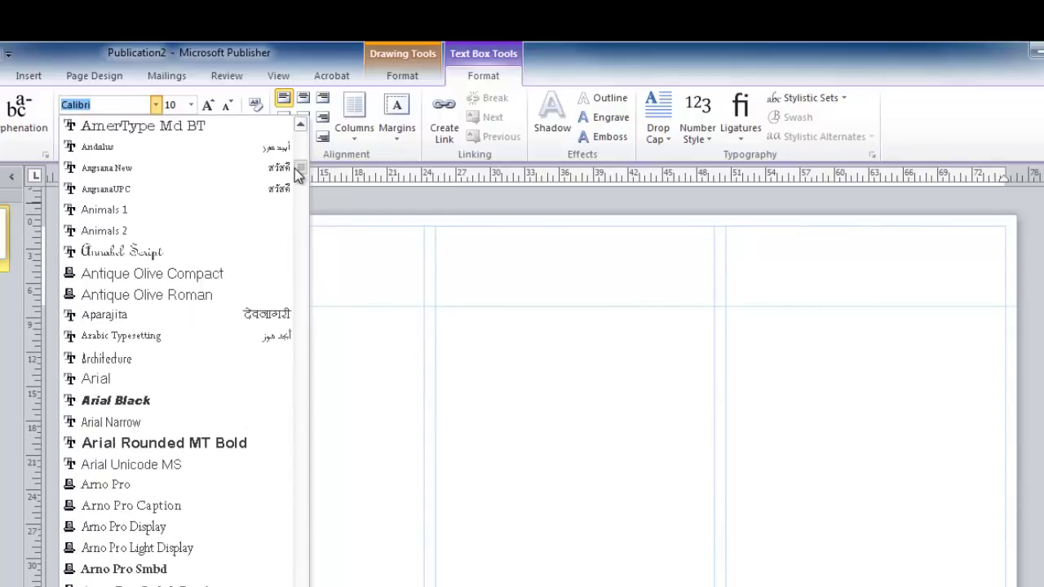
click(140, 381)
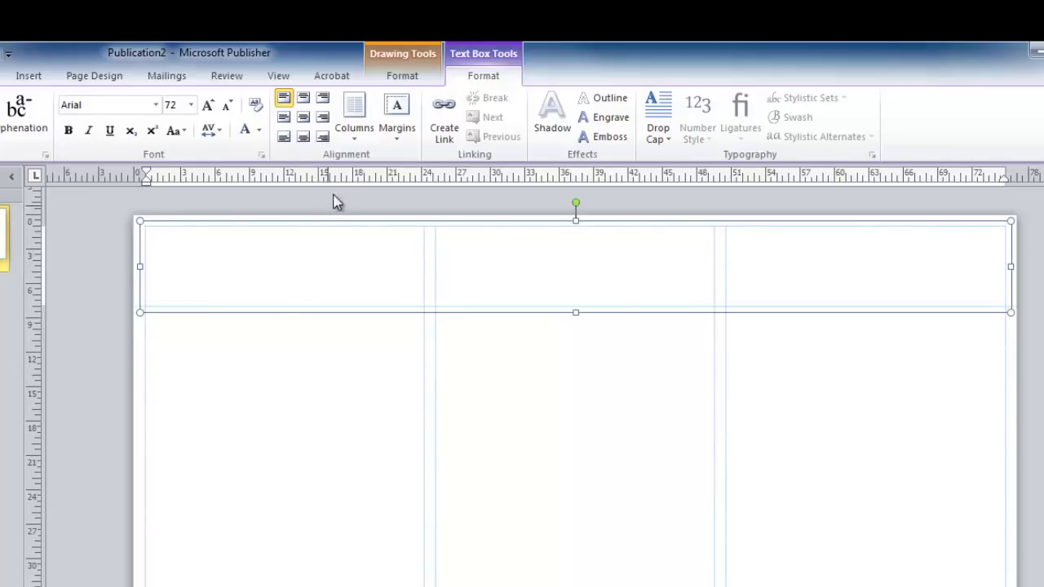
click(303, 119)
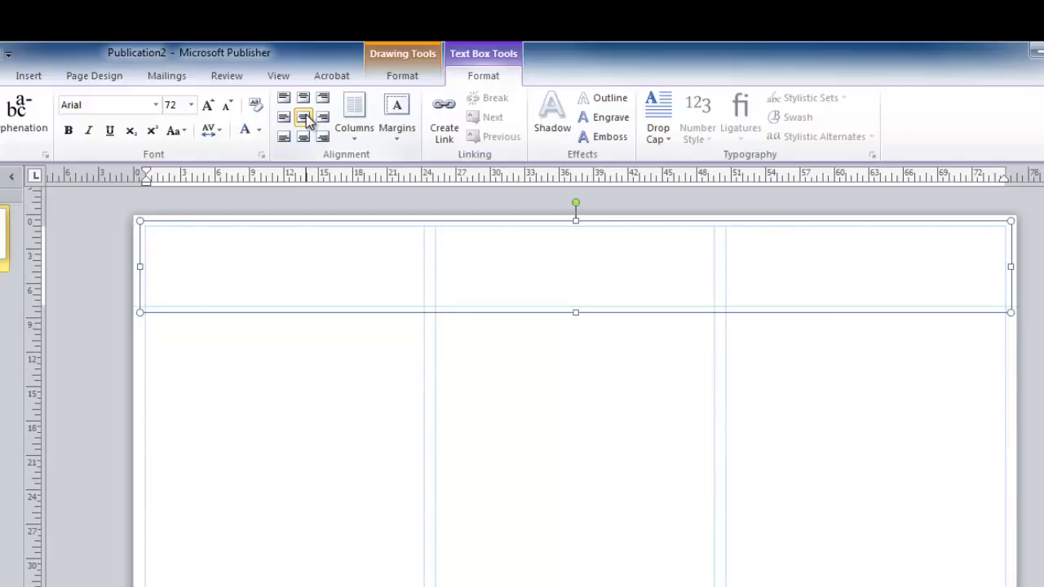
text(Innovation and Outreach to the University Community: A Southern Case in Embedded Business Librarianship)
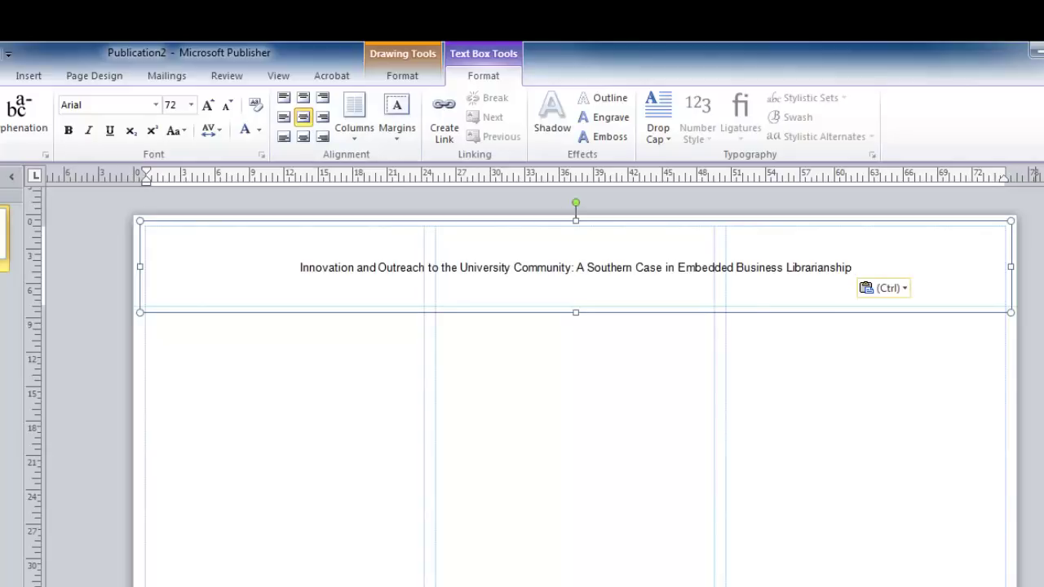
Make the title 150 pt and move 'A Southern Case in Embedded Business Librarianship' to a second line.
drag(296, 267, 854, 259)
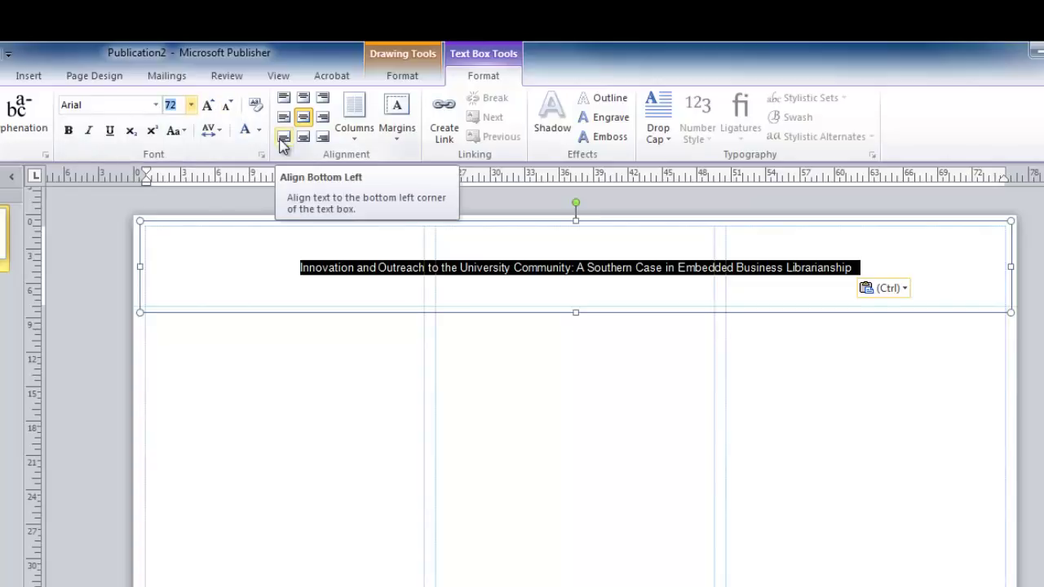
text(150)
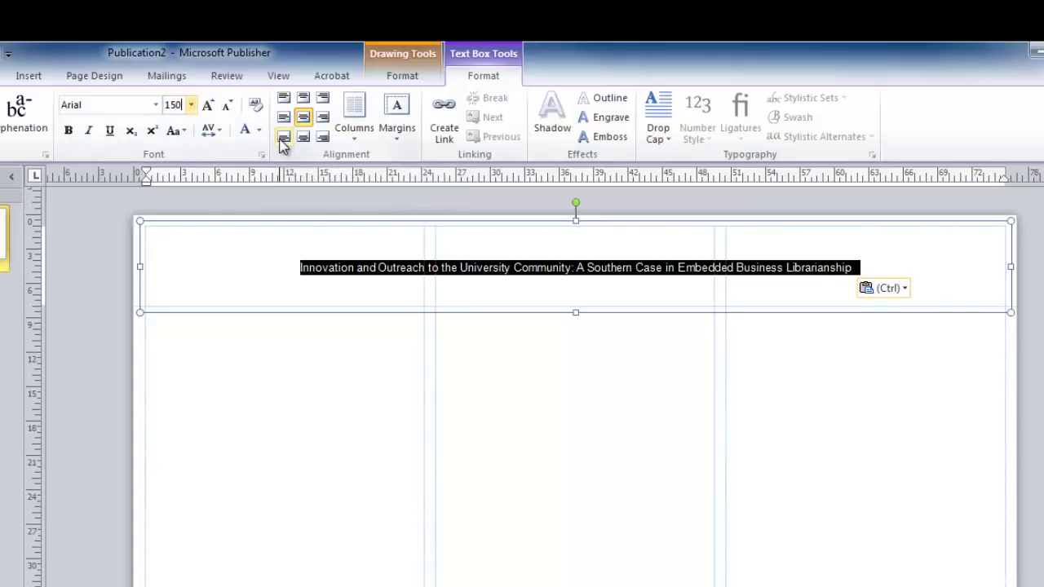
key(Return)
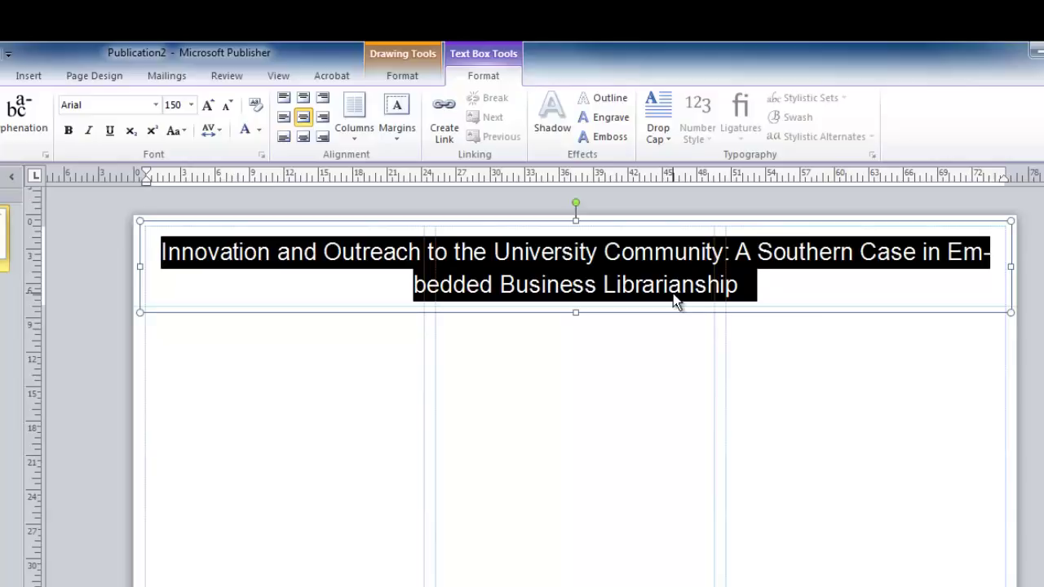
click(736, 252)
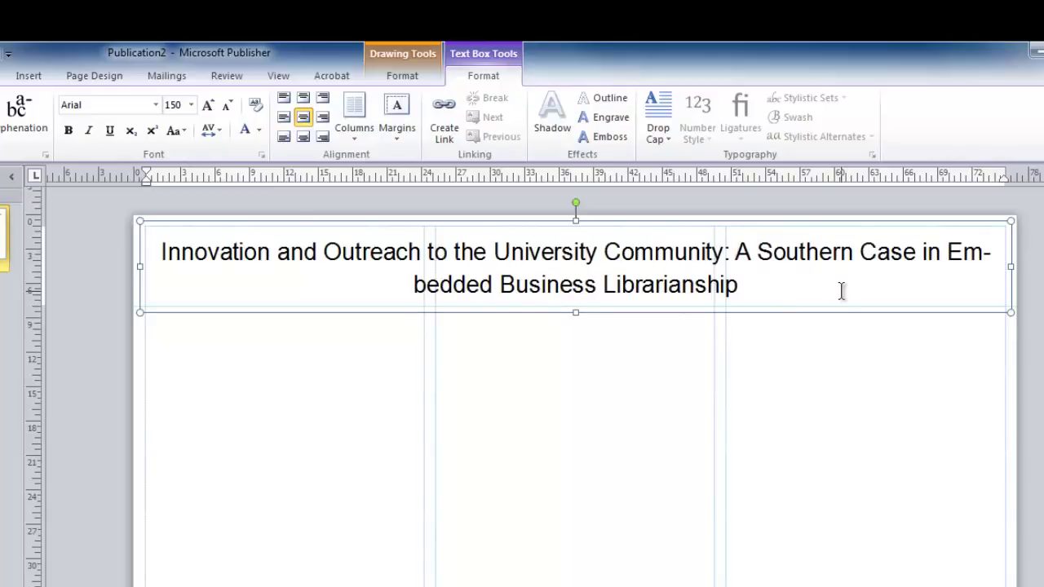
key(Return)
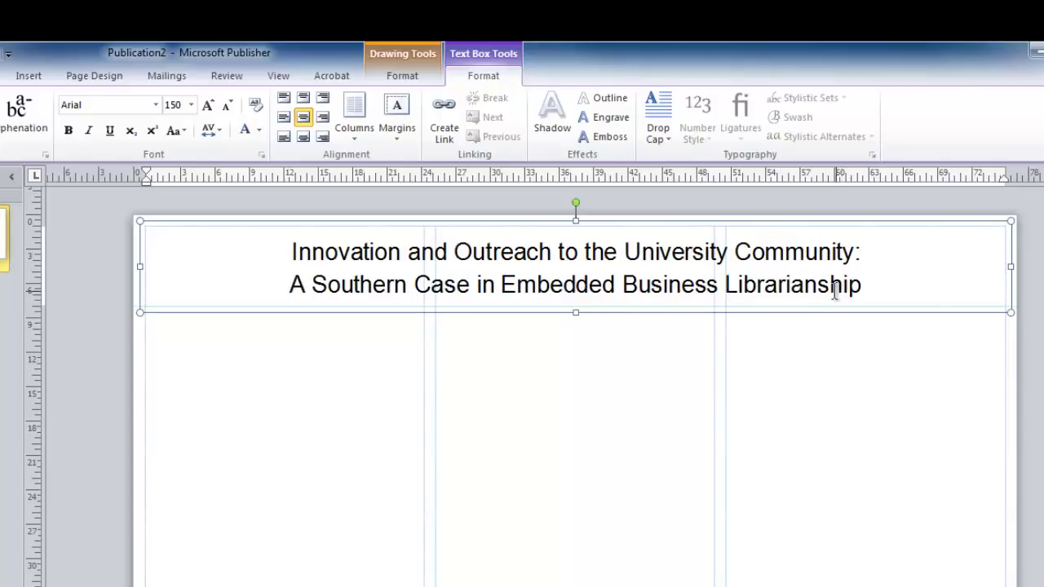
drag(292, 250, 853, 293)
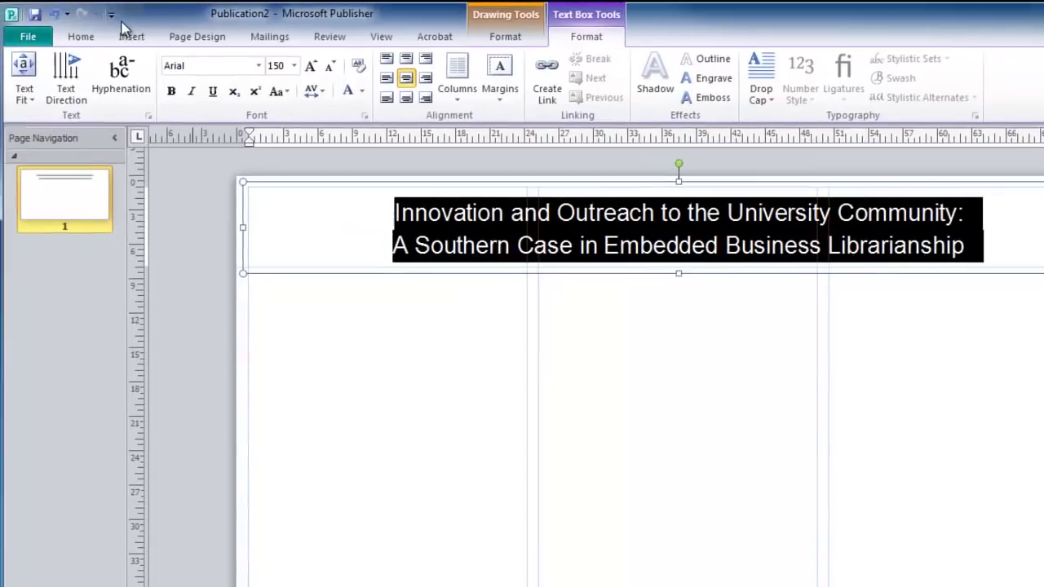
Make the title bold with 1.0 line spacing and no paragraph spacing, then enlarge the box downward.
click(84, 37)
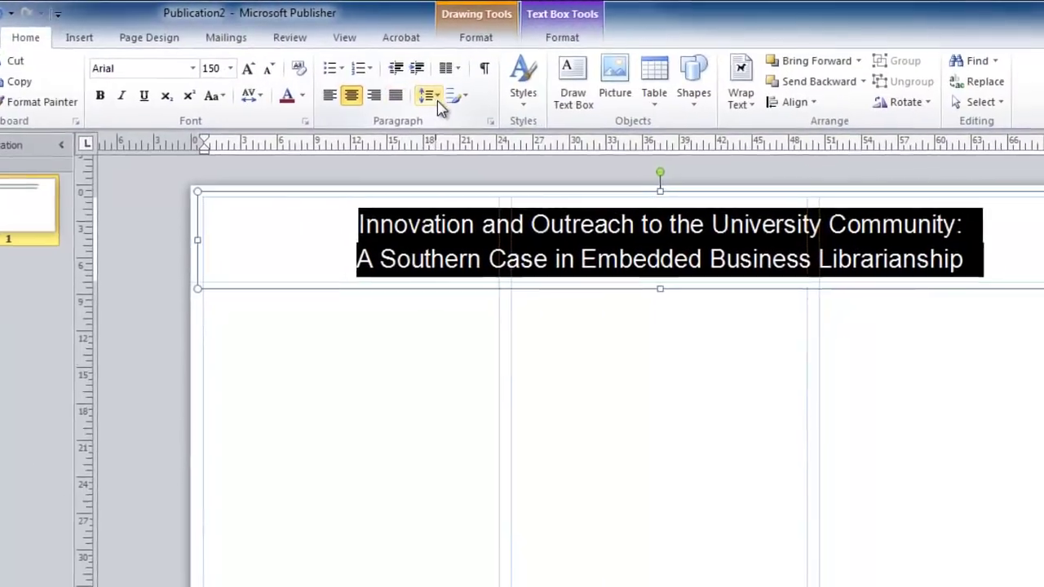
click(473, 91)
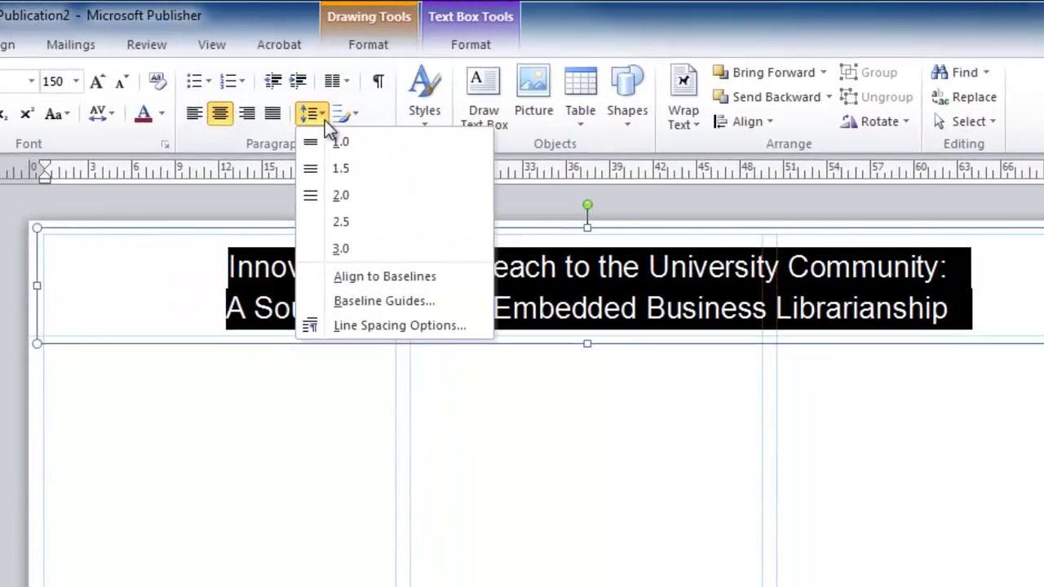
click(341, 144)
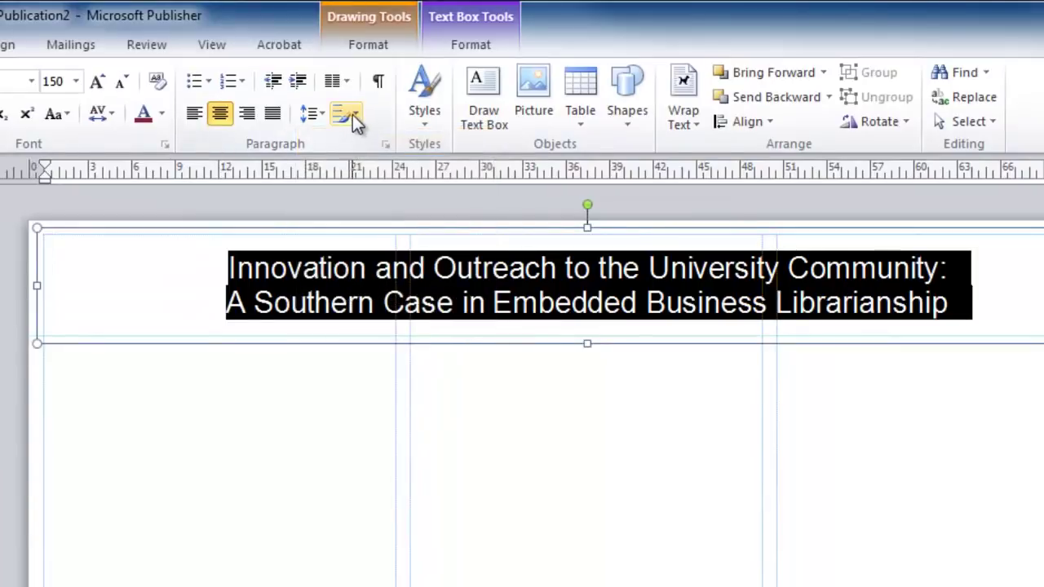
click(352, 114)
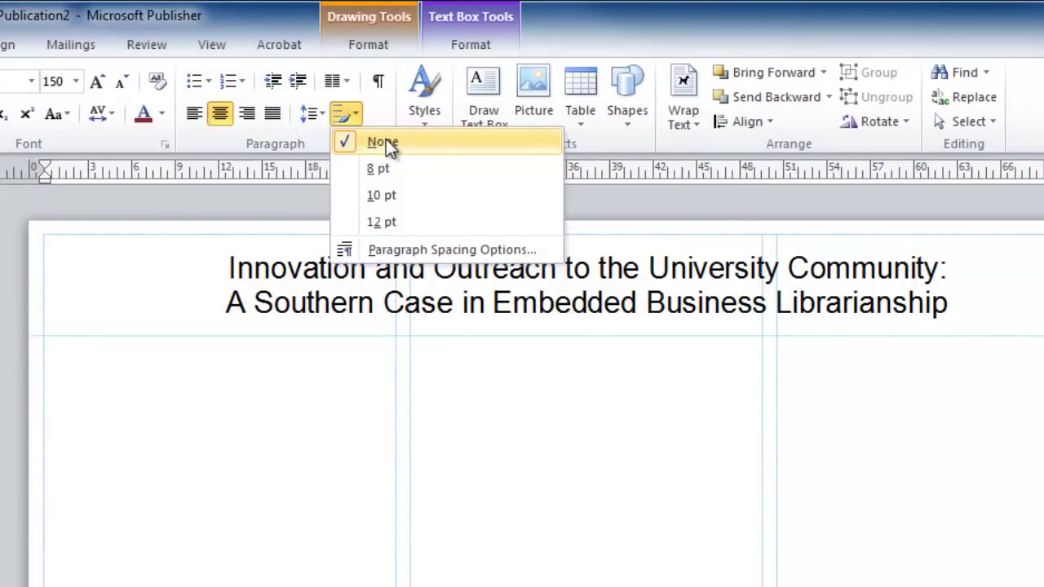
click(386, 142)
click(79, 99)
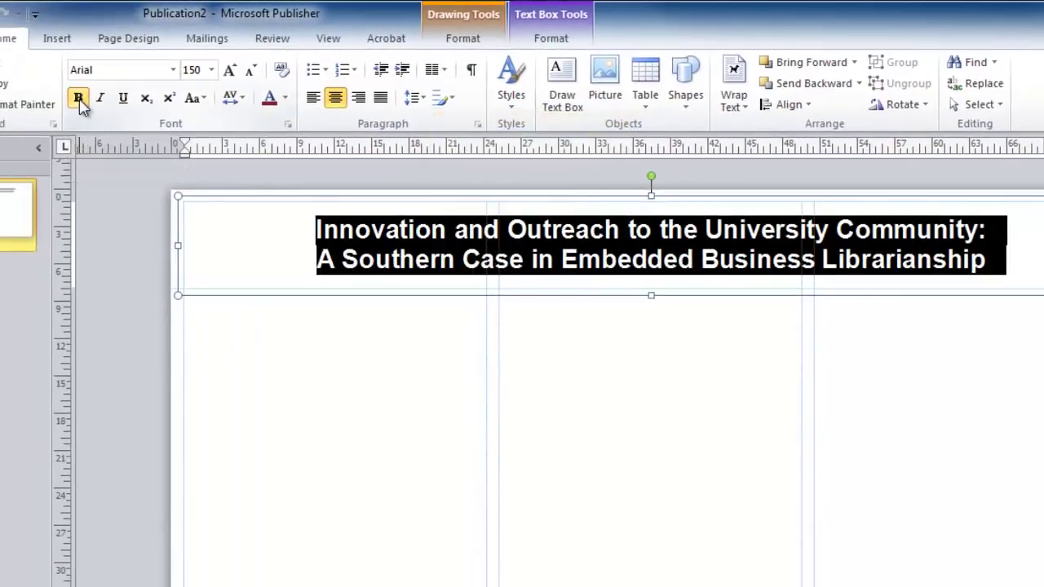
click(1036, 268)
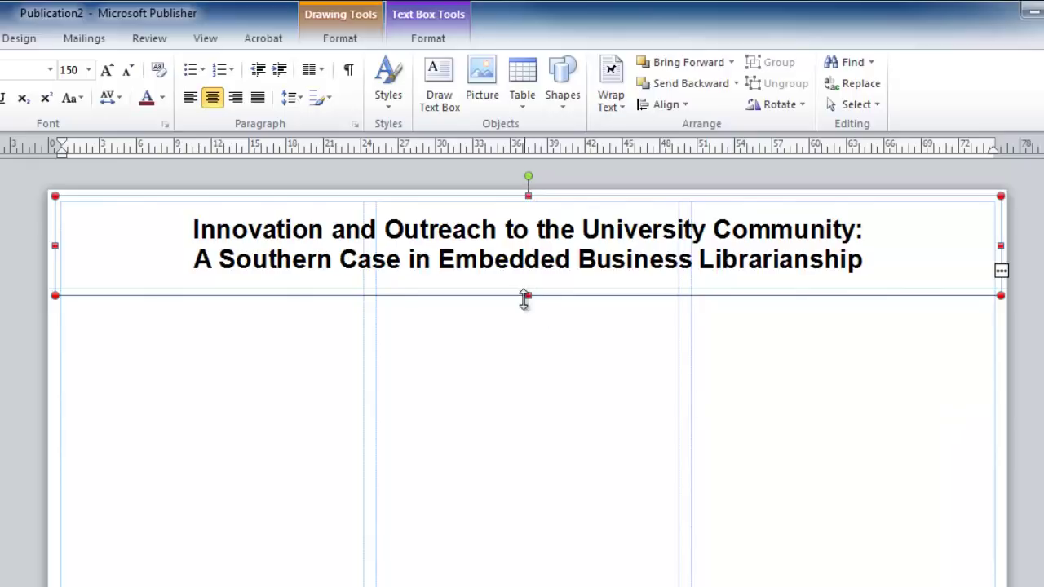
drag(528, 295, 530, 373)
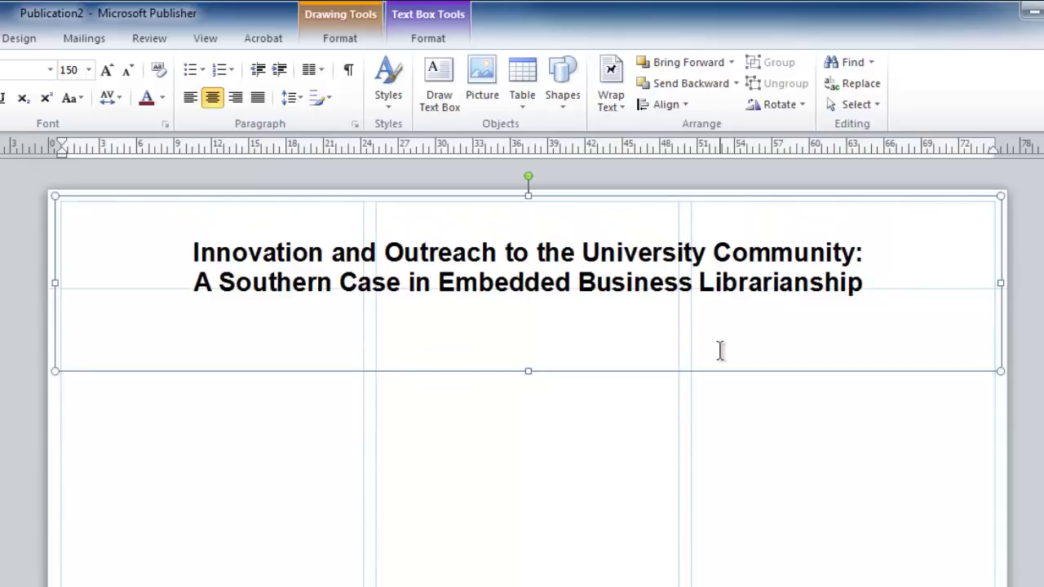
Add the author's byline and a 'Mississippi State University Libraries' line beneath the title.
text(By Thomas La Foe)
key(Return)
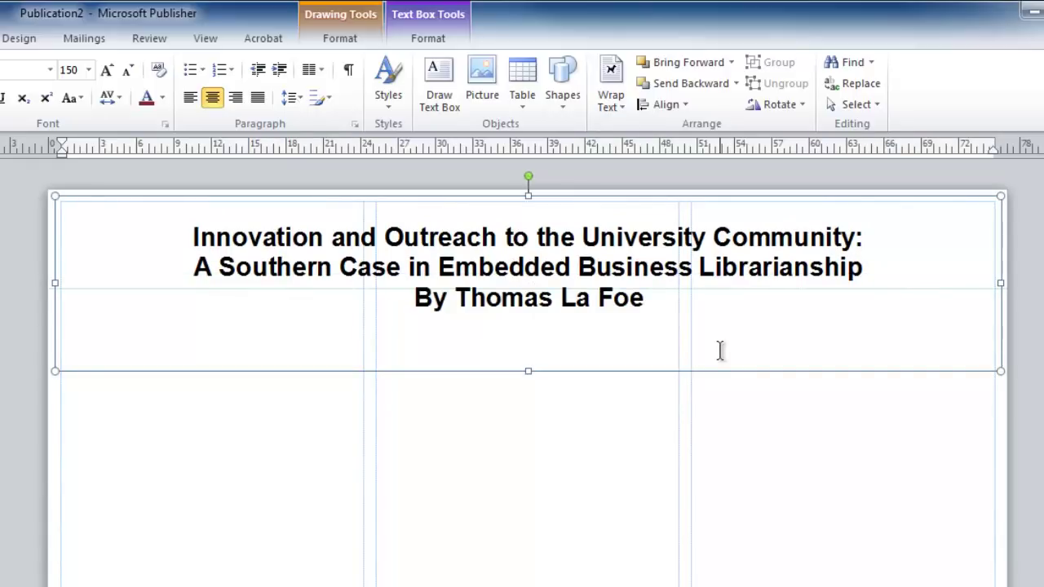
text(Mississippi State University Libraries)
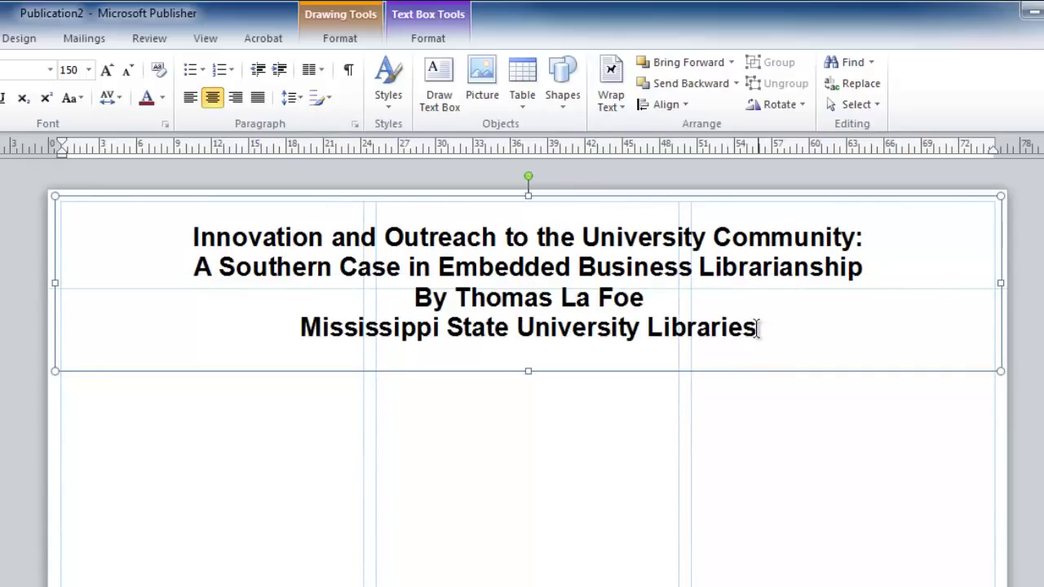
Set the byline and institution lines to 72 pt and shorten the title box.
drag(757, 327, 436, 297)
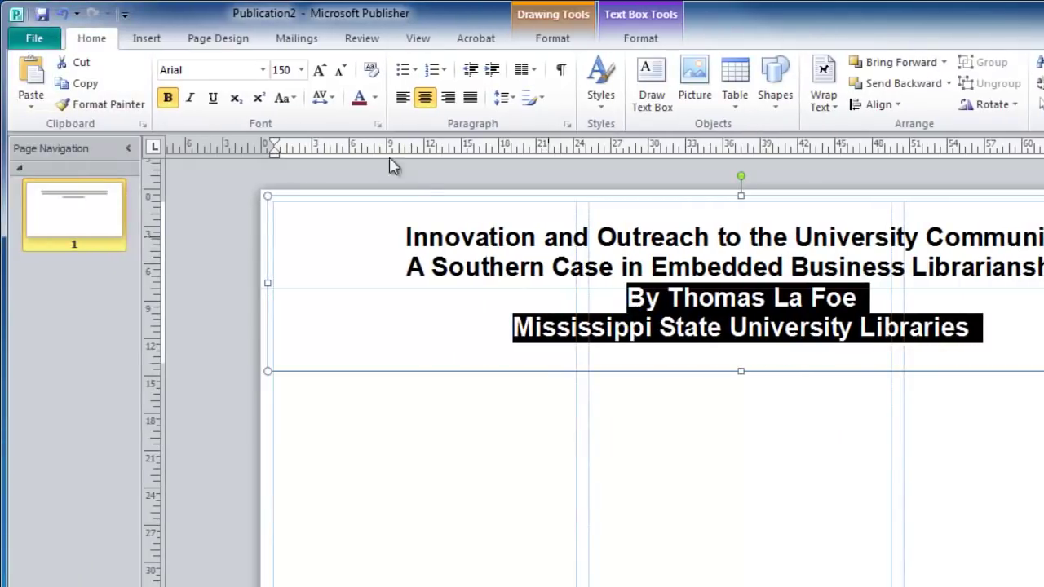
click(301, 70)
click(301, 70)
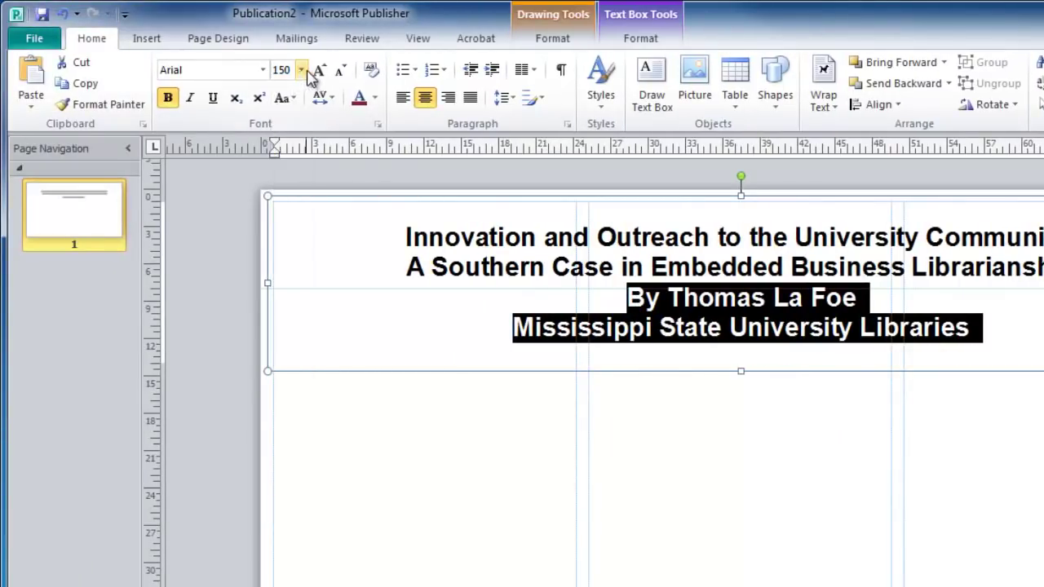
click(301, 70)
click(286, 401)
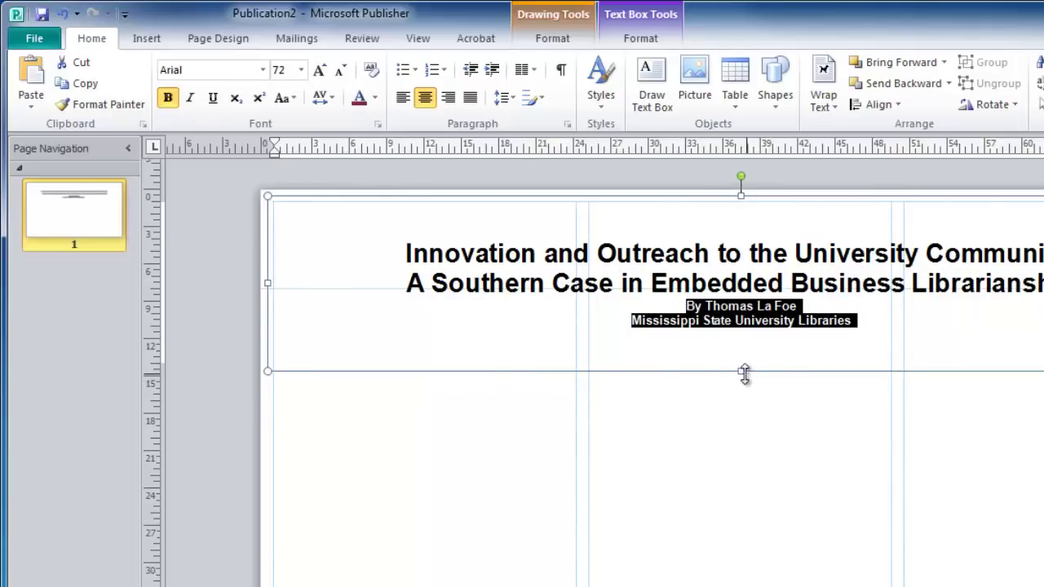
drag(740, 372, 739, 295)
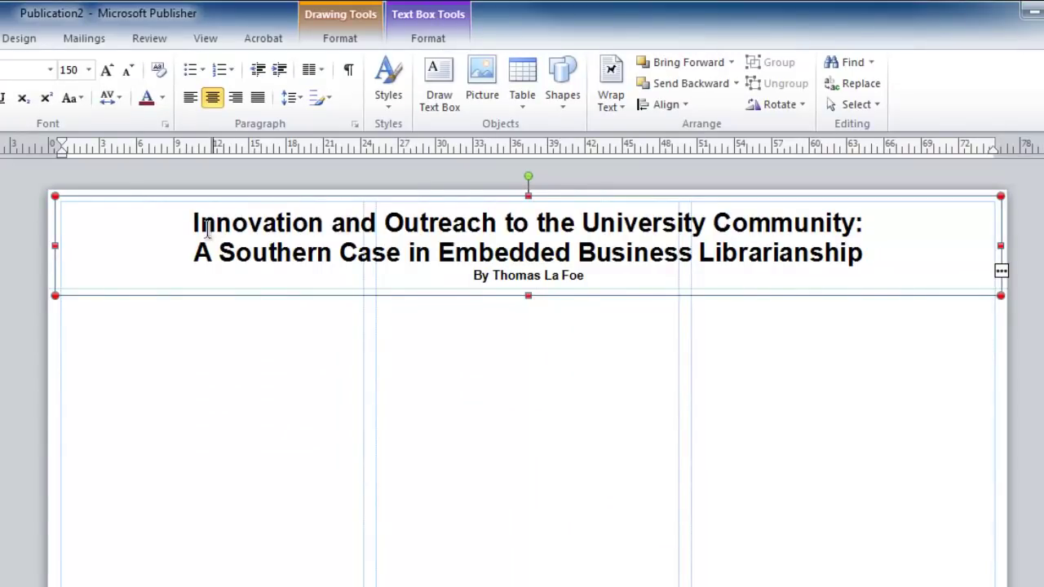
drag(194, 223, 617, 274)
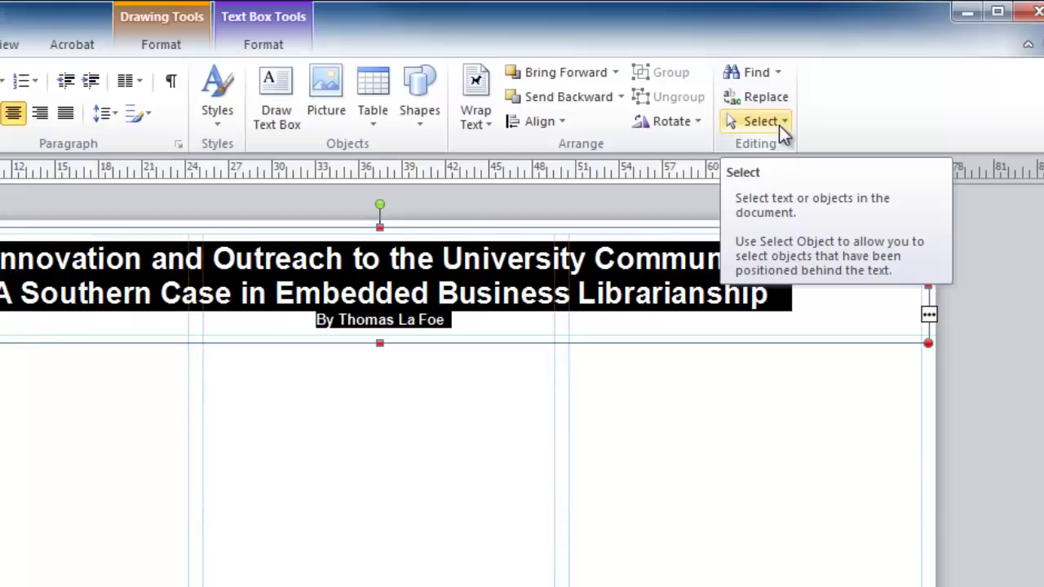
Select all text in the title box and shrink it by one font size step.
click(784, 122)
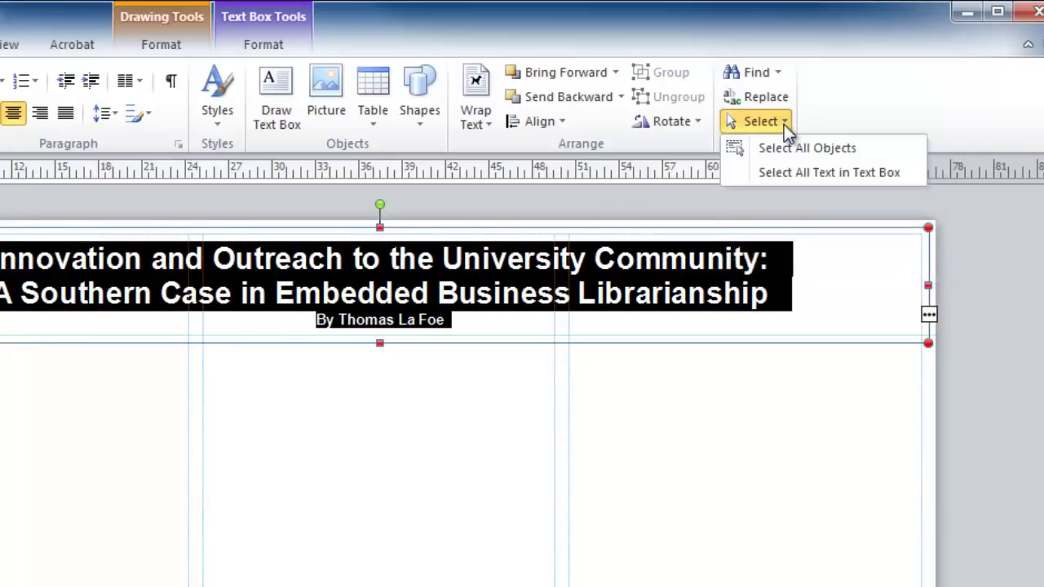
click(790, 171)
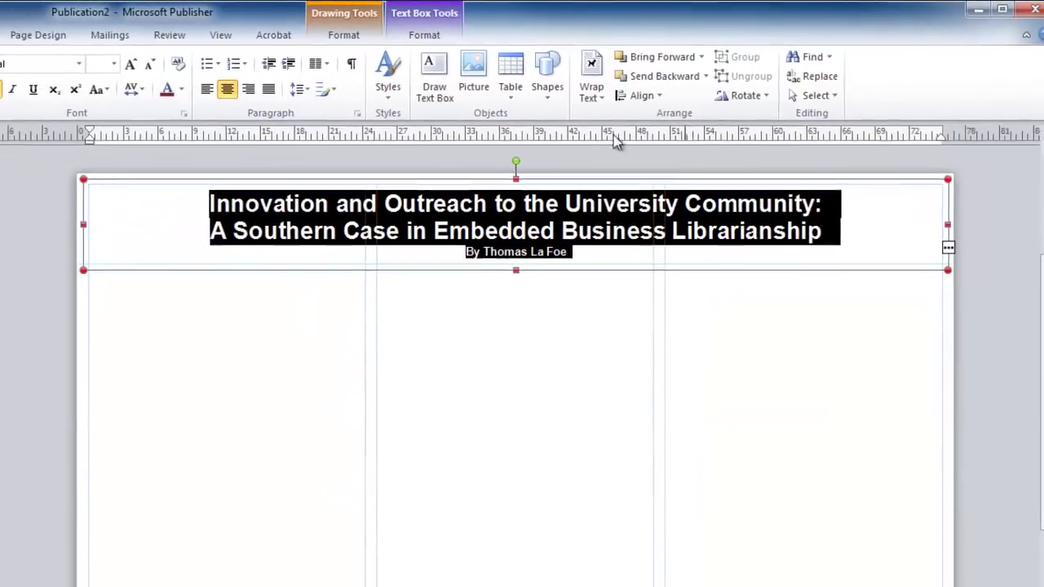
click(149, 63)
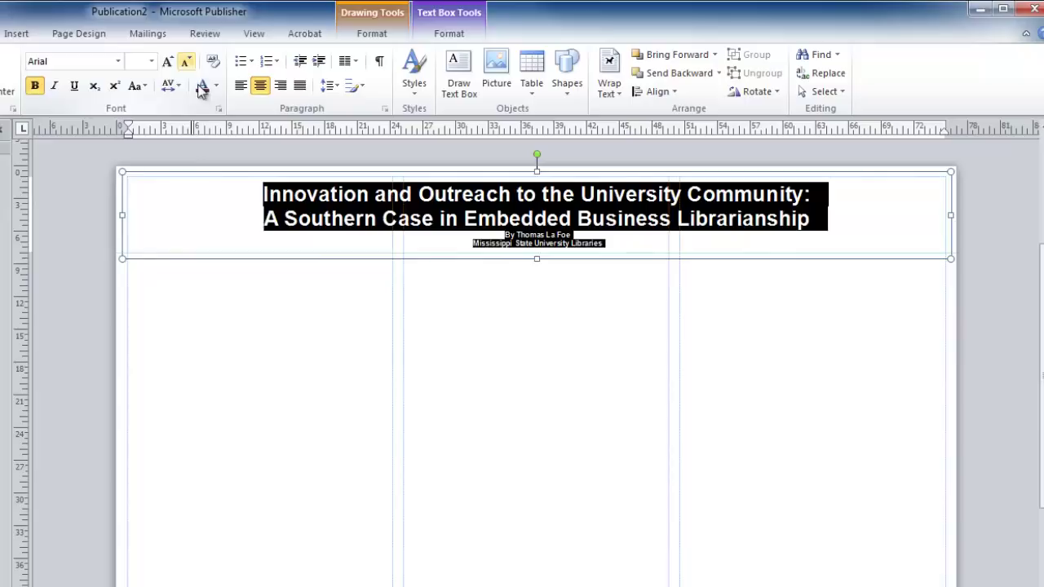
Fill the title box with the red scheme colour and set its outline to none.
click(202, 178)
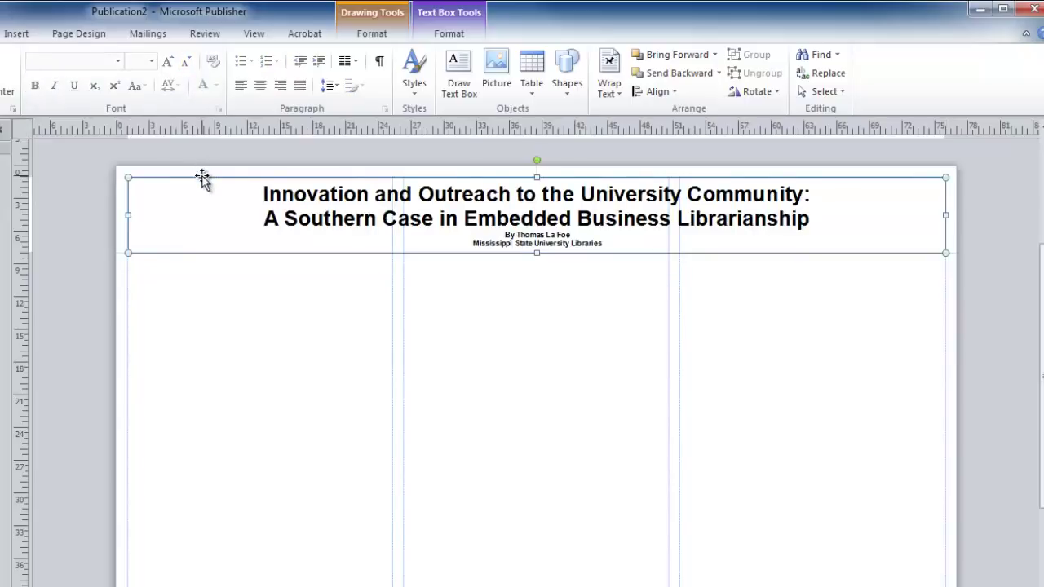
click(374, 38)
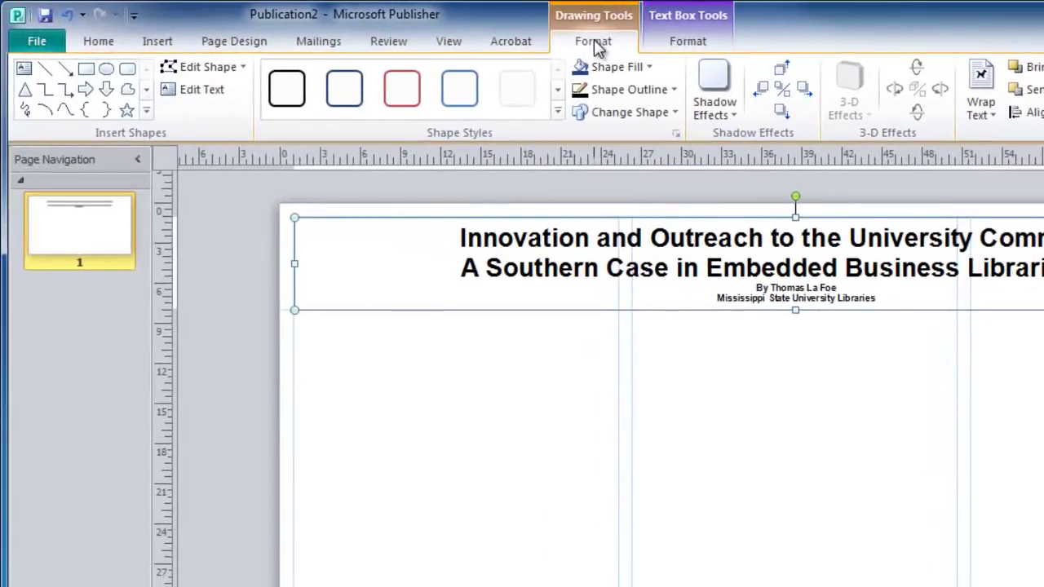
click(636, 68)
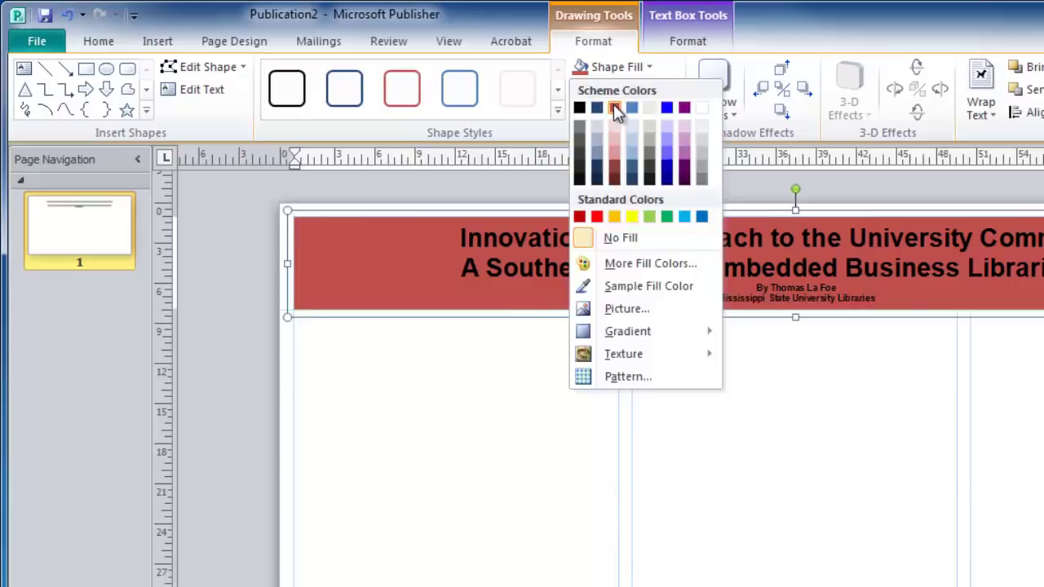
click(613, 106)
click(659, 96)
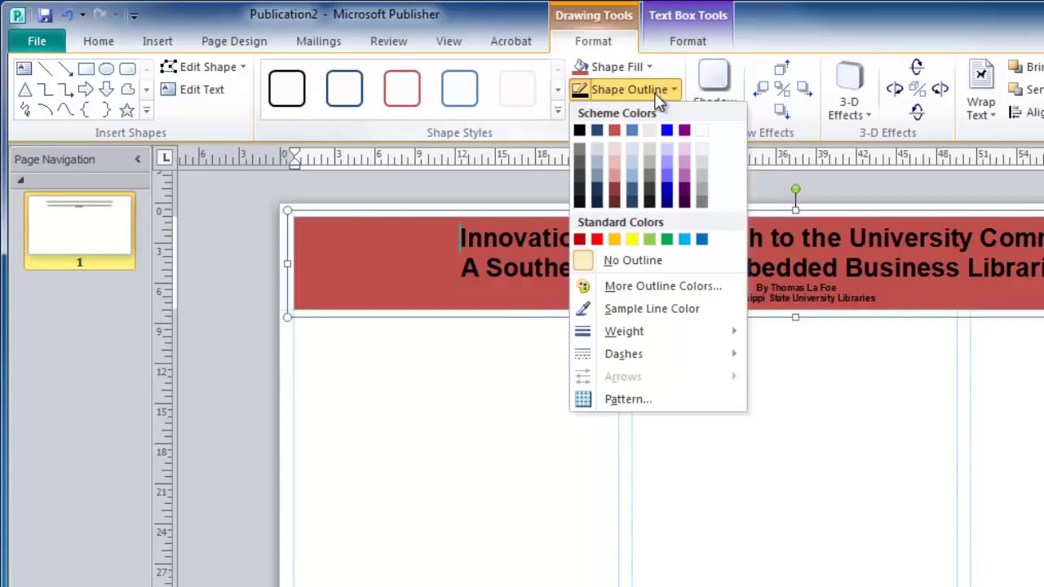
click(652, 262)
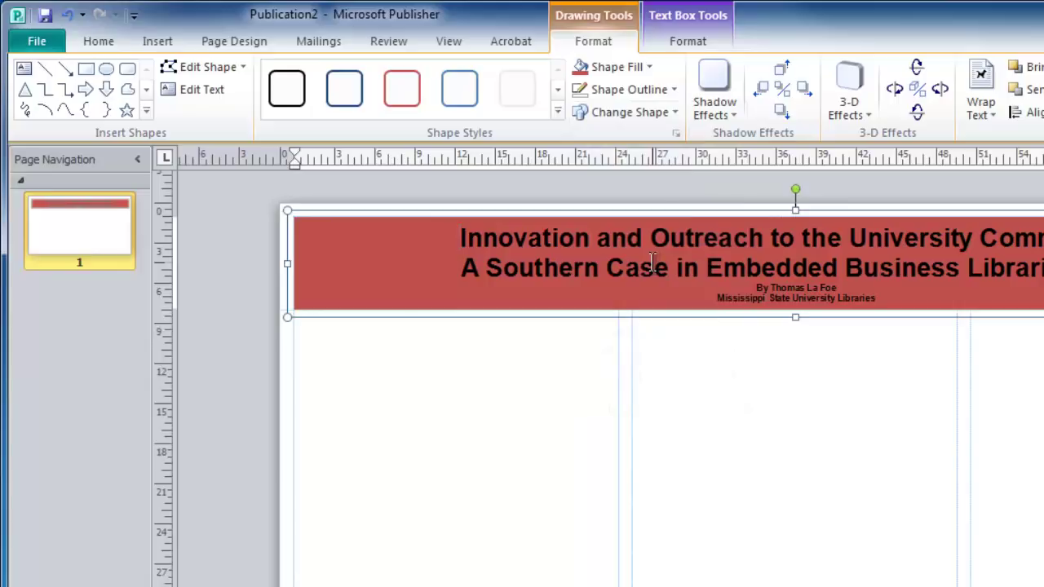
click(646, 68)
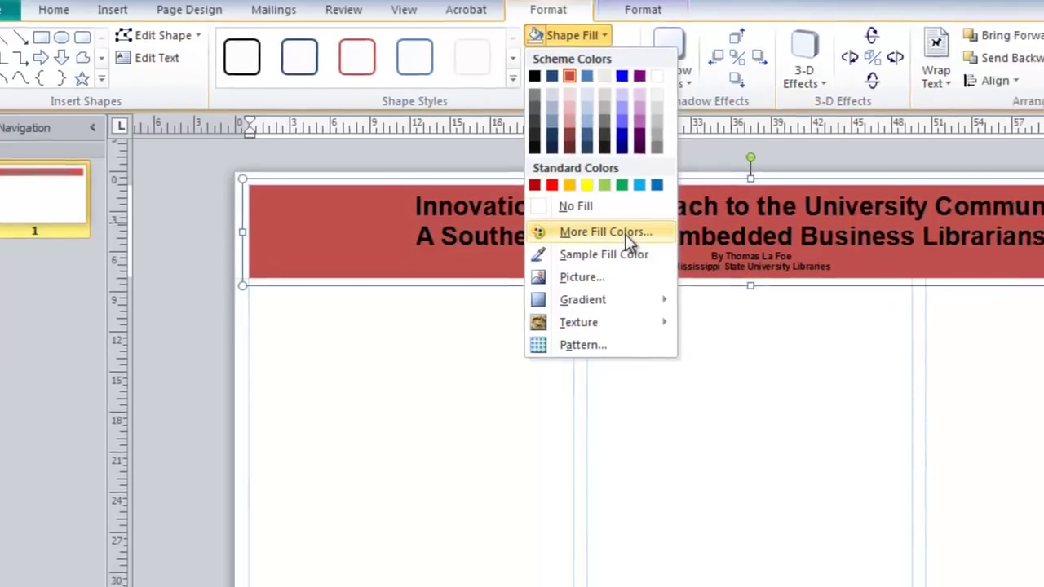
Look up PANTONE 202 C in More Fill Colors and apply it to the banner.
click(676, 264)
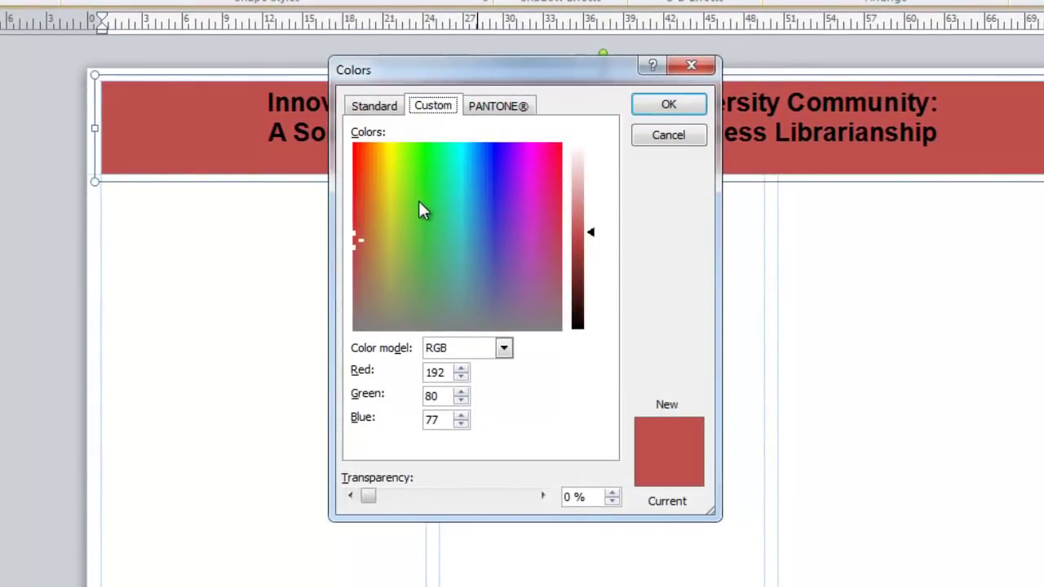
click(441, 210)
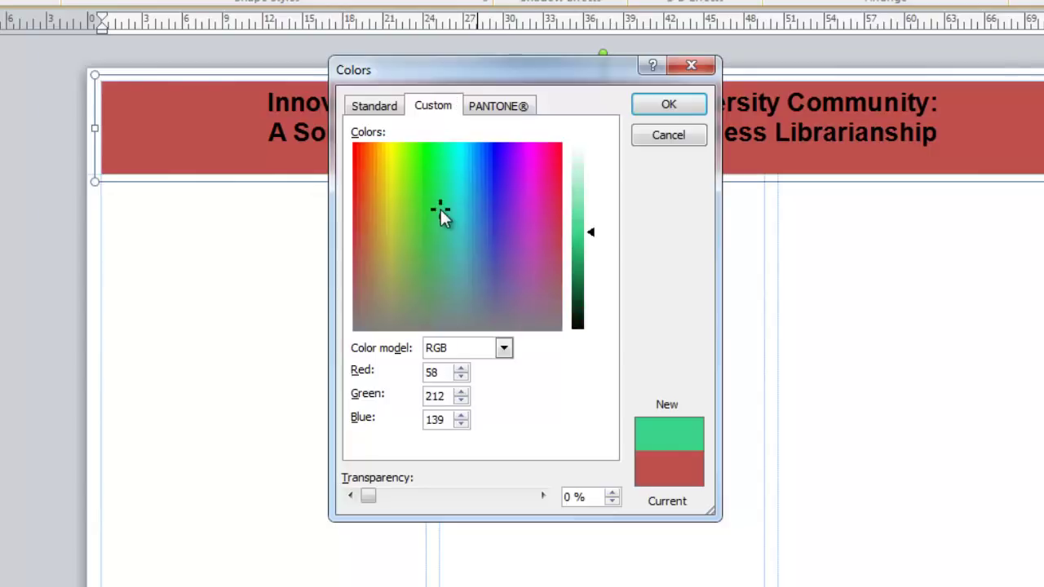
drag(592, 234, 600, 277)
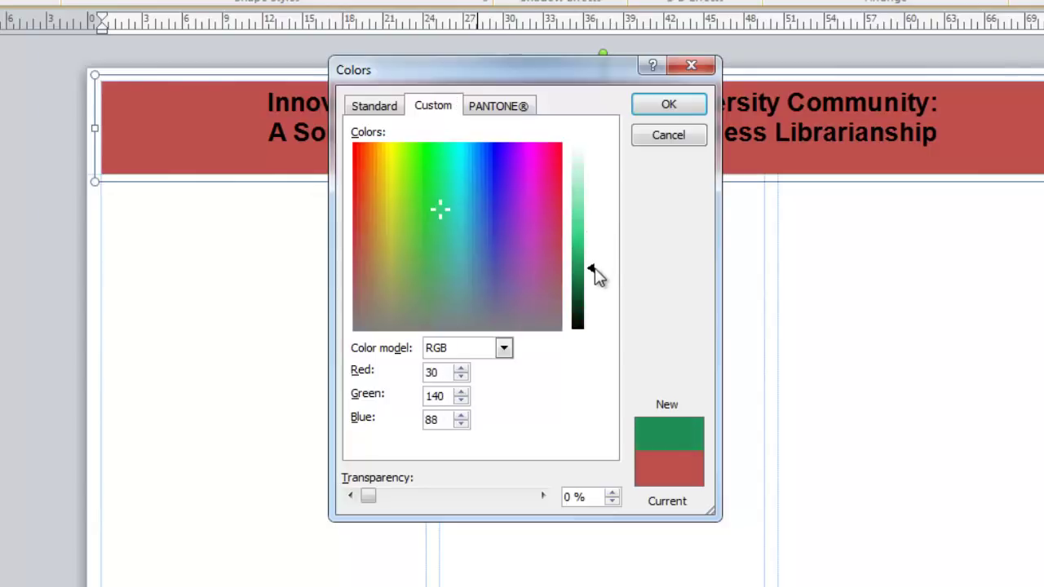
click(506, 110)
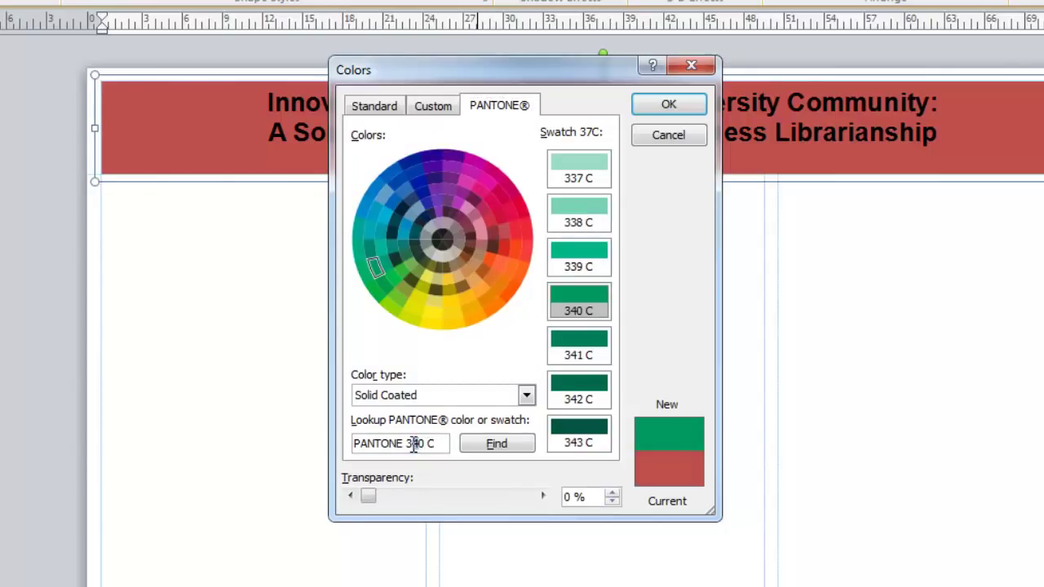
drag(427, 443, 403, 443)
text(202)
click(494, 445)
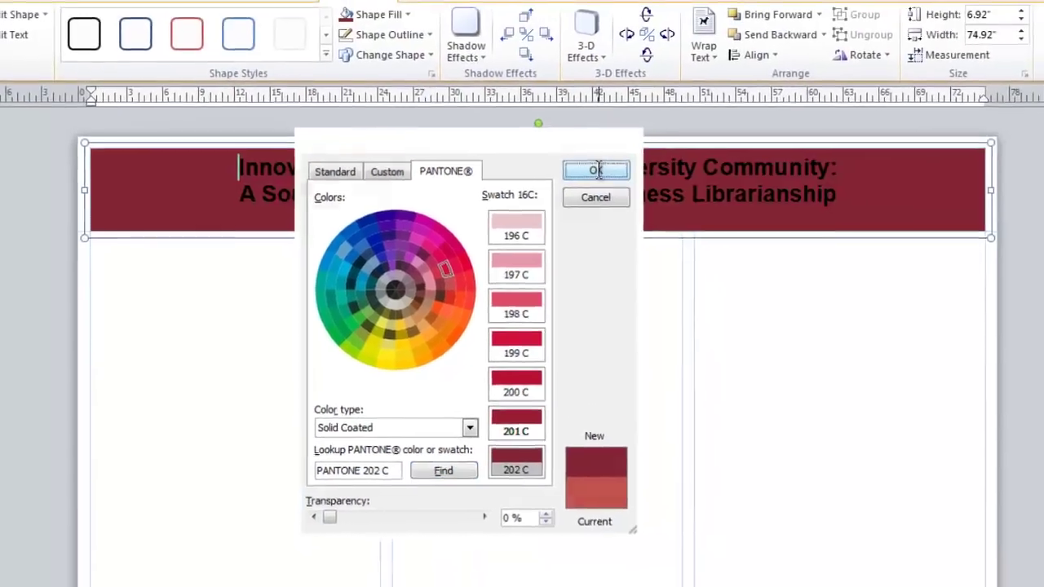
click(668, 104)
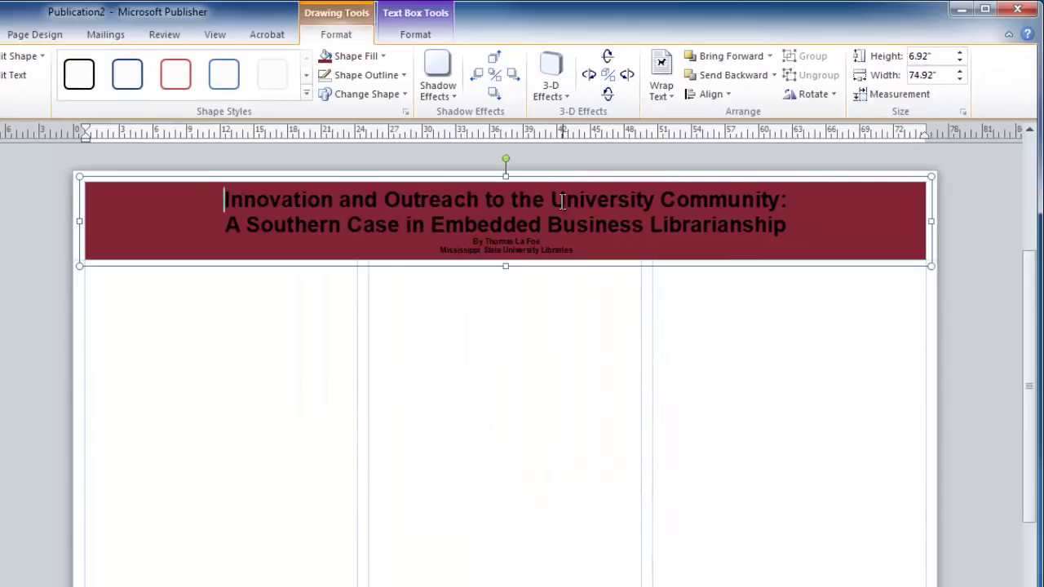
Colour the banner's title and byline text white using the white scheme swatch.
drag(224, 200, 594, 248)
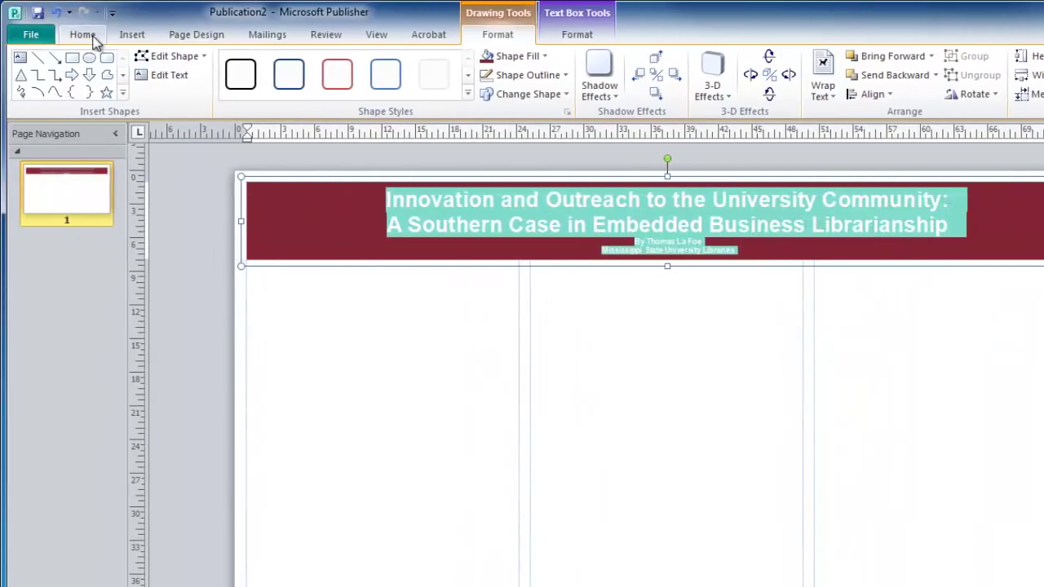
click(88, 36)
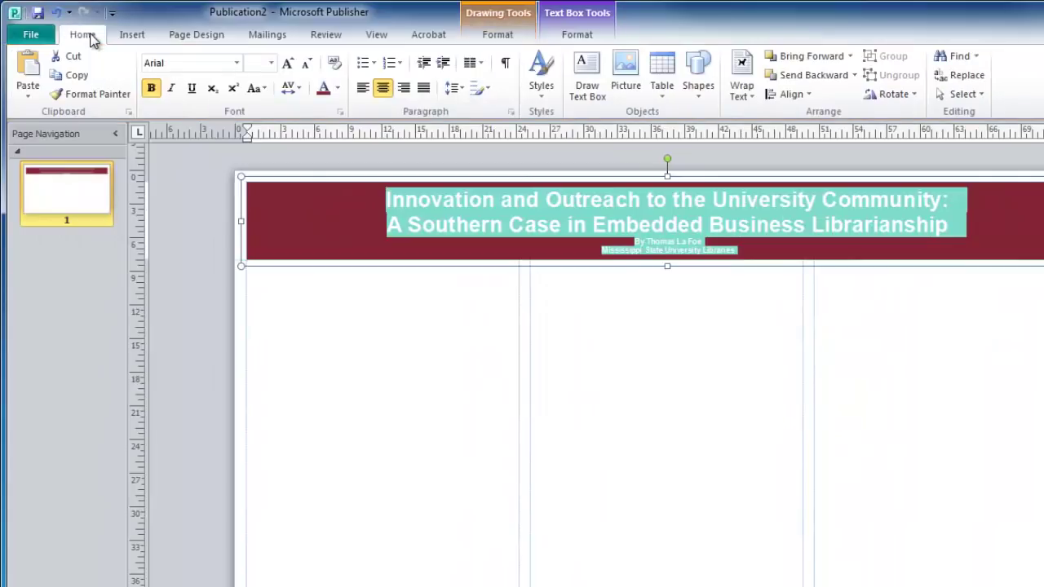
click(338, 89)
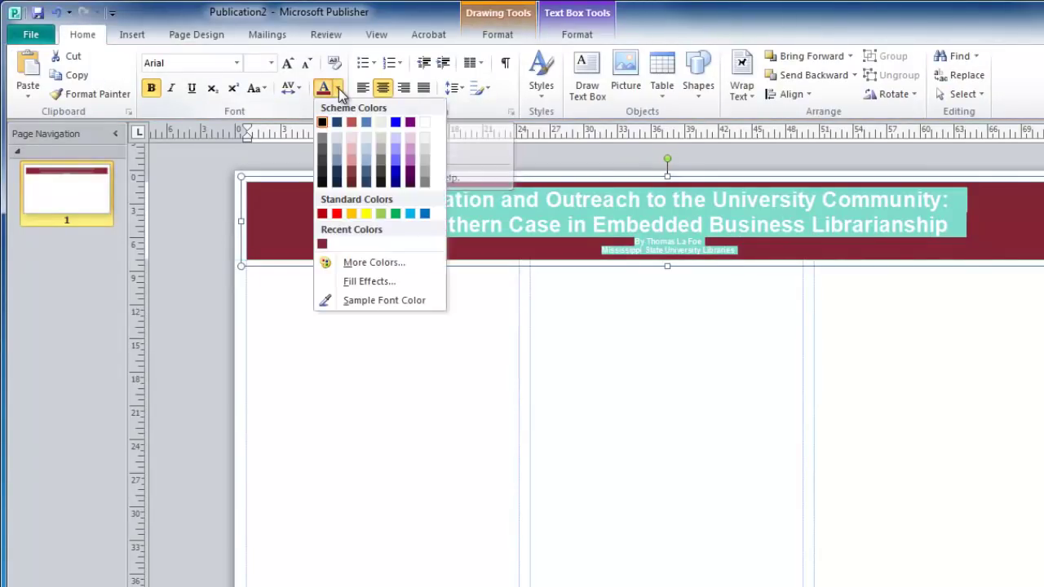
click(424, 125)
click(631, 338)
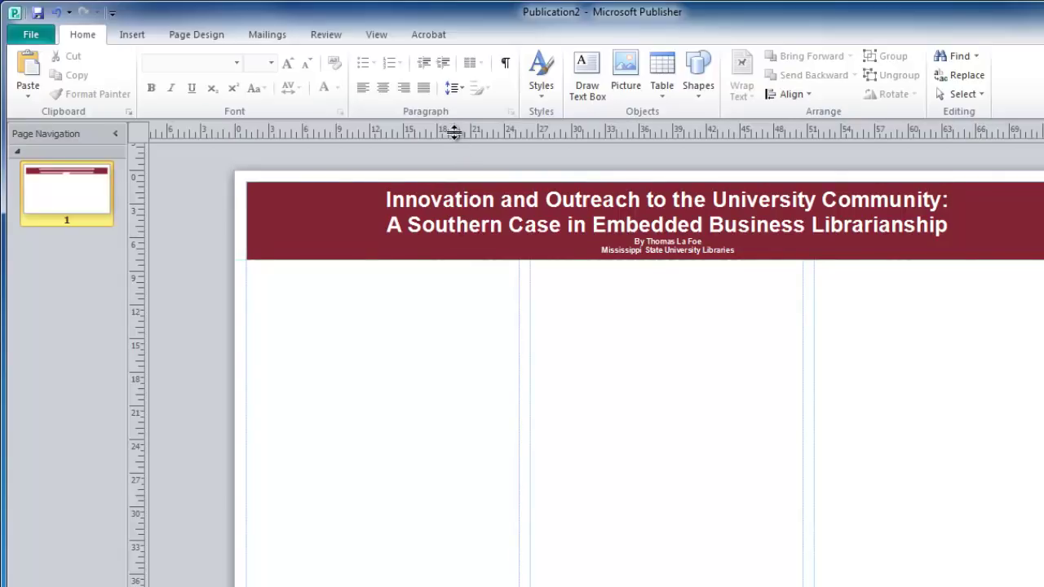
Add a horizontal guide below the banner and draw a rectangle filling the left column.
drag(455, 132, 454, 270)
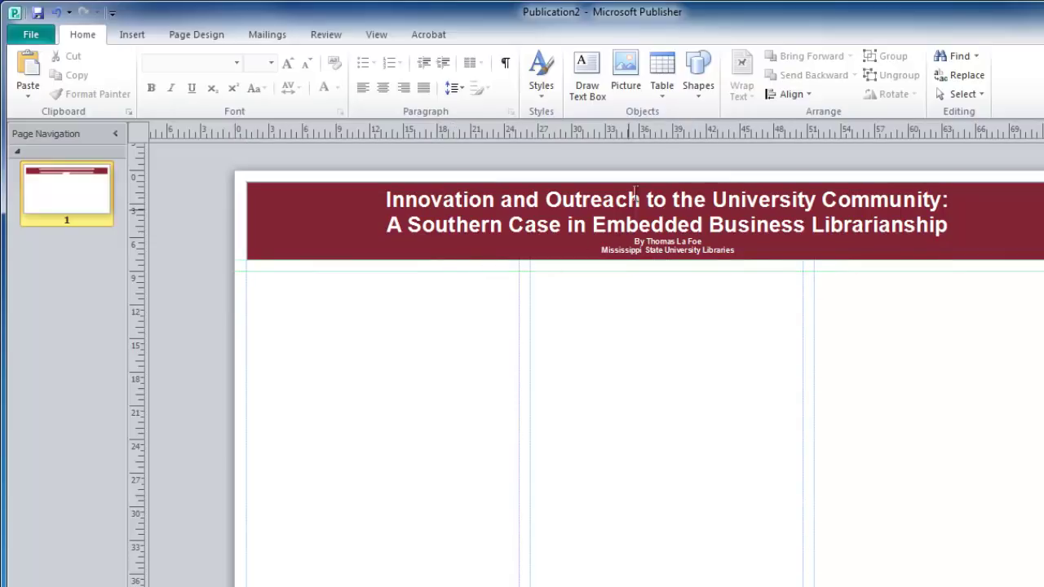
click(701, 93)
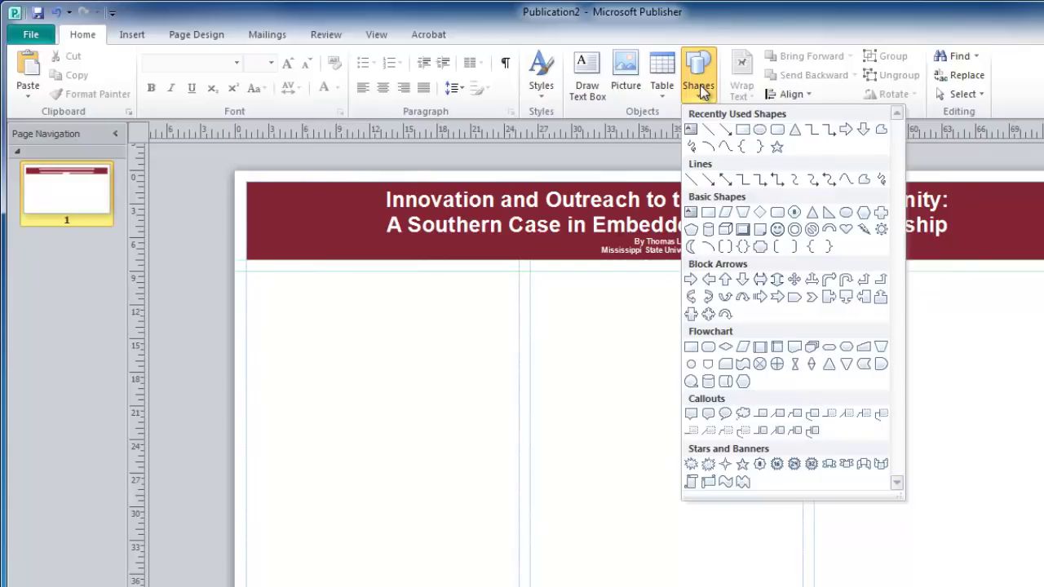
click(744, 129)
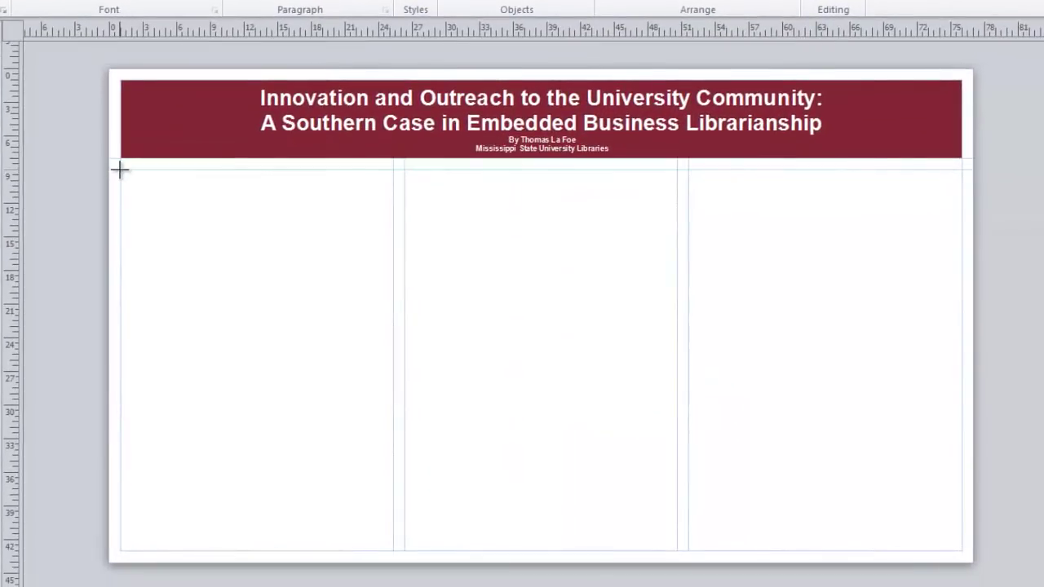
mouse_move(120, 169)
mouse_down()
mouse_move(298, 340)
mouse_move(393, 551)
mouse_up()
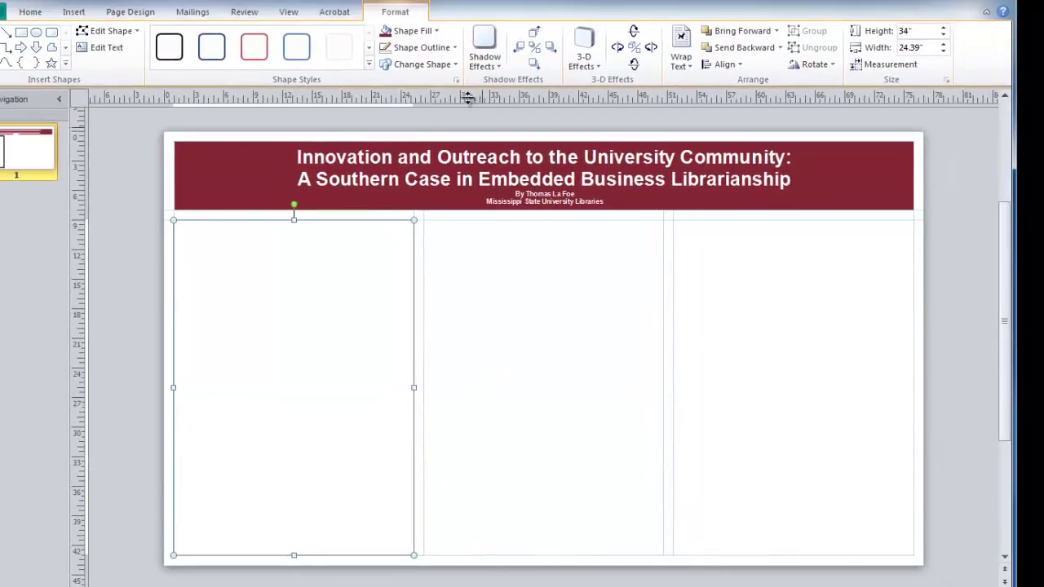
Give the left-column rectangle a light grey fill and no outline.
click(433, 31)
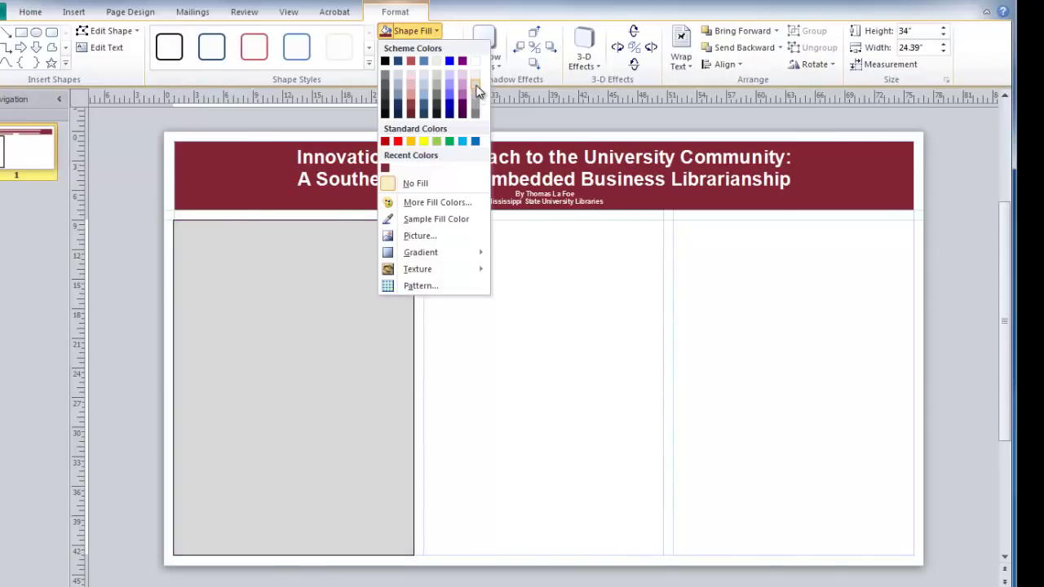
click(478, 91)
click(450, 49)
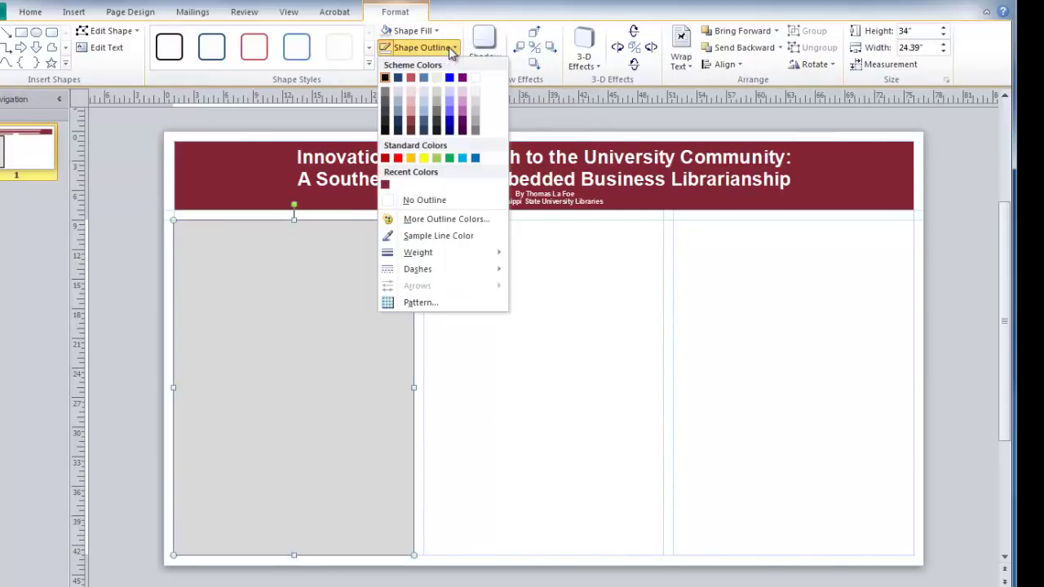
click(418, 200)
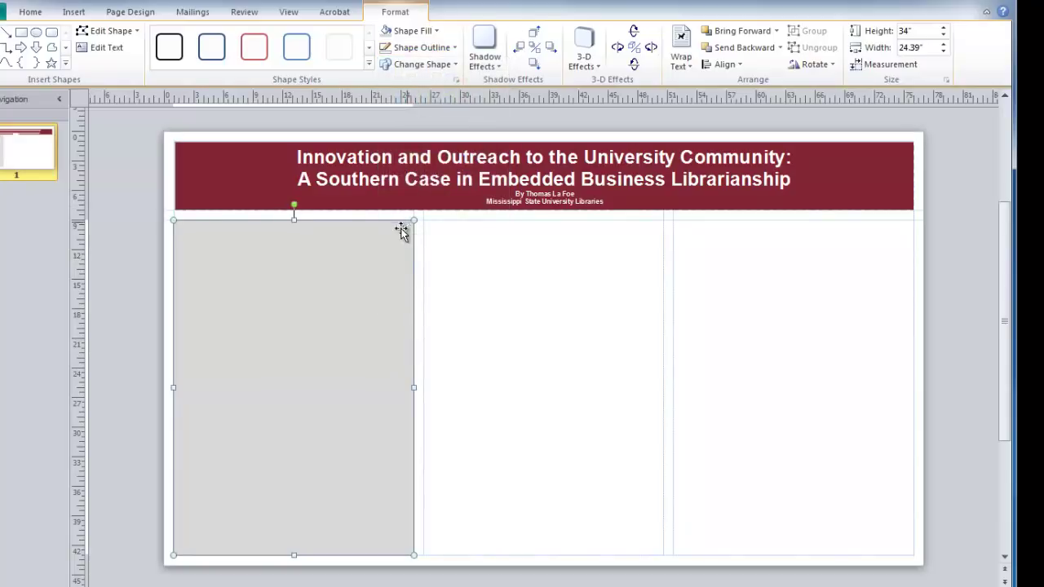
Copy the grey rectangle and paste a copy aligned in the middle column.
key(ctrl+c)
right_click(357, 247)
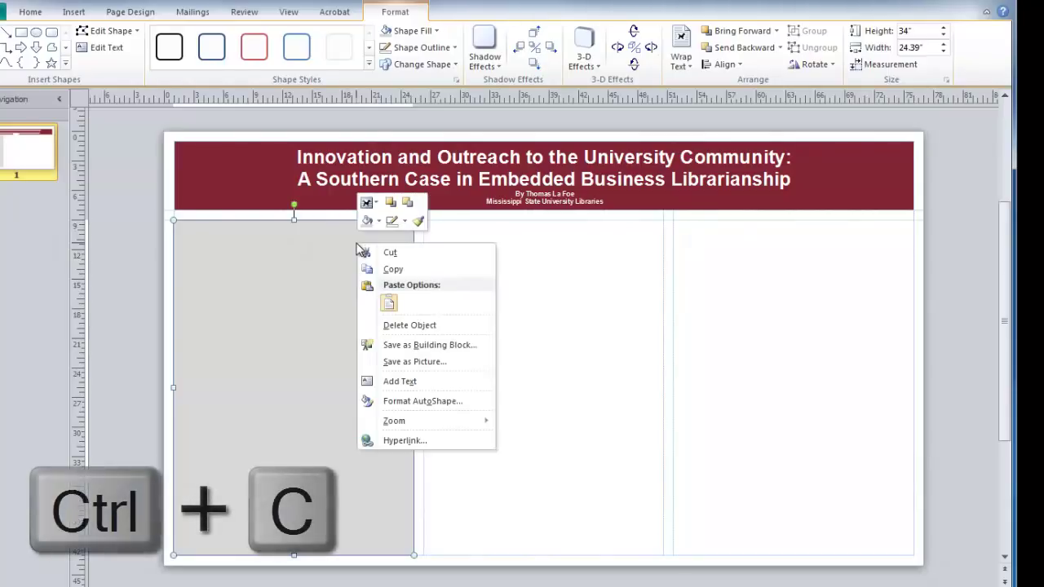
click(394, 270)
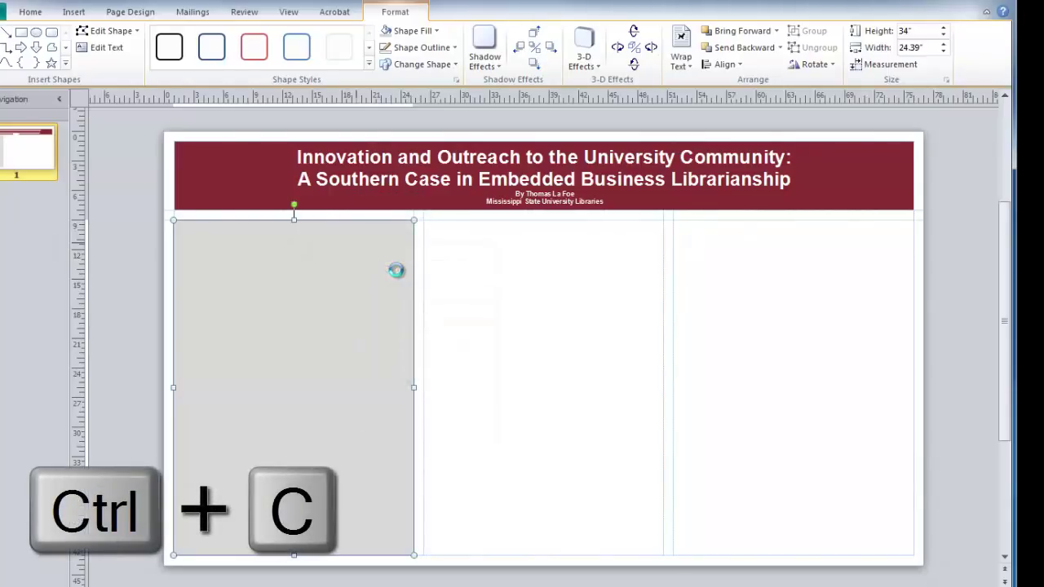
right_click(438, 236)
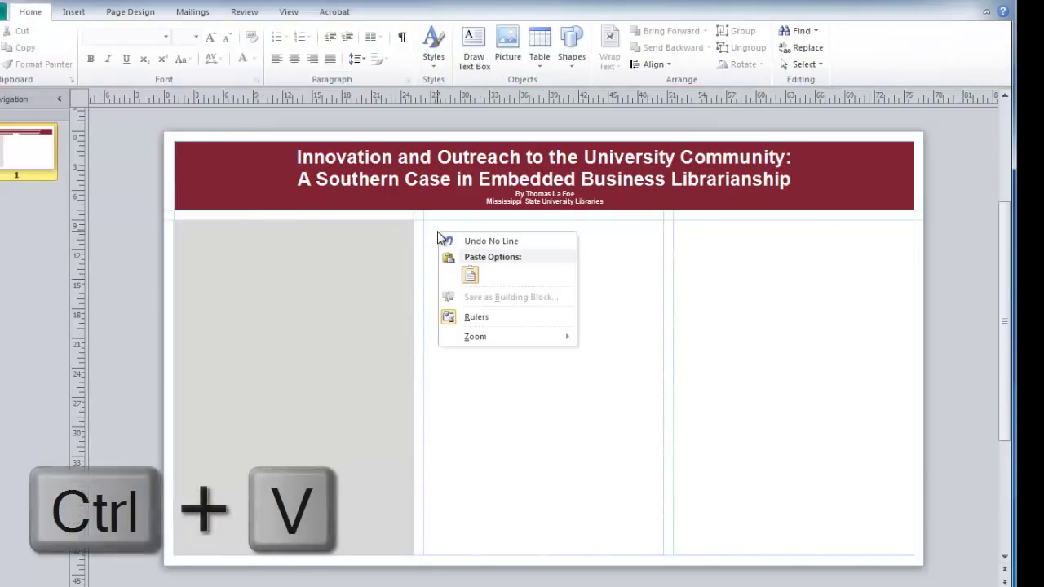
click(471, 275)
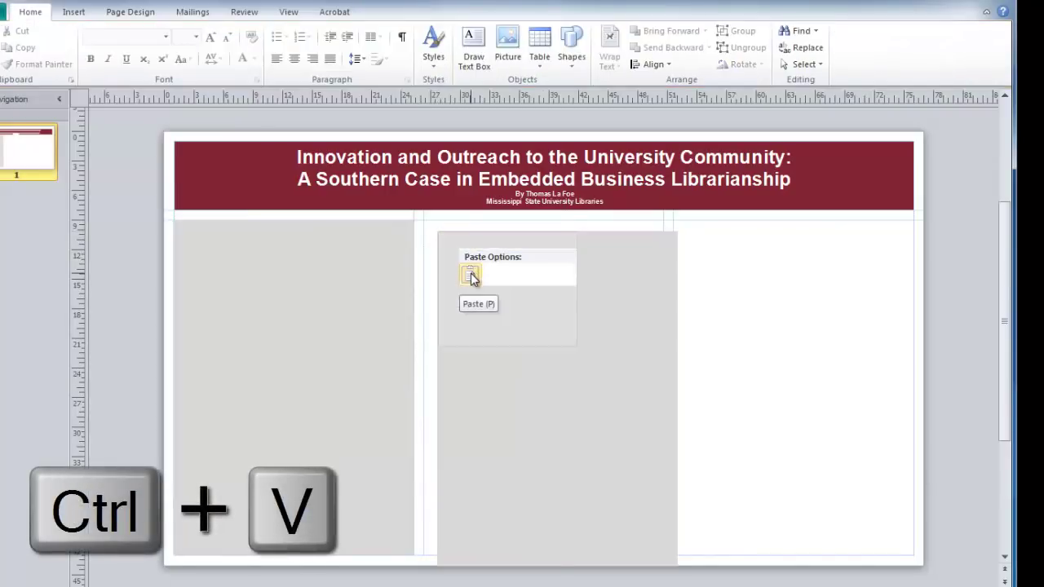
drag(506, 282, 497, 273)
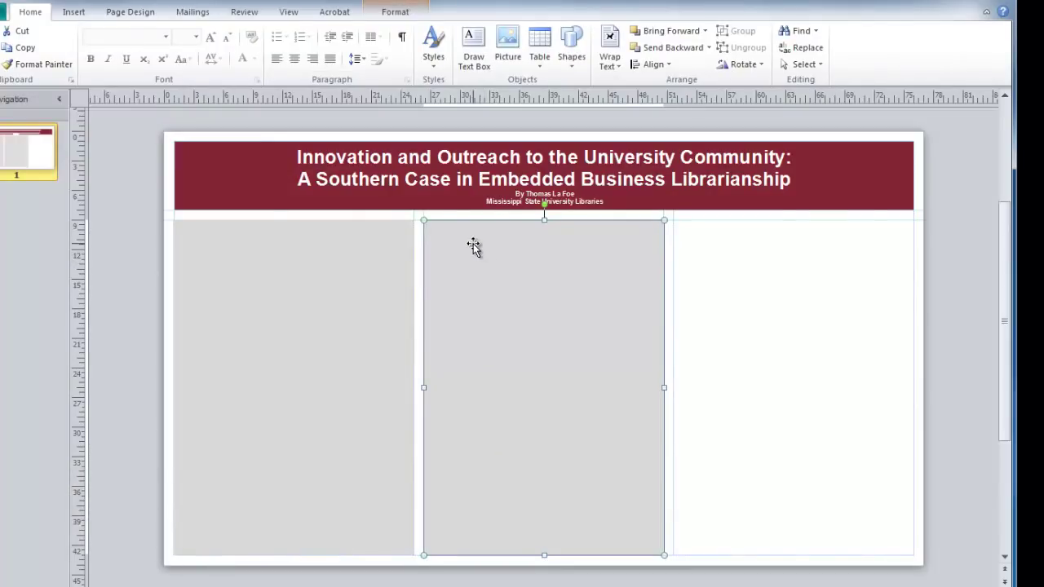
Paste another grey rectangle snapped into the right column.
right_click(682, 229)
click(714, 265)
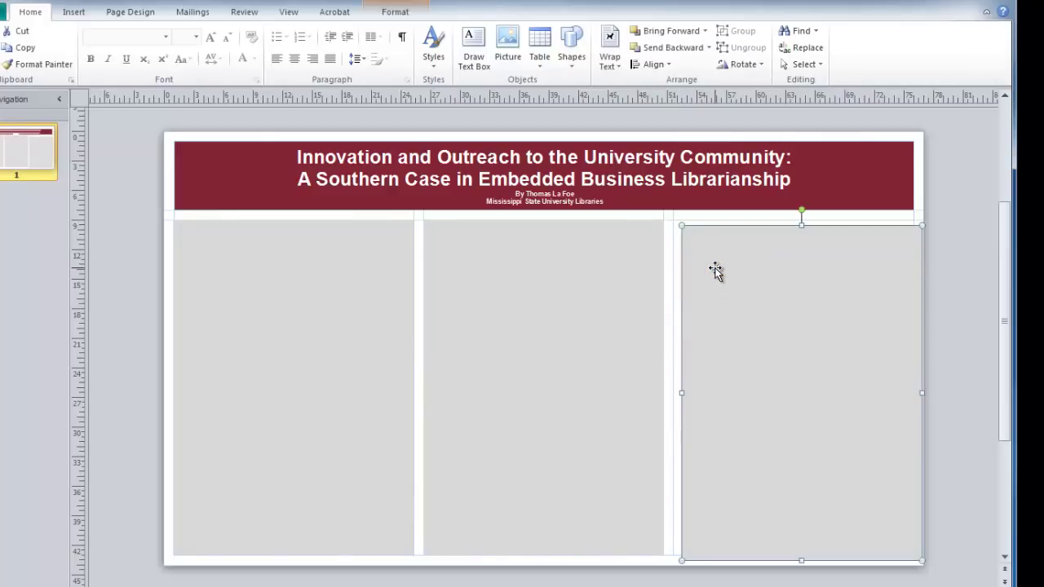
drag(748, 269, 741, 263)
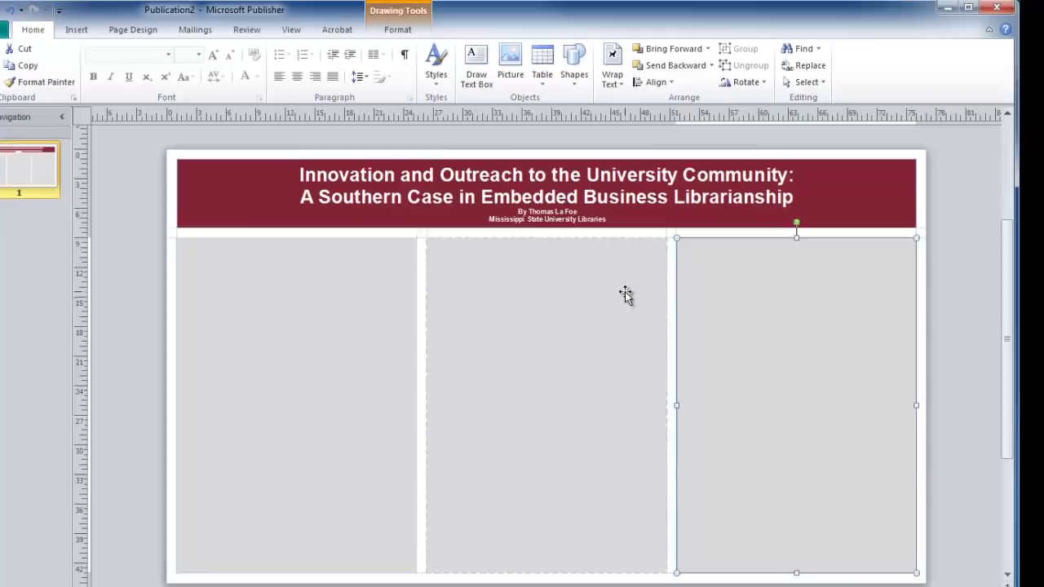
click(622, 277)
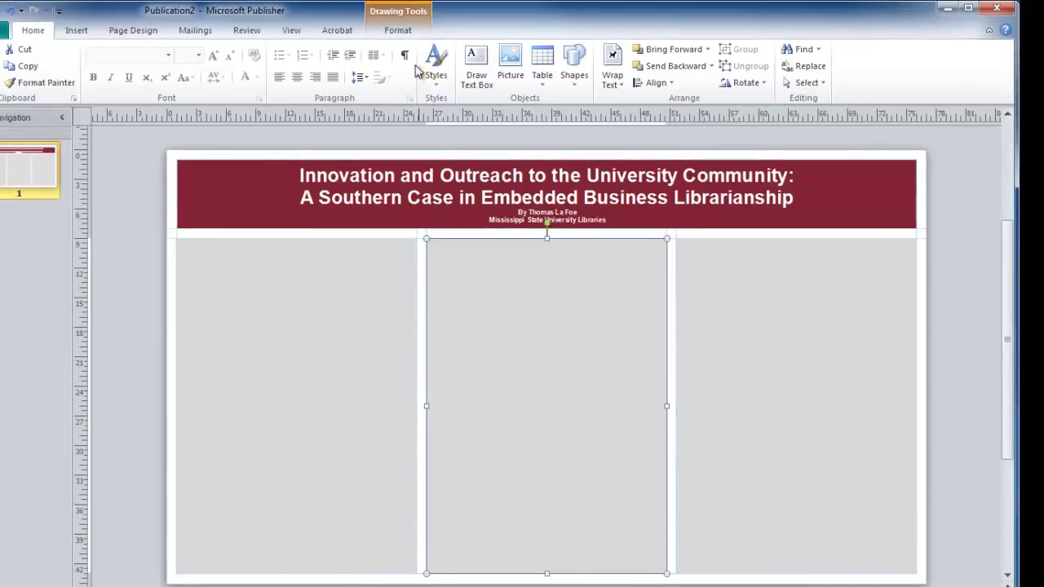
click(406, 33)
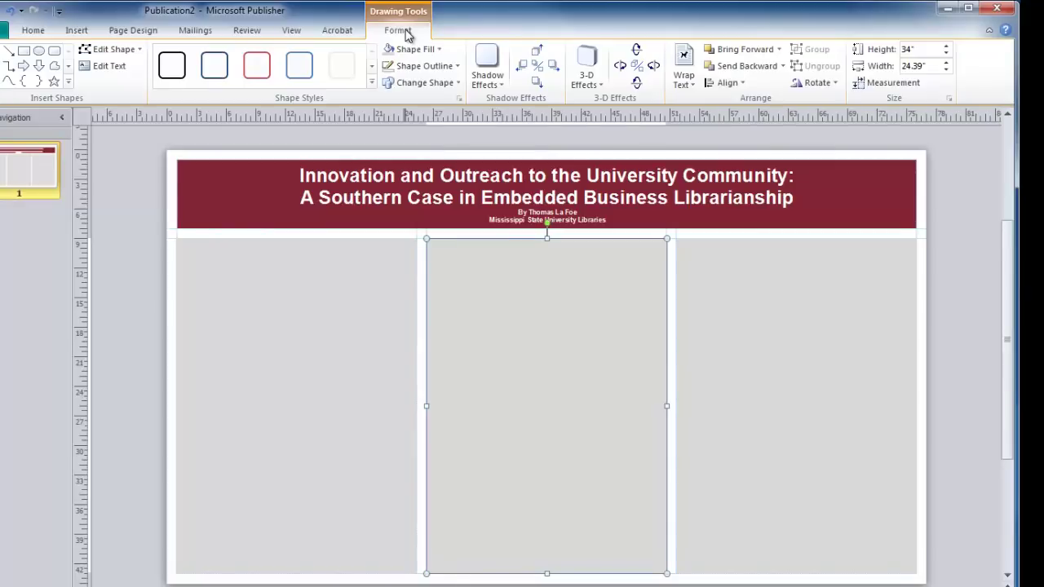
Fill the middle-column rectangle with maroon PANTONE 202 C from Recent Colors.
click(414, 51)
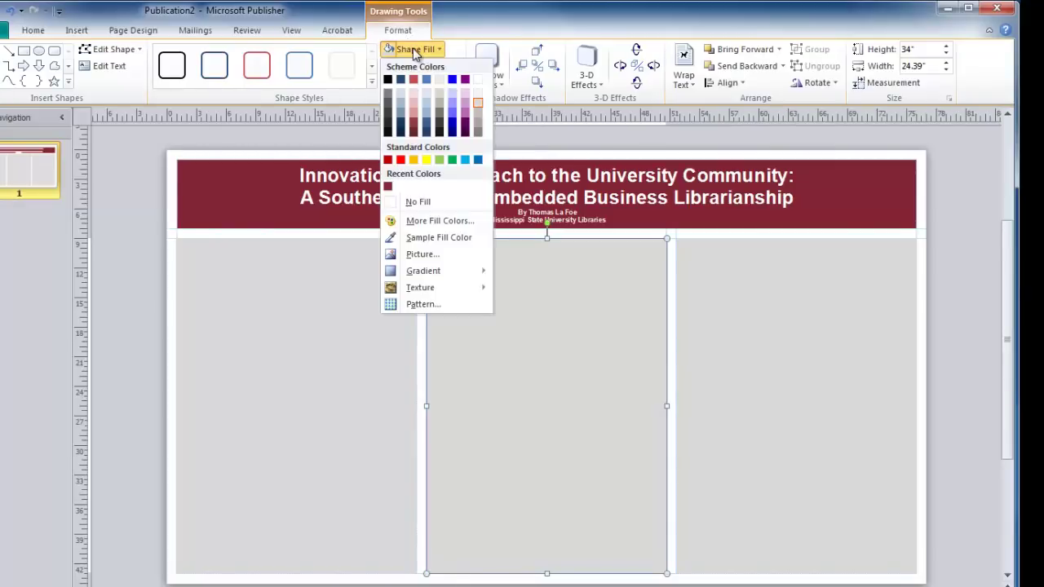
click(388, 187)
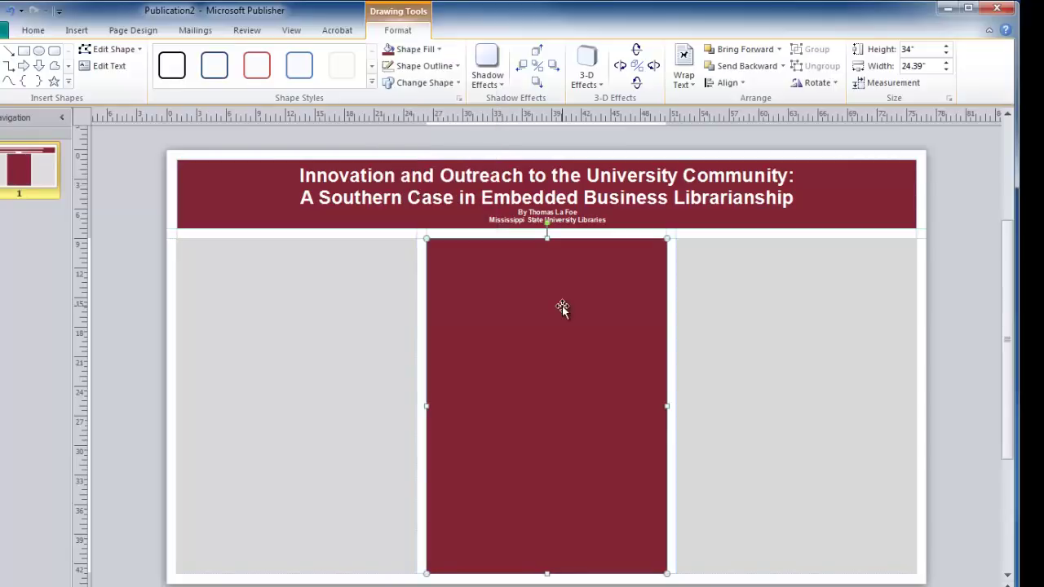
click(76, 30)
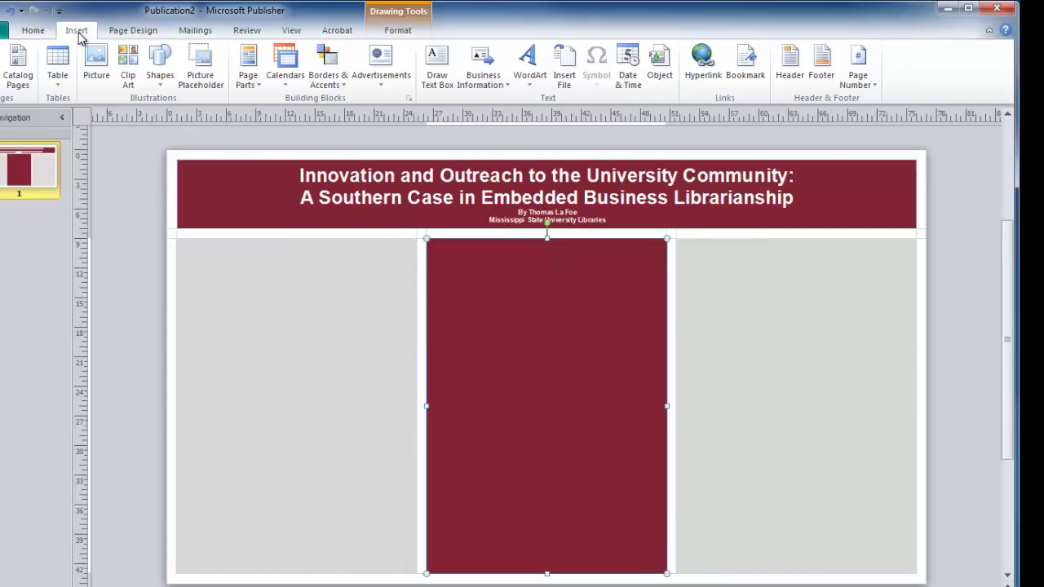
Draw a text box in the left column, zoom to 39%, and paste the Abstract text at 72 pt.
click(436, 82)
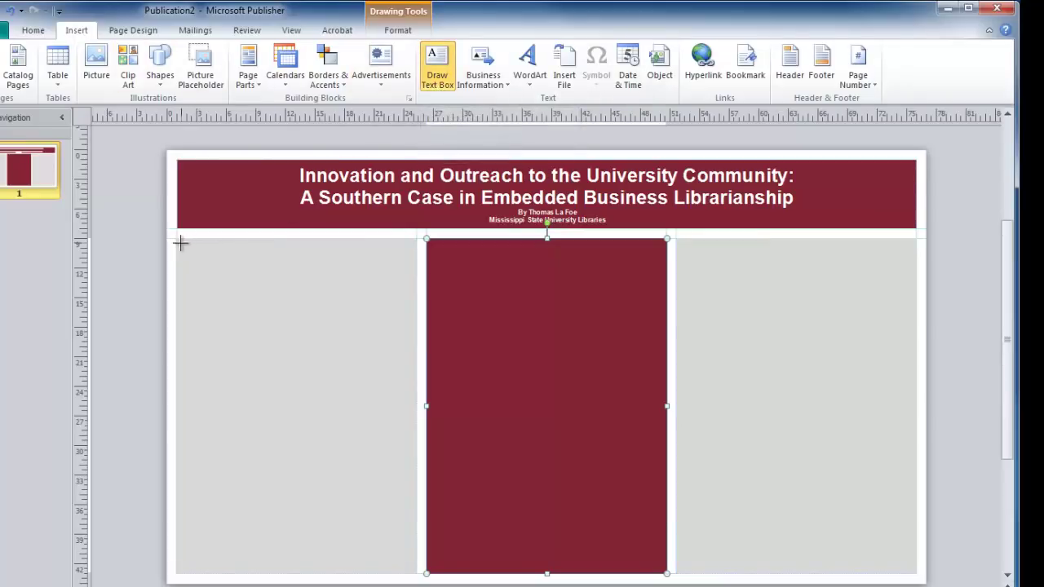
mouse_move(181, 243)
mouse_down()
mouse_move(221, 285)
mouse_move(354, 315)
mouse_move(411, 354)
mouse_up()
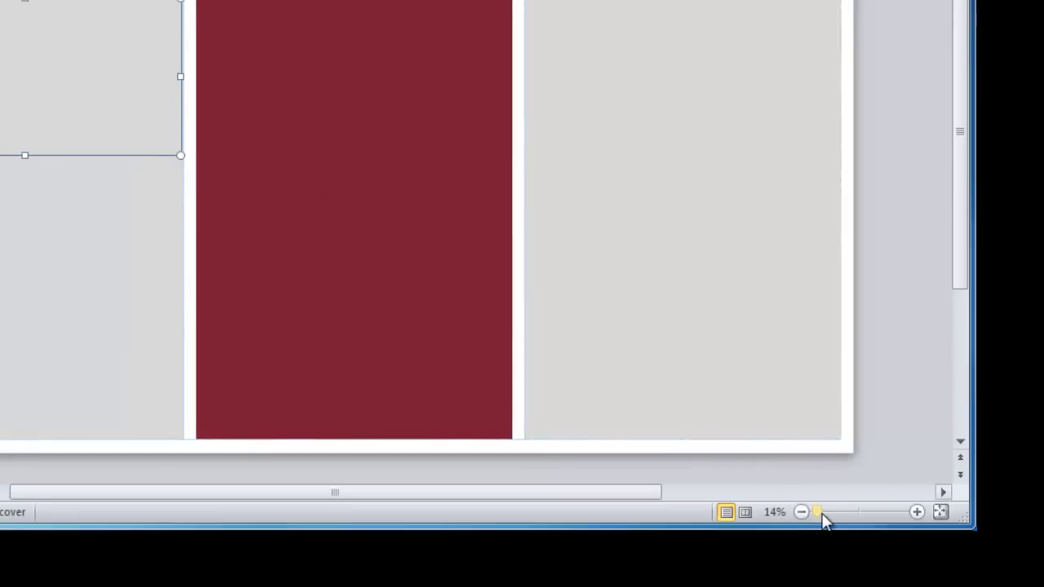
drag(820, 513, 832, 513)
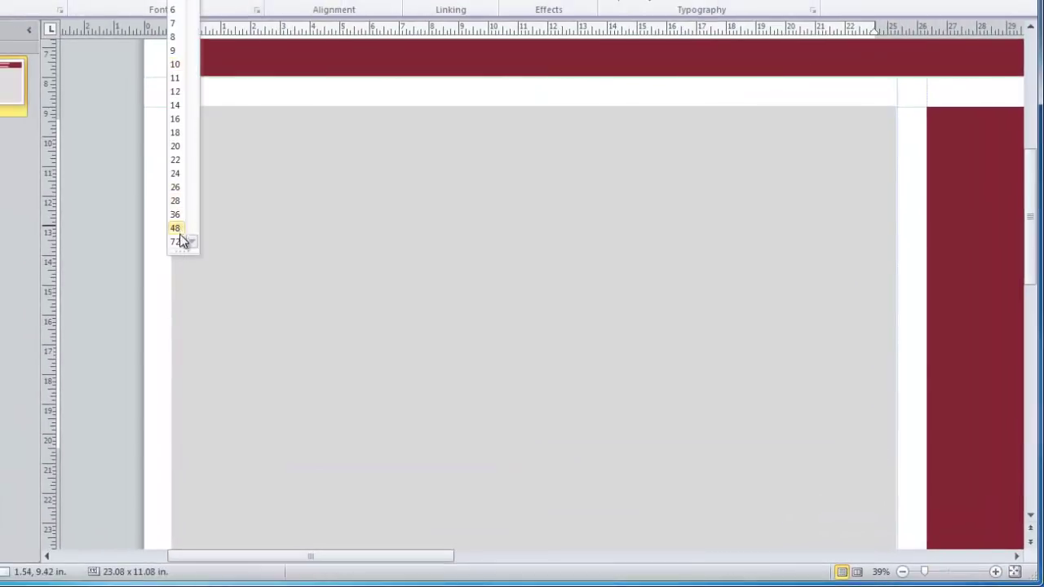
click(178, 242)
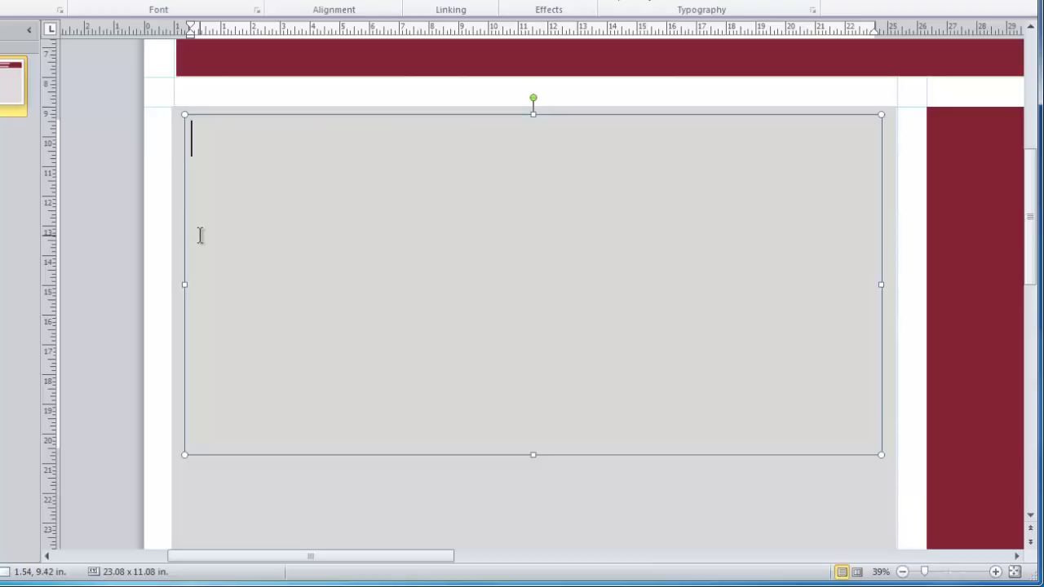
key(ctrl+v)
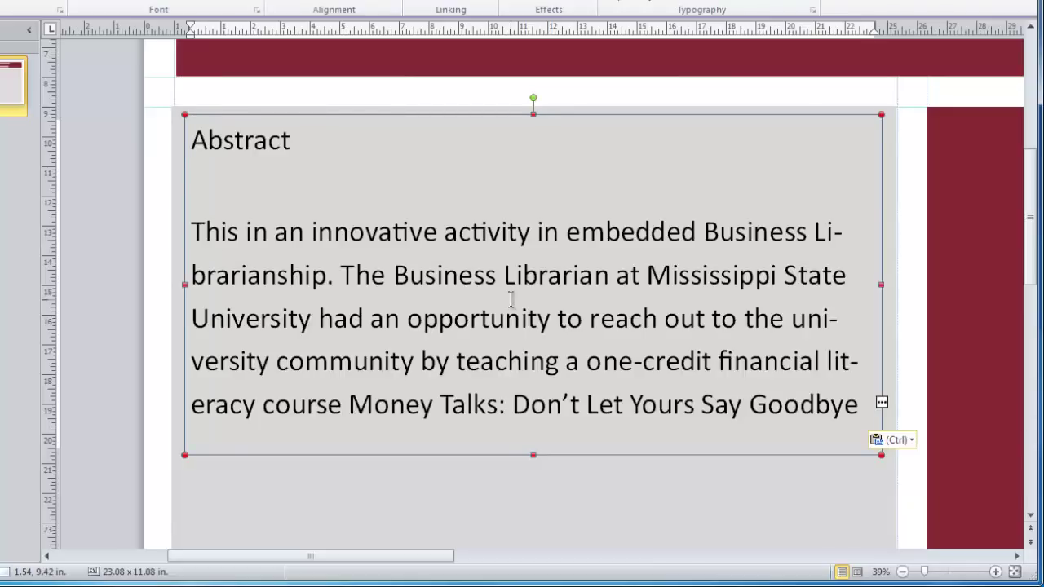
Select all the Abstract text and resize it via 48 and 36 pt to 45 pt.
key(Escape)
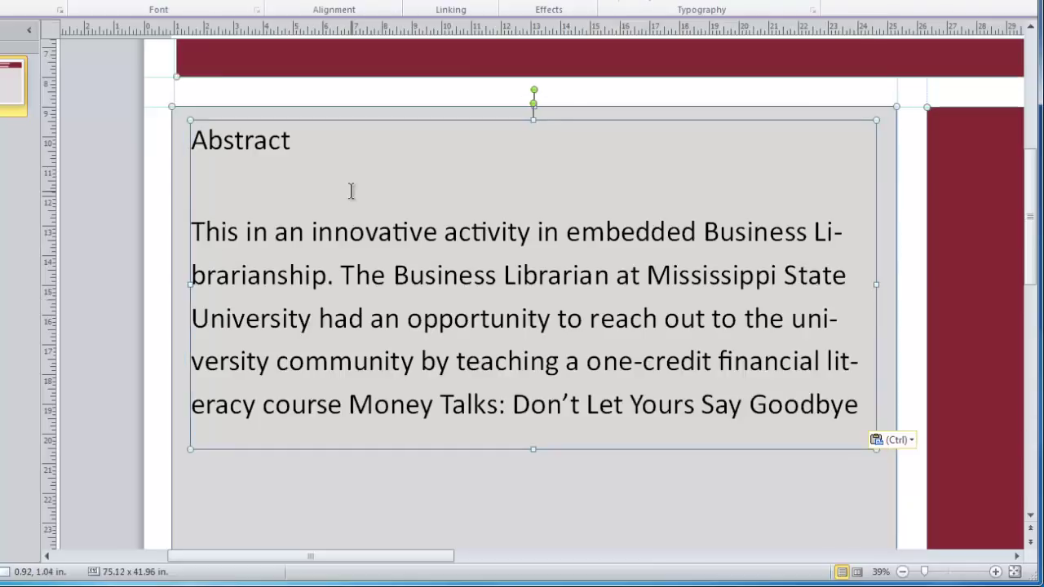
click(332, 233)
key(ctrl+a)
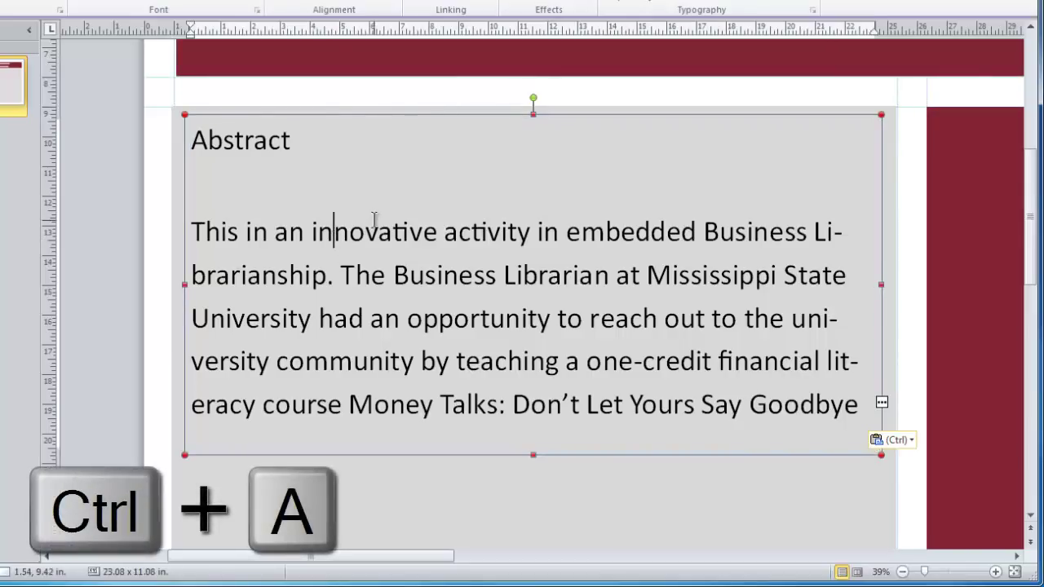
key(ctrl+a)
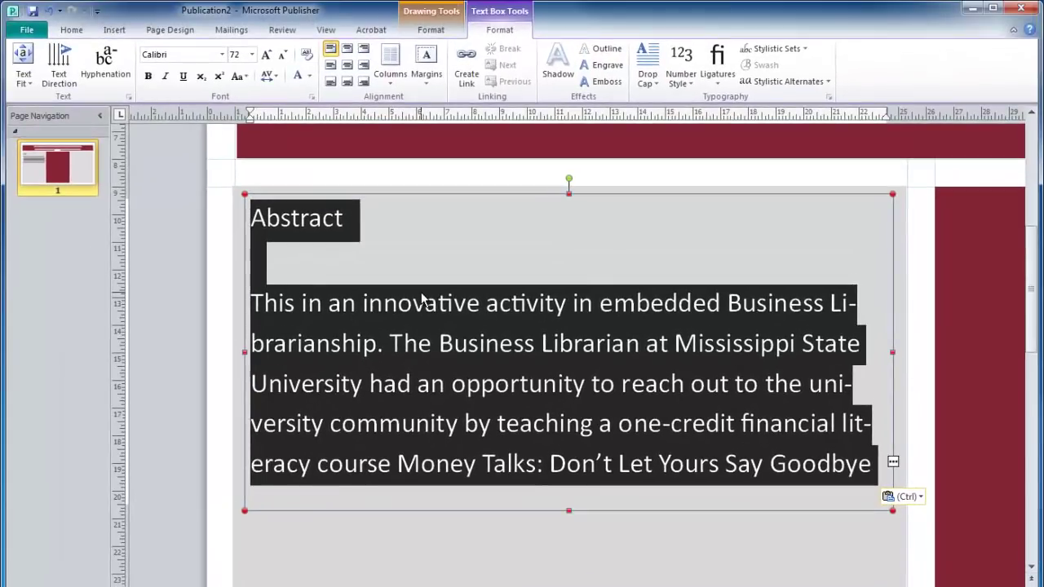
click(252, 54)
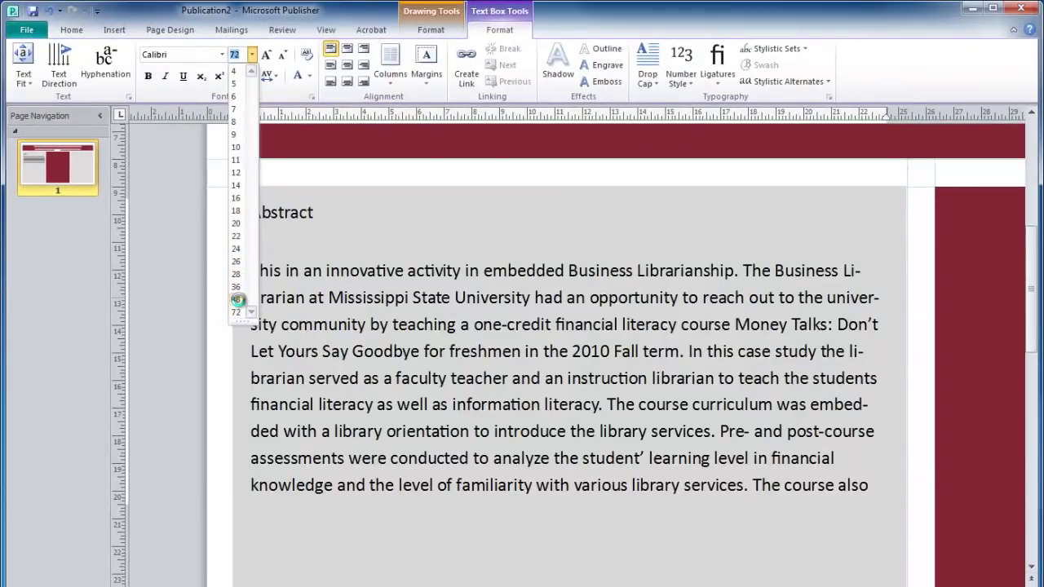
click(237, 300)
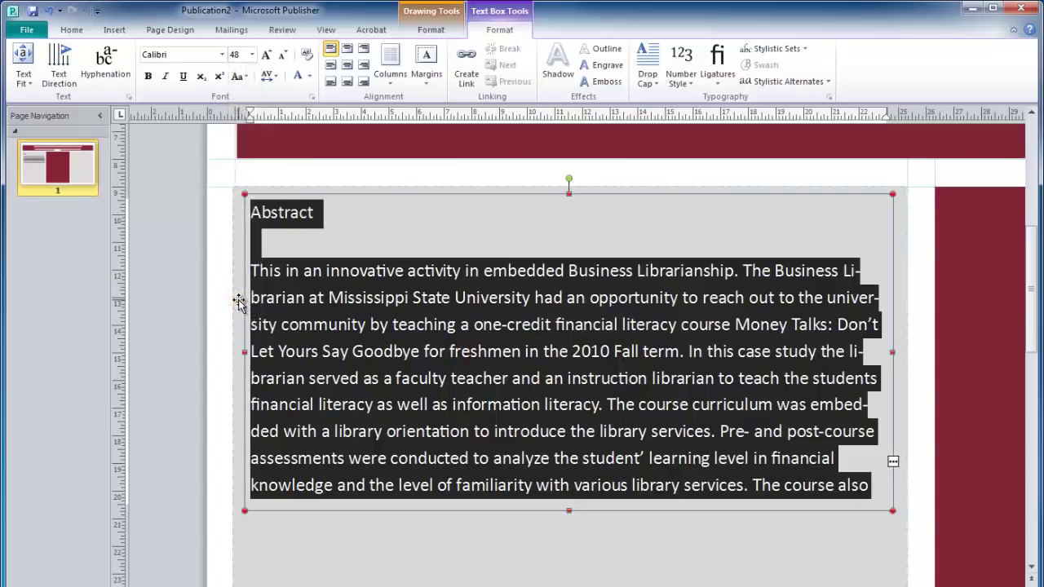
click(282, 56)
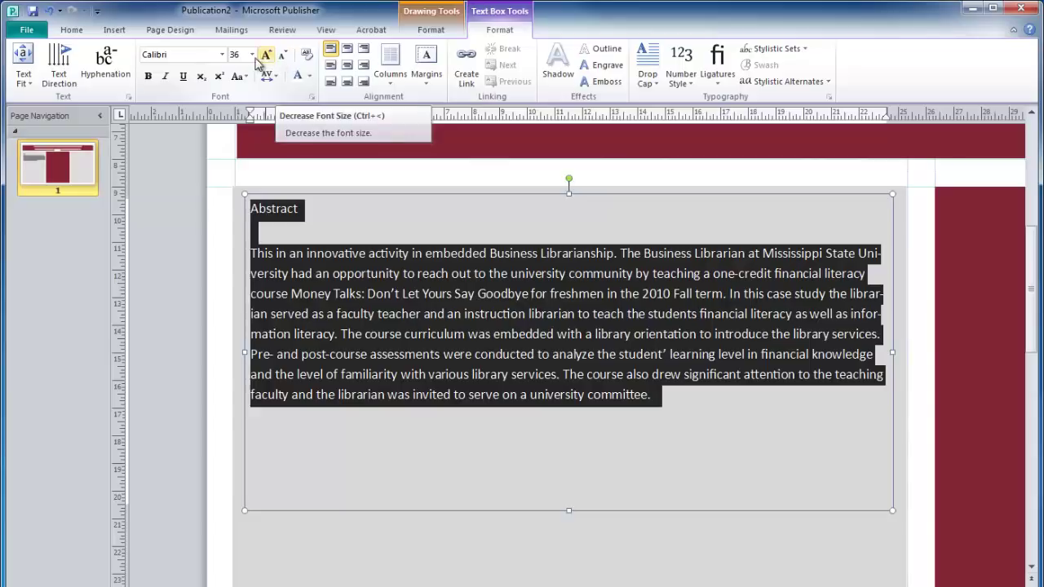
click(253, 55)
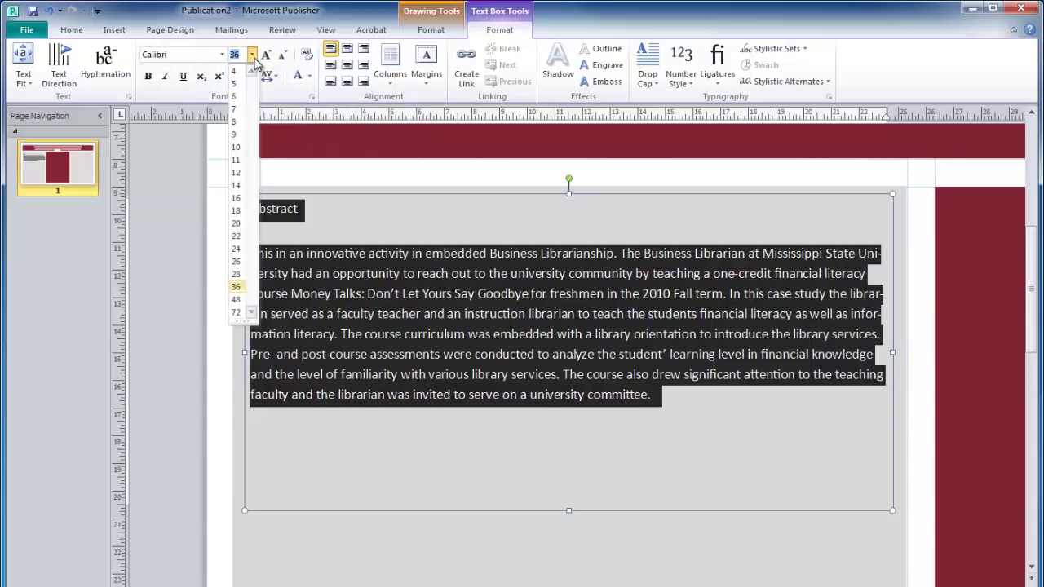
click(253, 55)
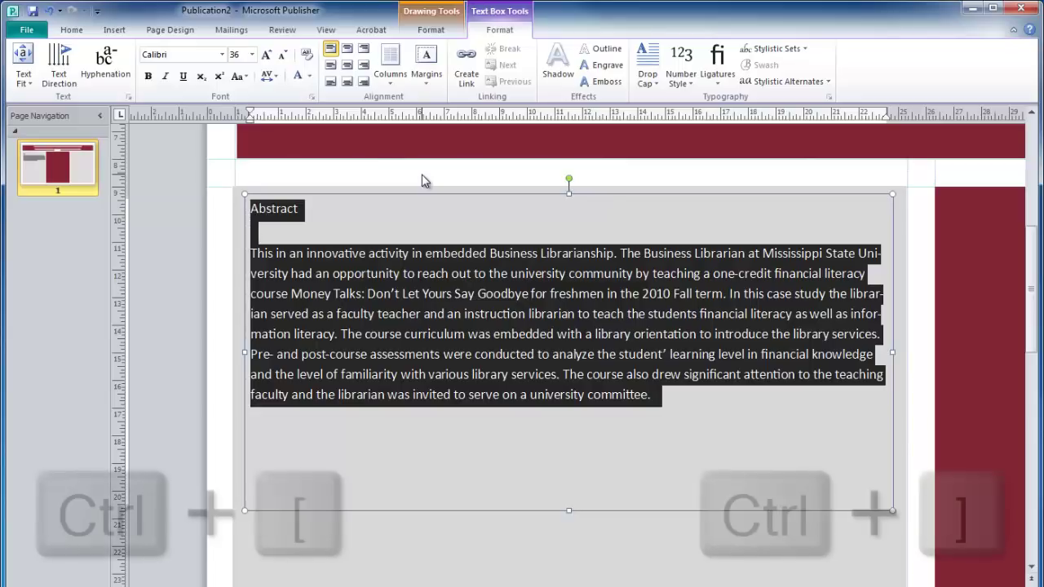
key(ctrl+bracketright)
key(ctrl+bracketright)
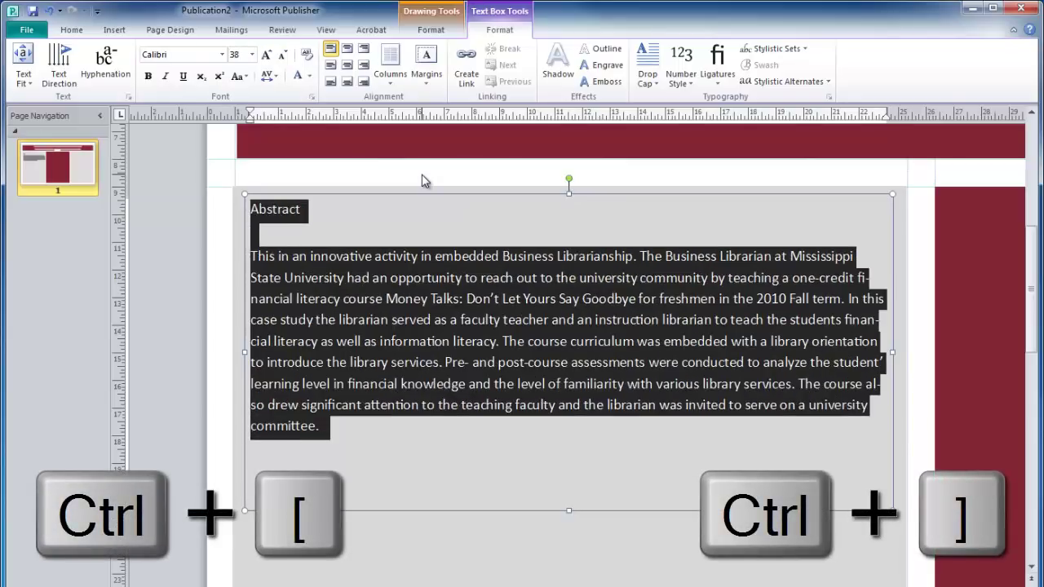
key(ctrl+bracketright)
key(ctrl+bracketright)
key(ctrl+bracketright)
key(ctrl+bracketright)
key(ctrl+bracketright)
key(ctrl+bracketright)
key(ctrl+bracketright)
key(ctrl+bracketright)
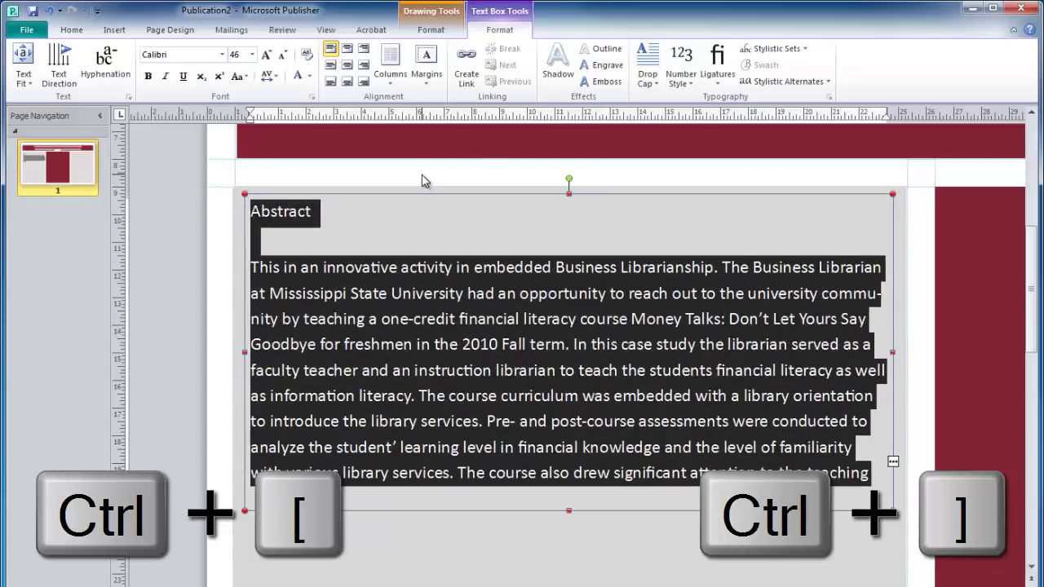
key(ctrl+bracketleft)
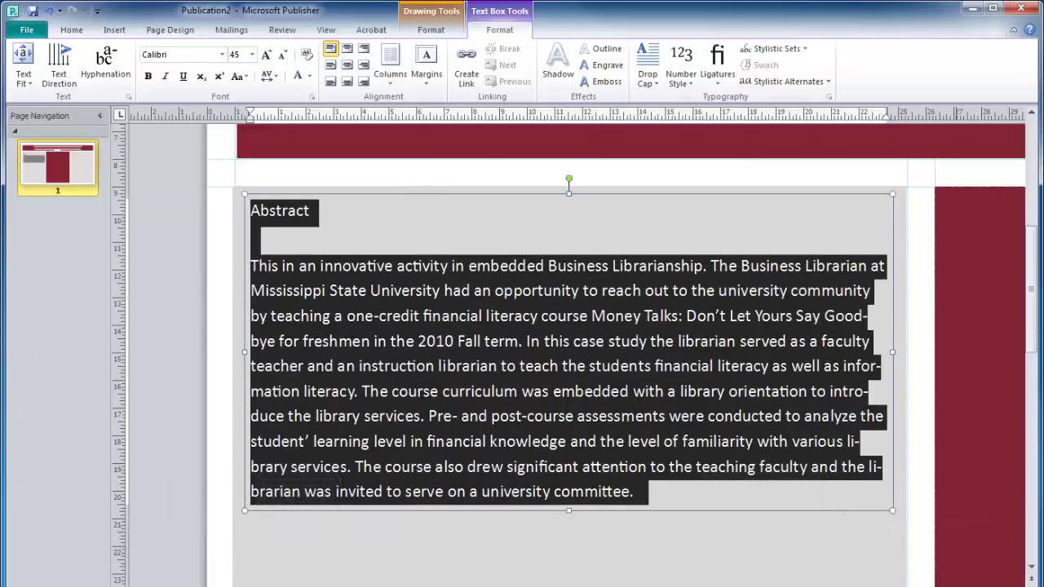
Colour all the Abstract text maroon PANTONE 202 C.
click(71, 29)
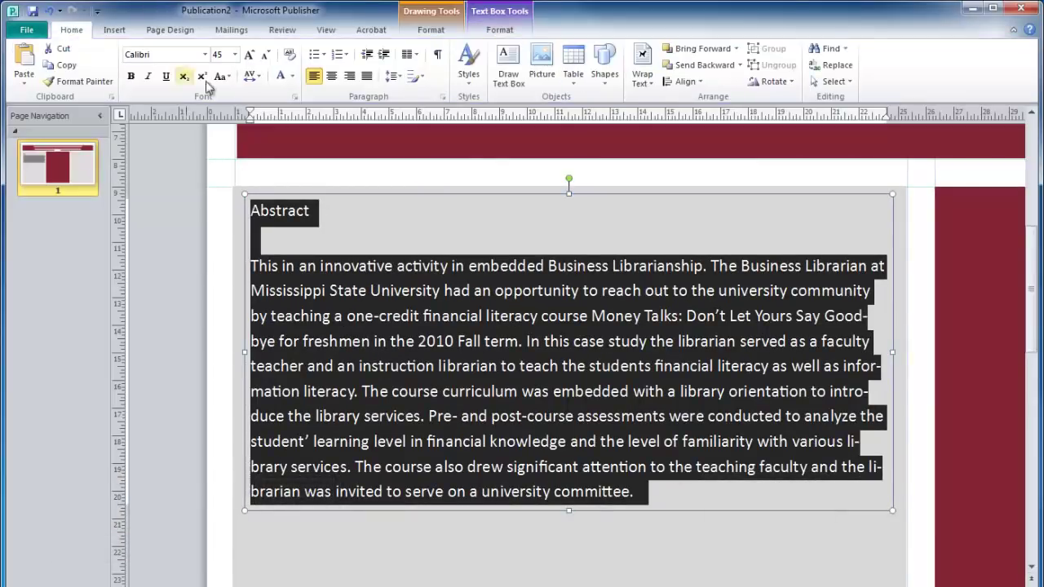
click(293, 78)
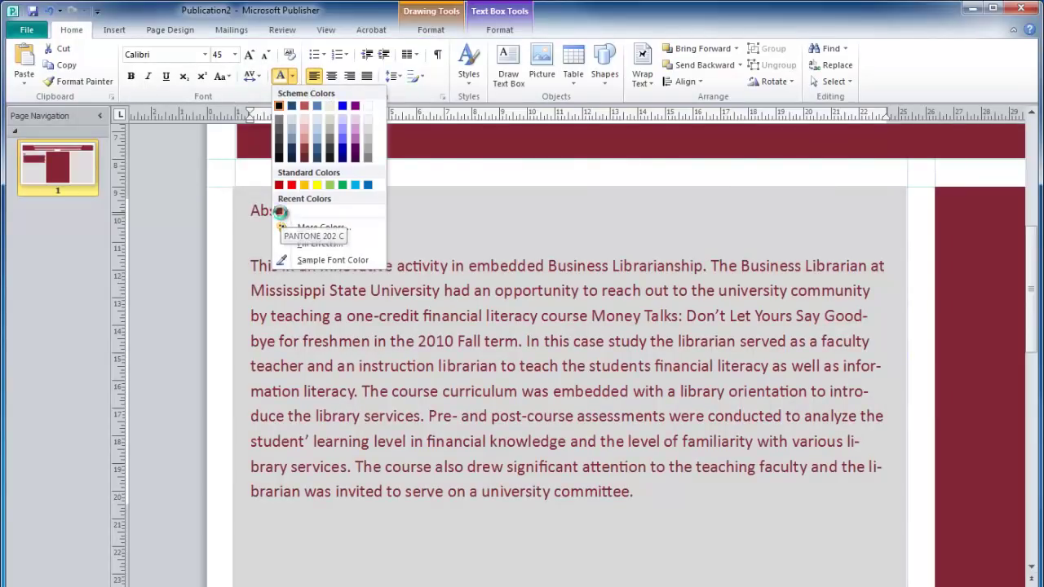
click(279, 213)
click(251, 211)
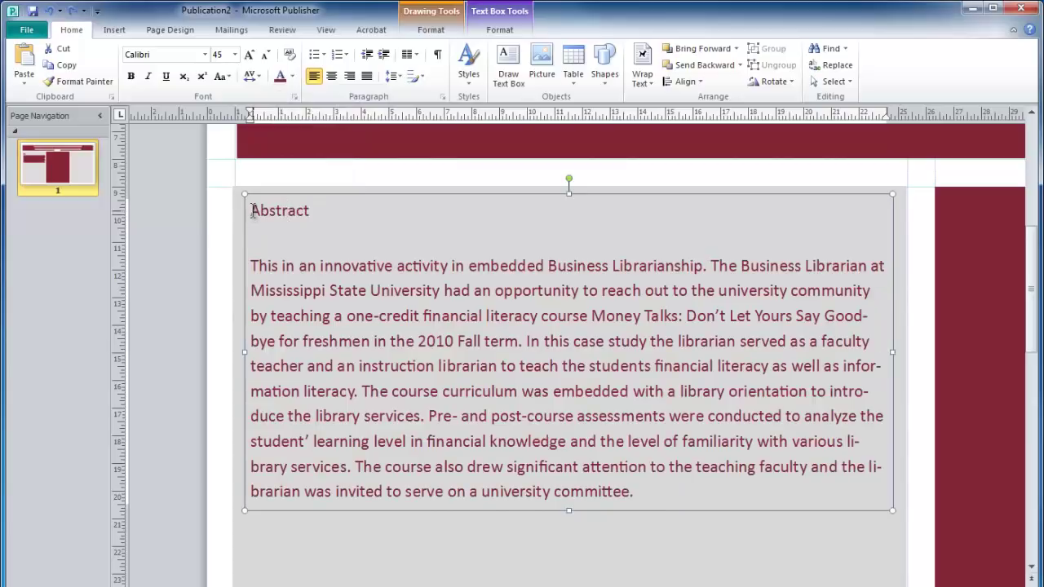
Centre the Abstract heading at 72 pt and lengthen the box so every line shows.
drag(251, 211, 310, 212)
click(333, 76)
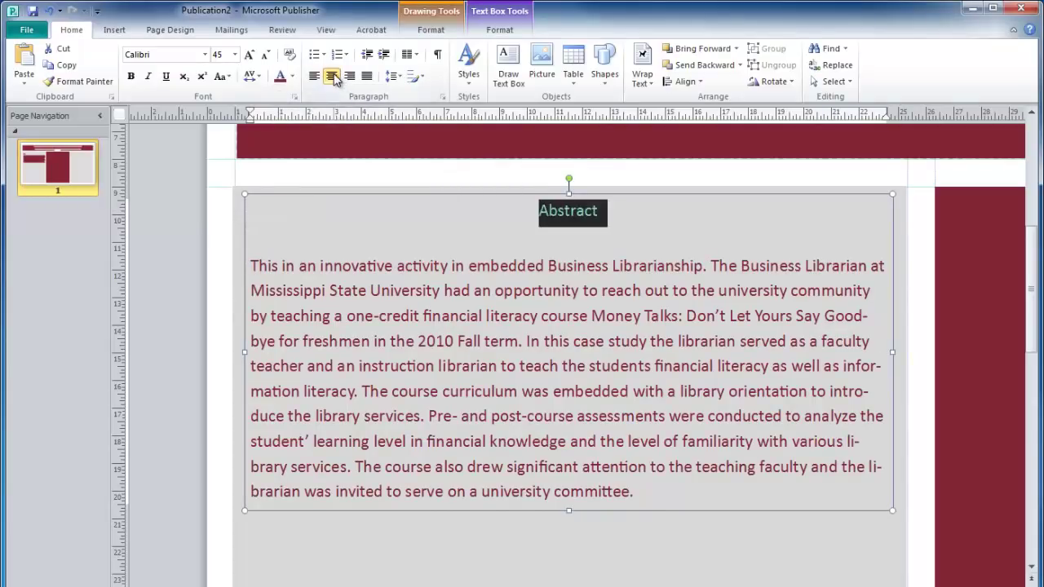
click(250, 54)
click(250, 55)
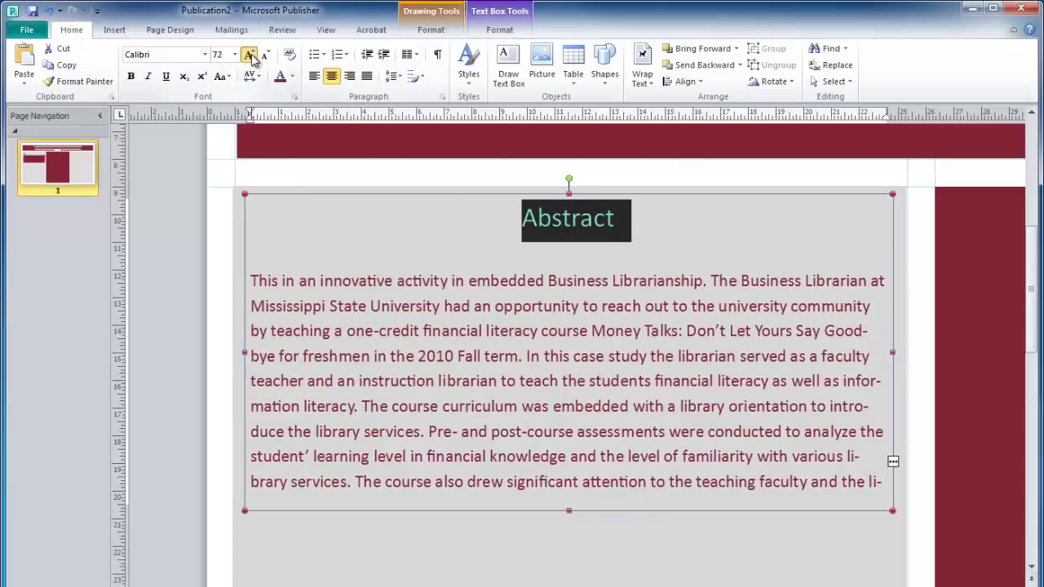
click(251, 55)
click(266, 55)
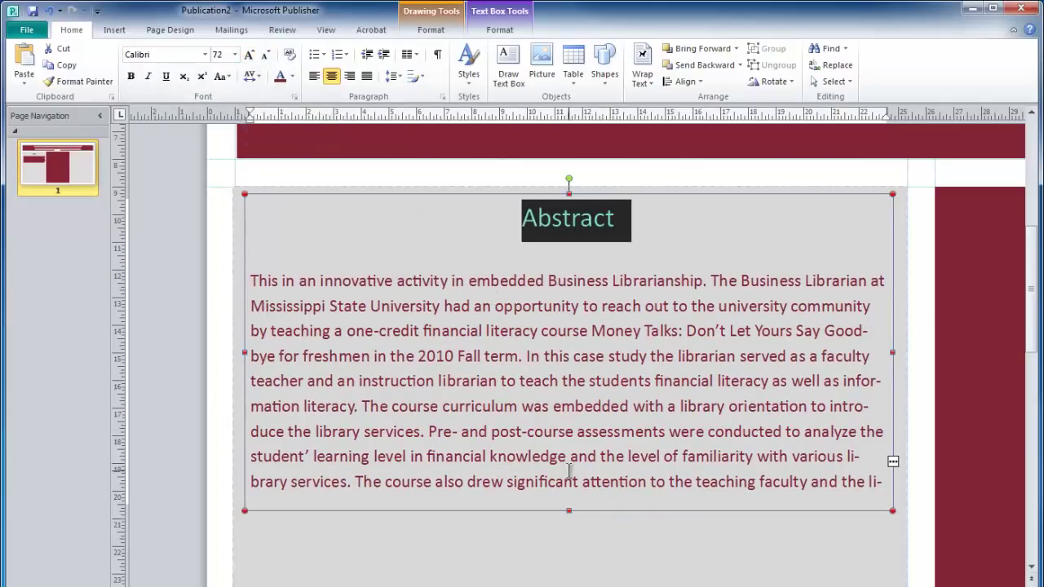
click(570, 511)
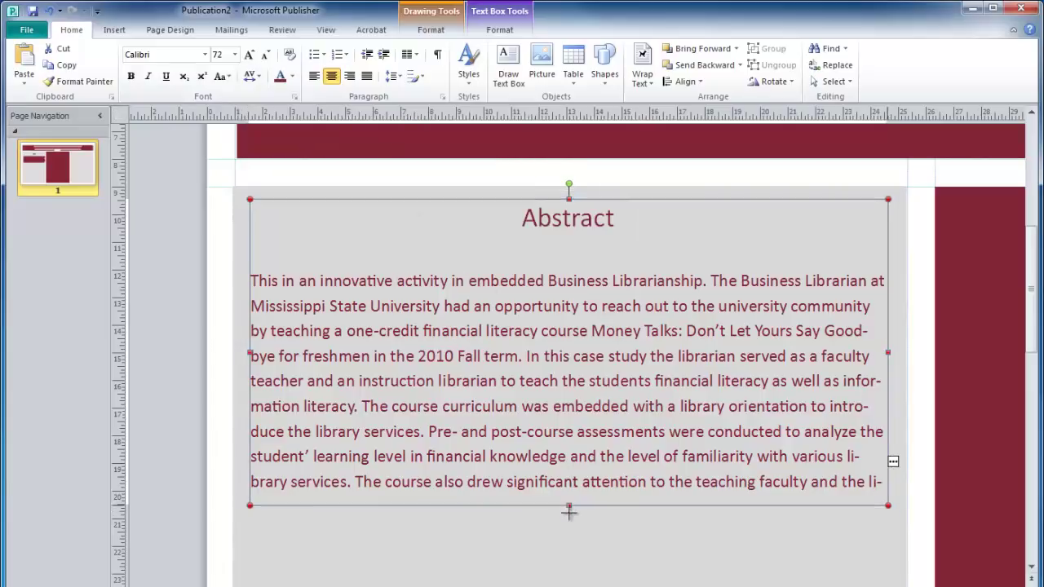
drag(569, 511, 568, 538)
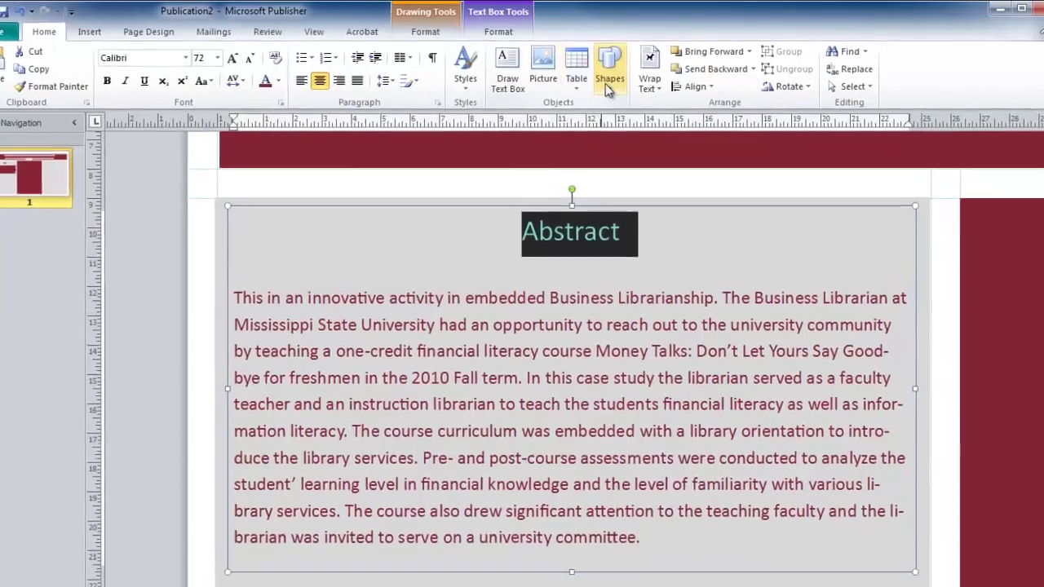
Draw a straight divider line across the box beneath the Abstract heading.
click(604, 61)
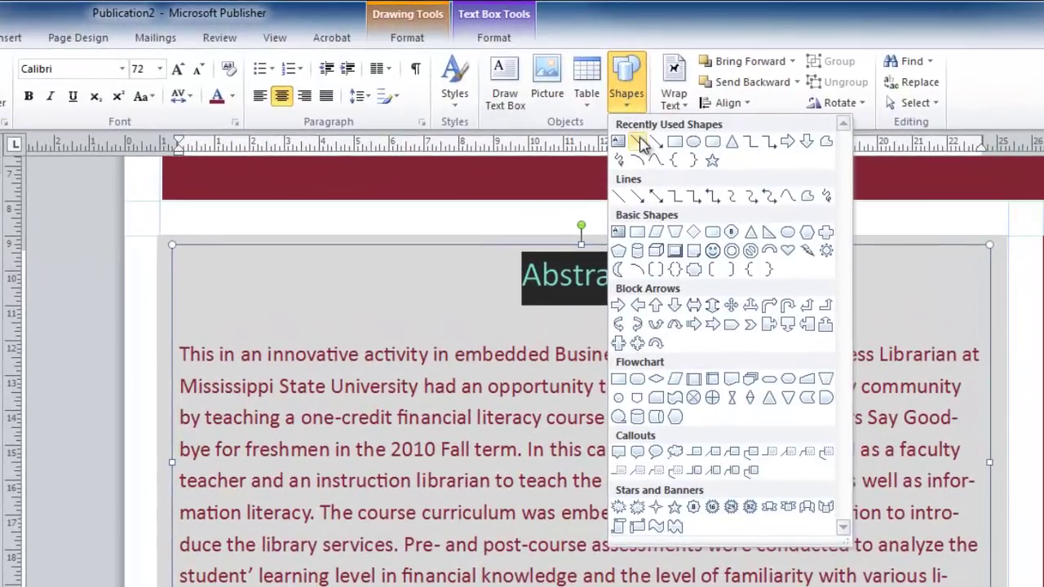
click(641, 144)
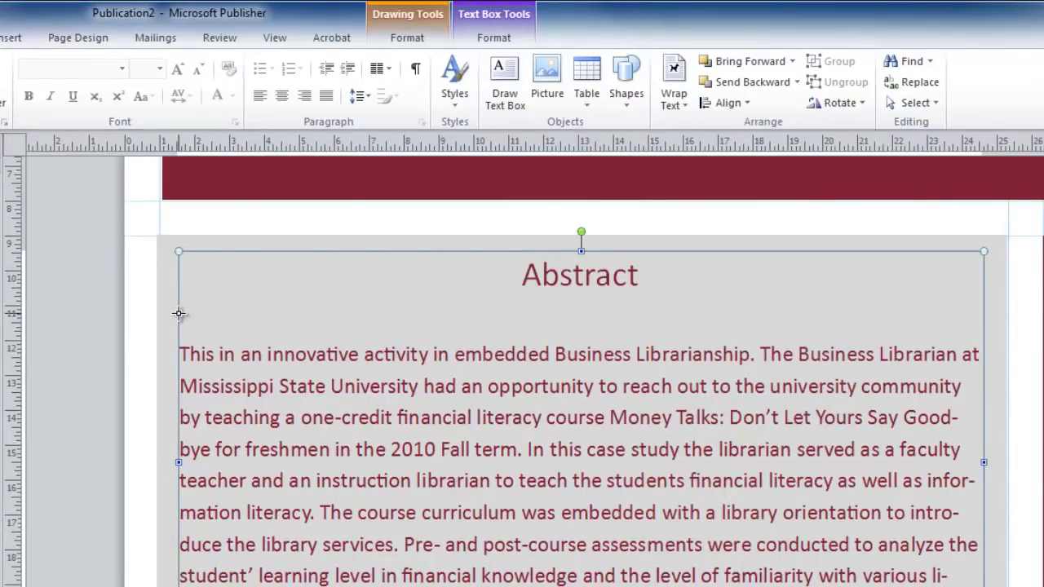
drag(178, 314, 983, 311)
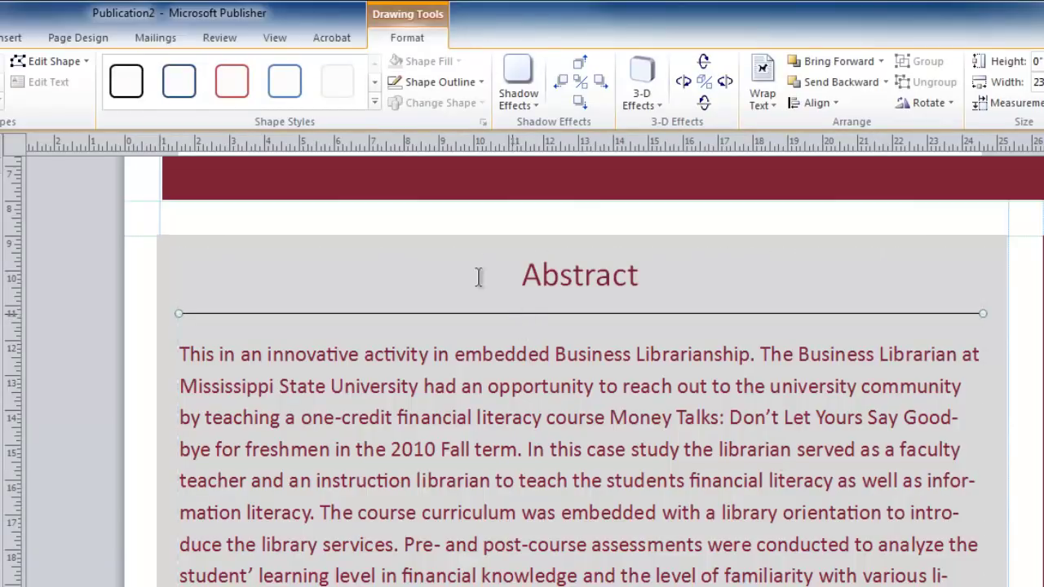
Make the divider line maroon with a 6 pt outline weight.
click(463, 85)
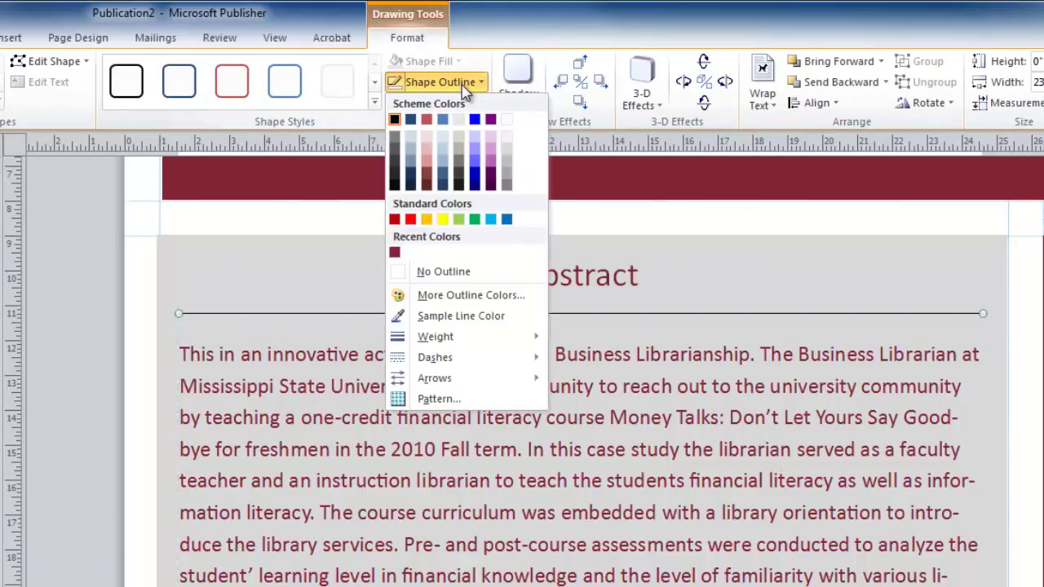
click(395, 254)
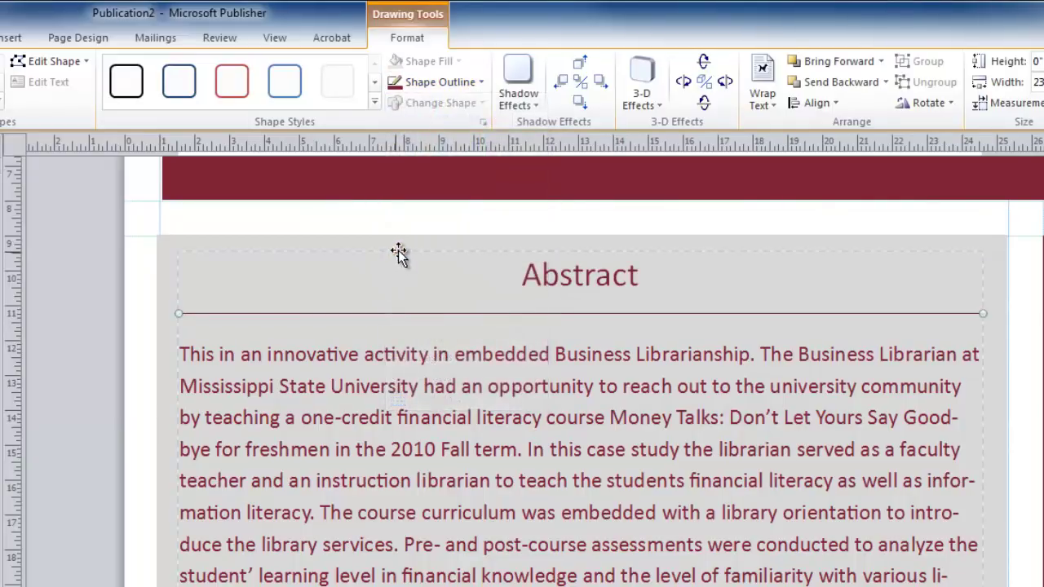
click(479, 84)
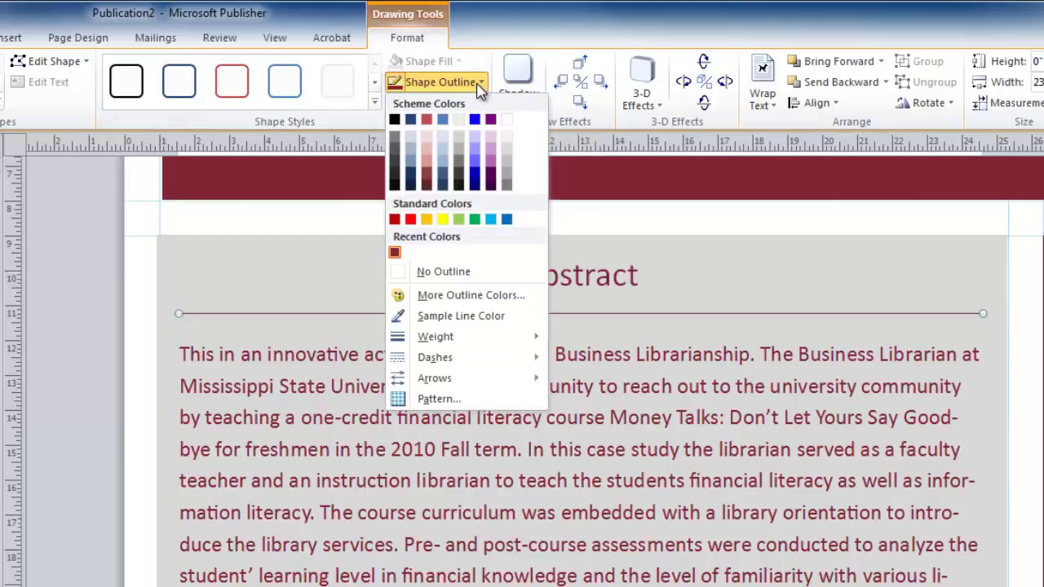
mouse_move(516, 340)
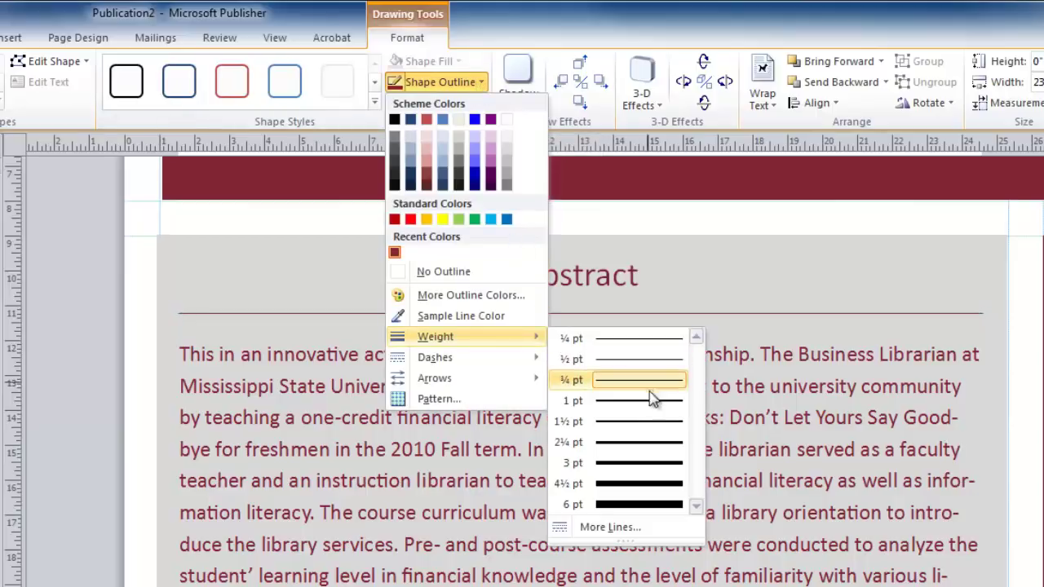
click(641, 505)
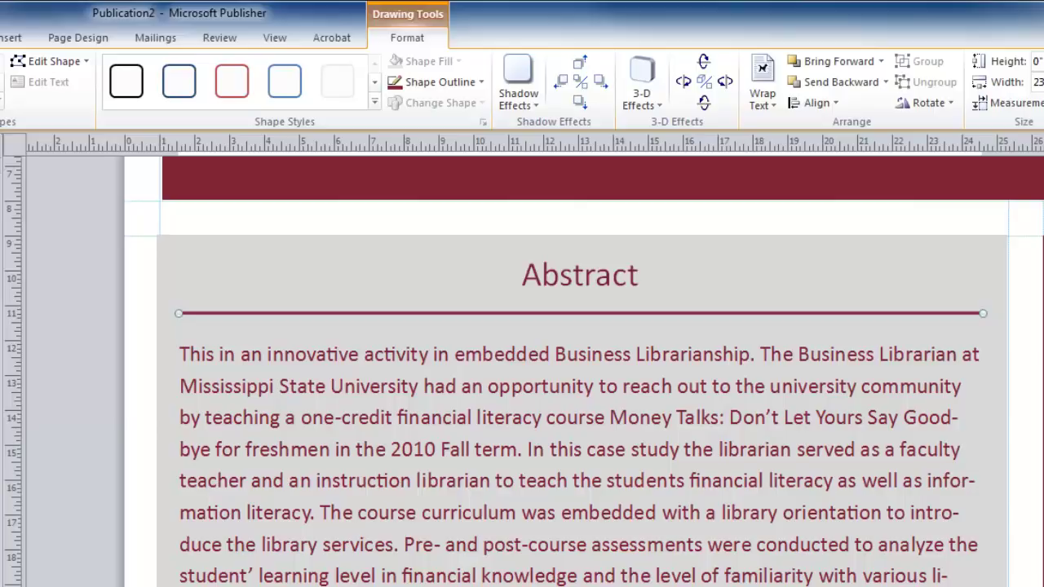
Uncheck 'Automatically hyphenate this story' for the Abstract text box.
click(580, 274)
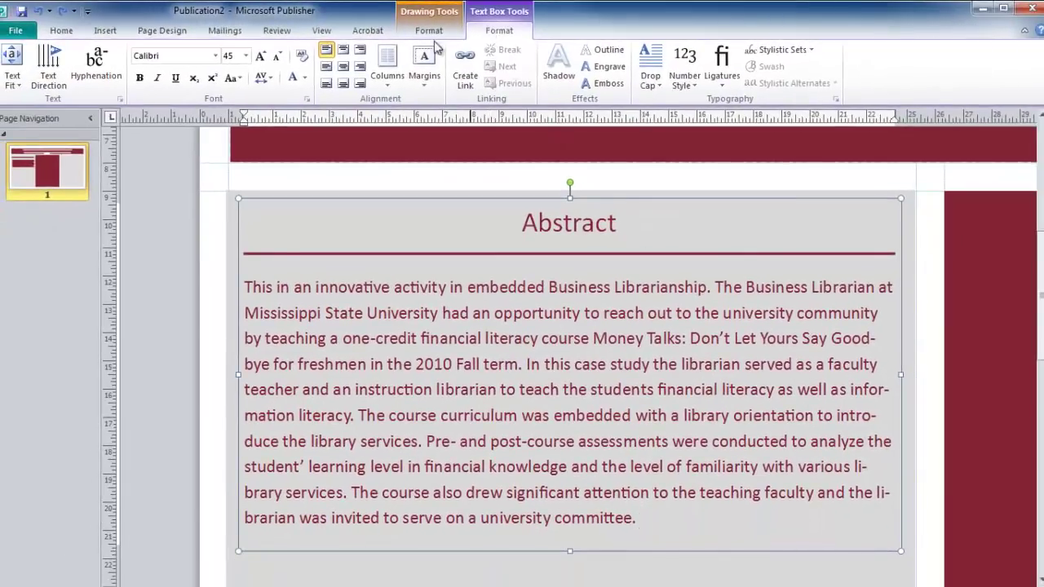
click(91, 76)
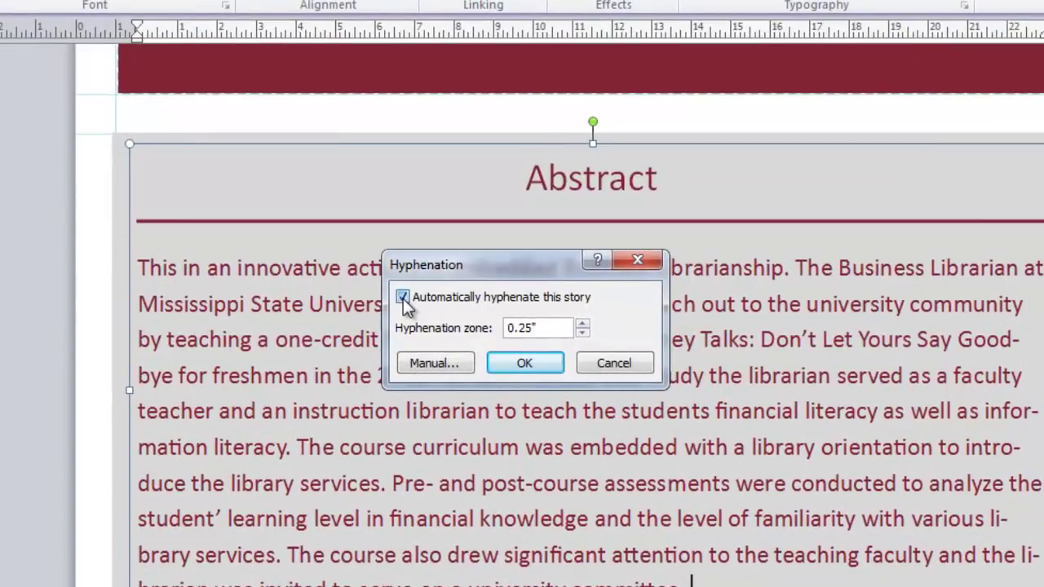
click(528, 367)
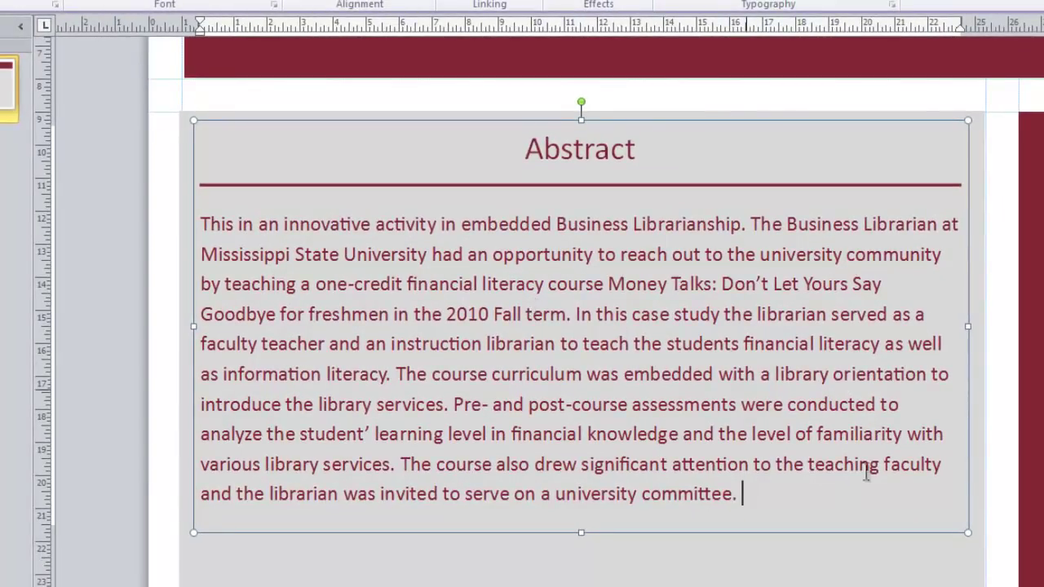
Apply 1.0 line spacing to the whole selected Abstract paragraph.
drag(848, 494, 198, 225)
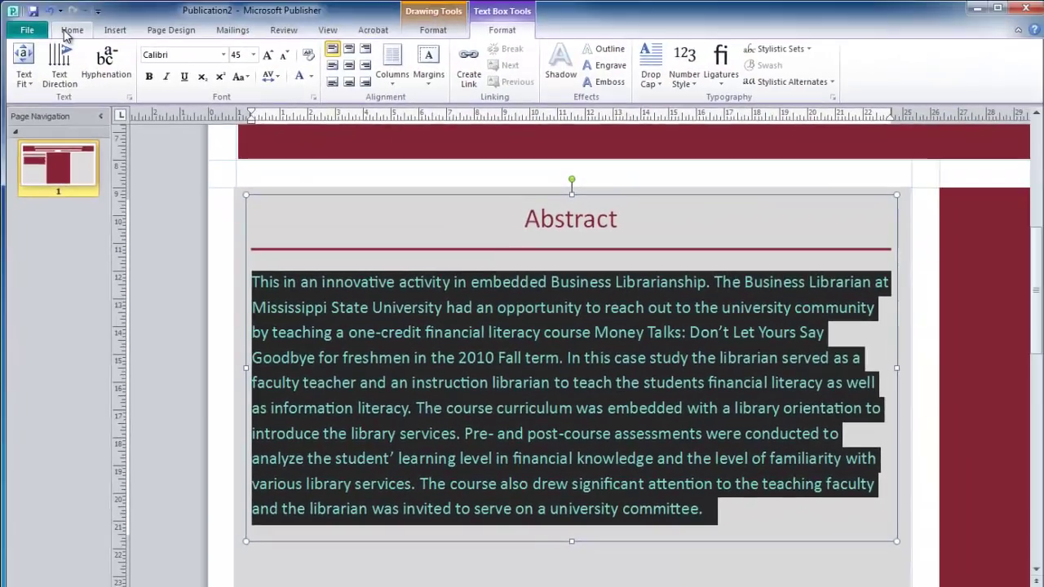
click(66, 32)
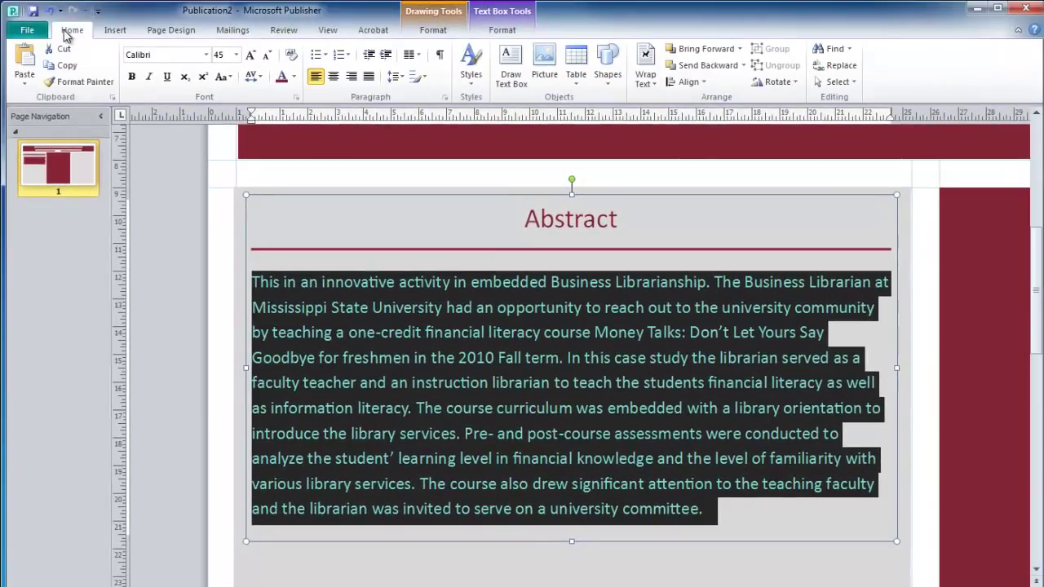
click(400, 84)
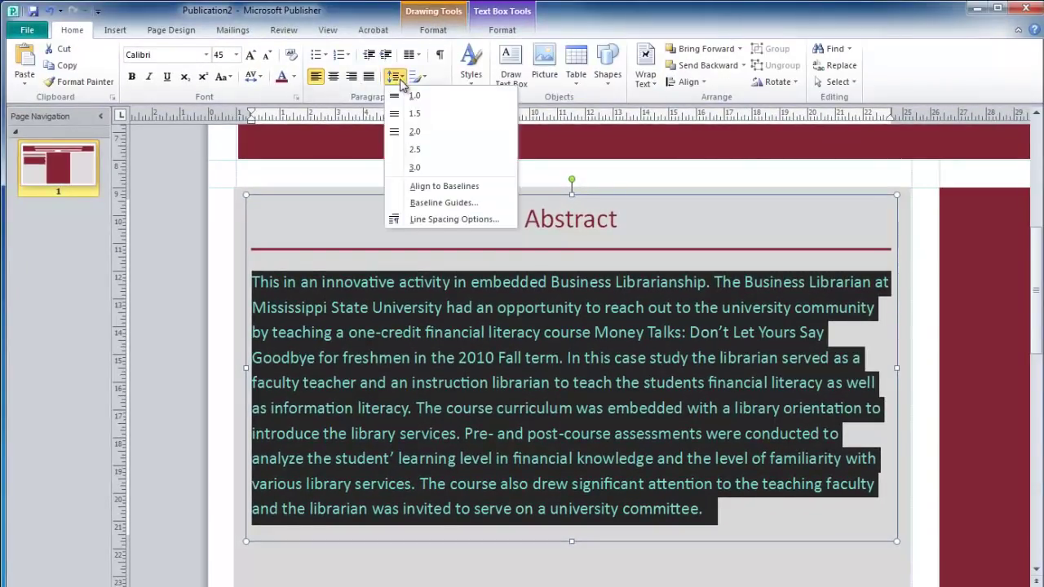
click(411, 99)
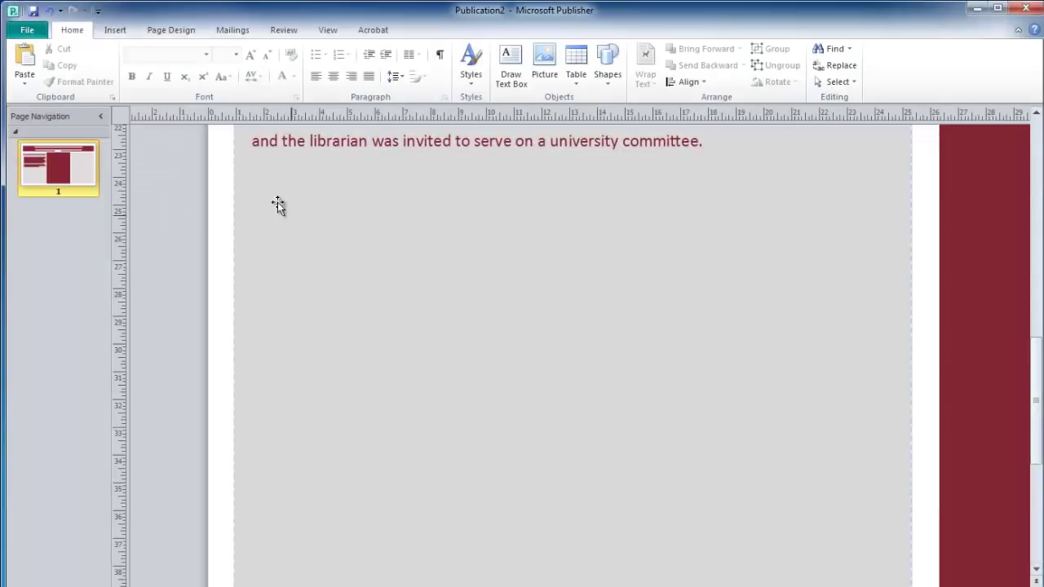
Insert the photo IMG_6238.jpg into the poster.
click(111, 36)
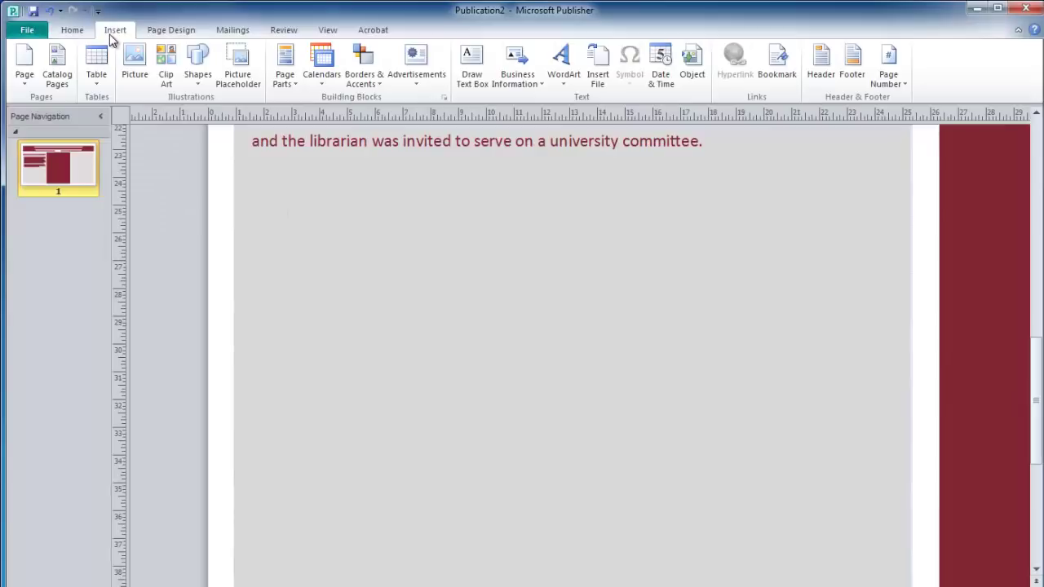
click(134, 64)
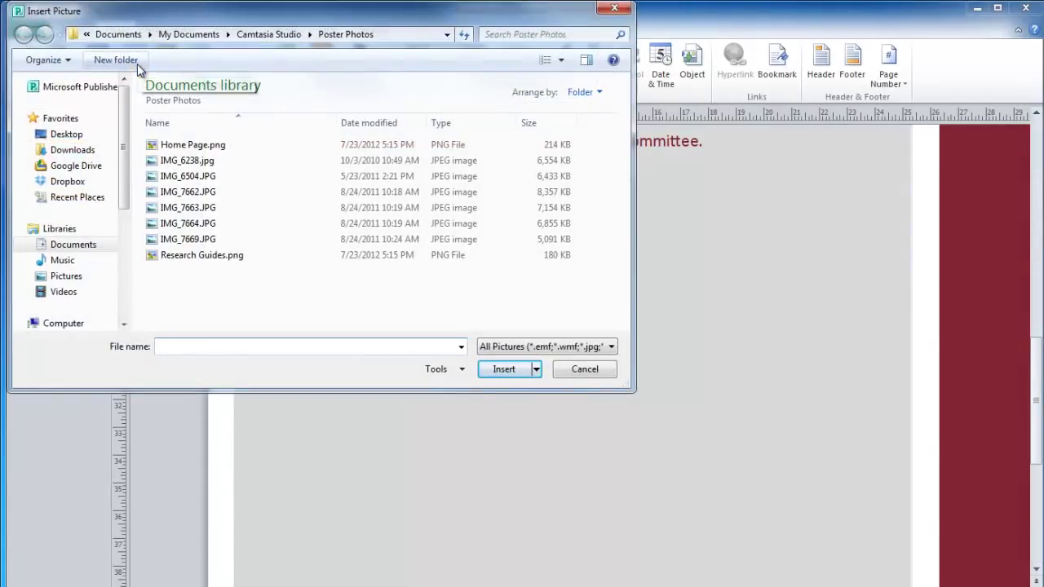
click(186, 164)
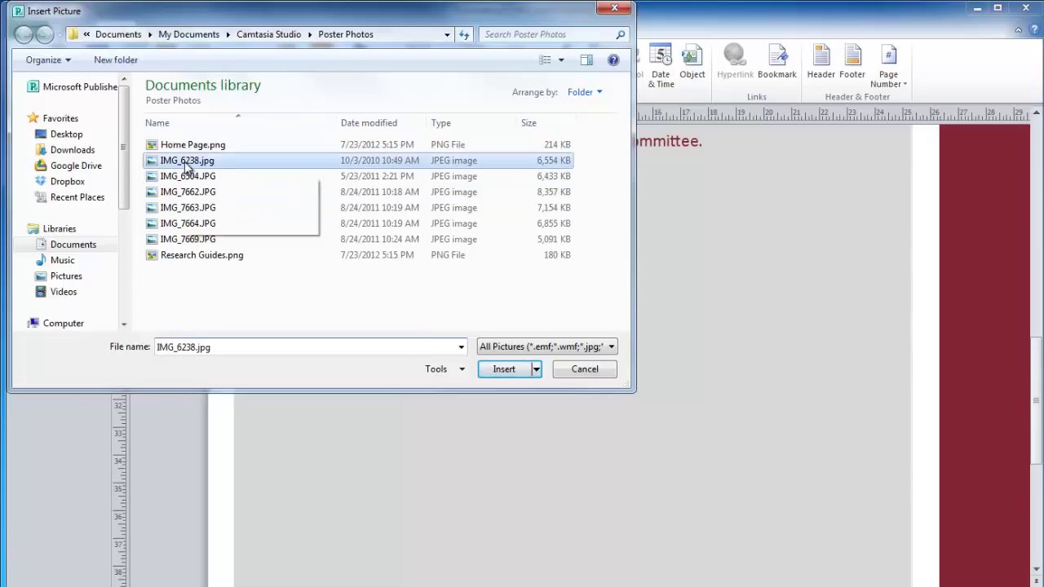
click(504, 372)
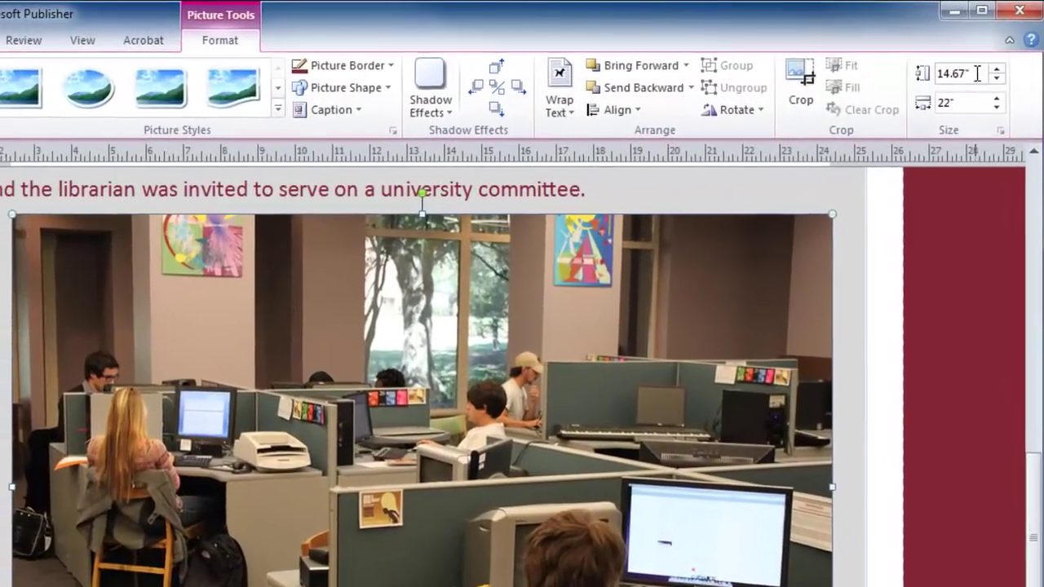
Shrink the lab photo, move it just below the abstract text, and tilt it slightly counter-clockwise.
click(986, 62)
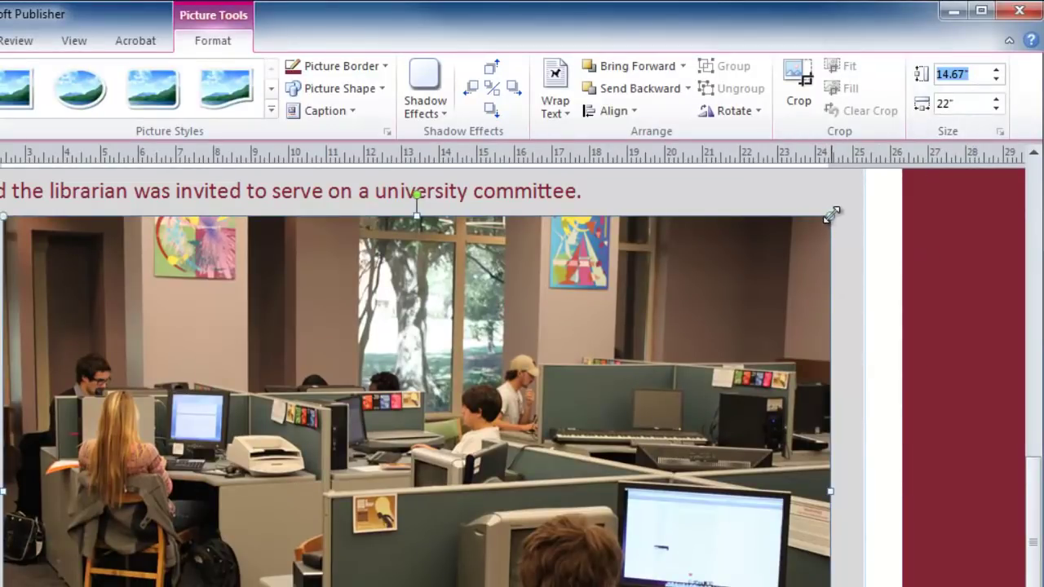
drag(832, 213, 503, 446)
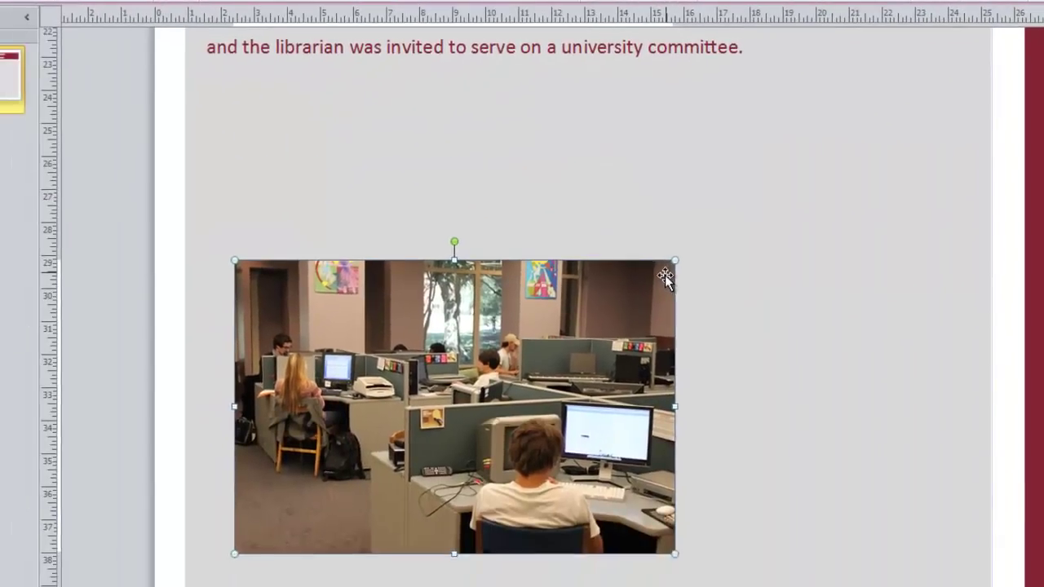
drag(665, 275, 568, 161)
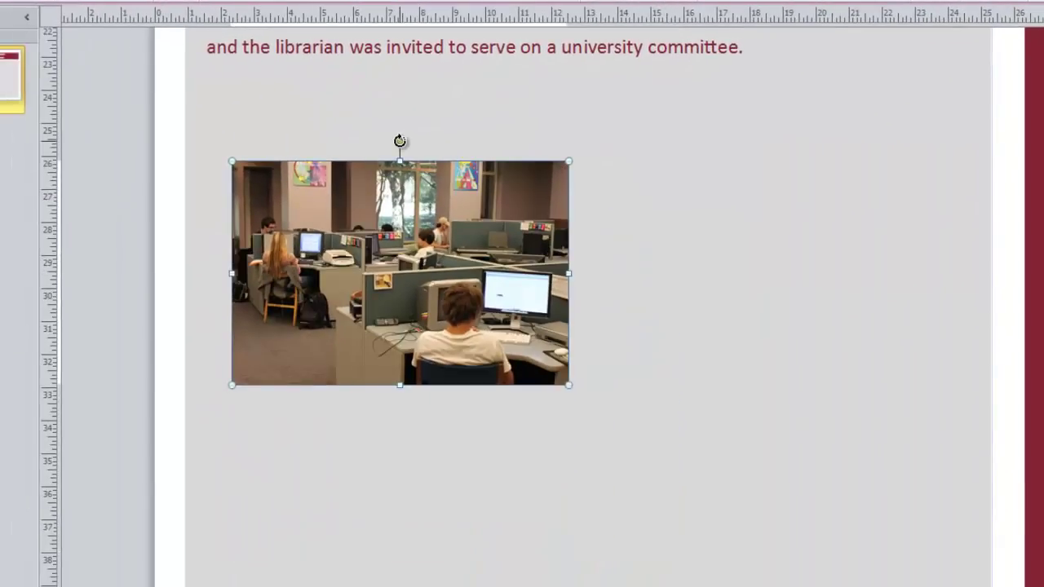
drag(400, 141, 381, 140)
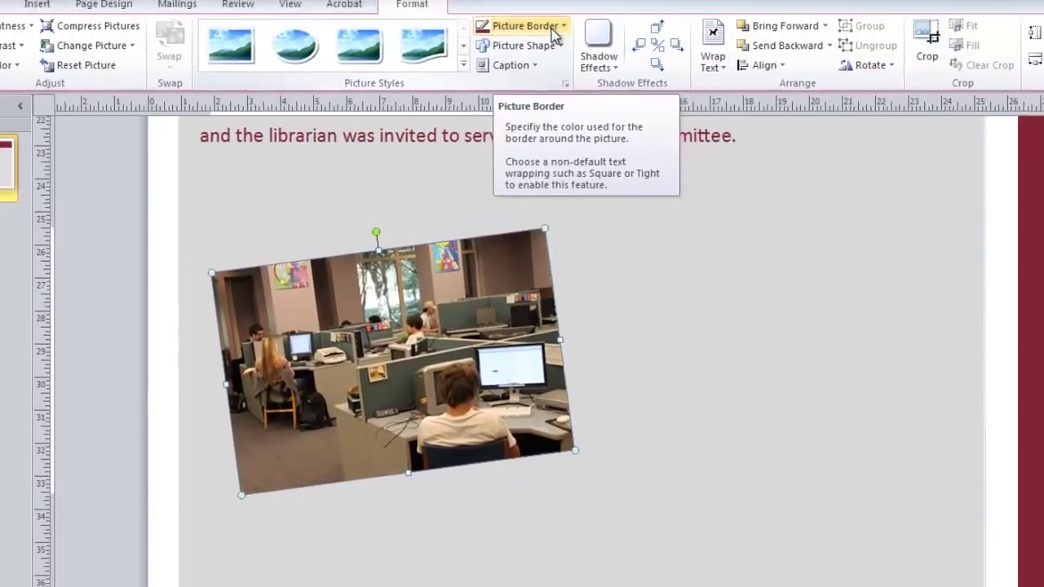
Give the tilted lab photo a maroon picture border with a 3 pt weight.
click(561, 0)
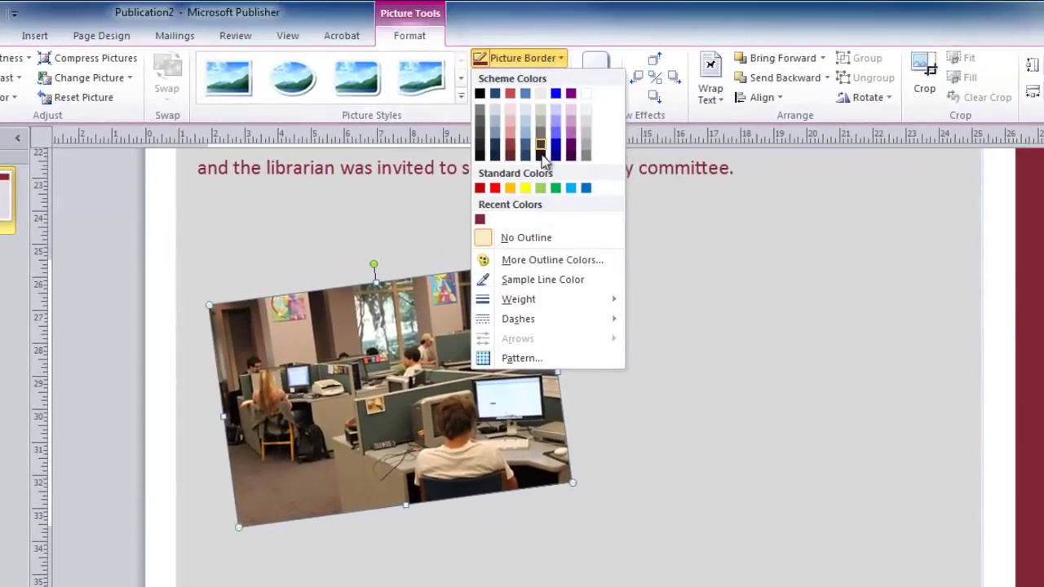
click(481, 221)
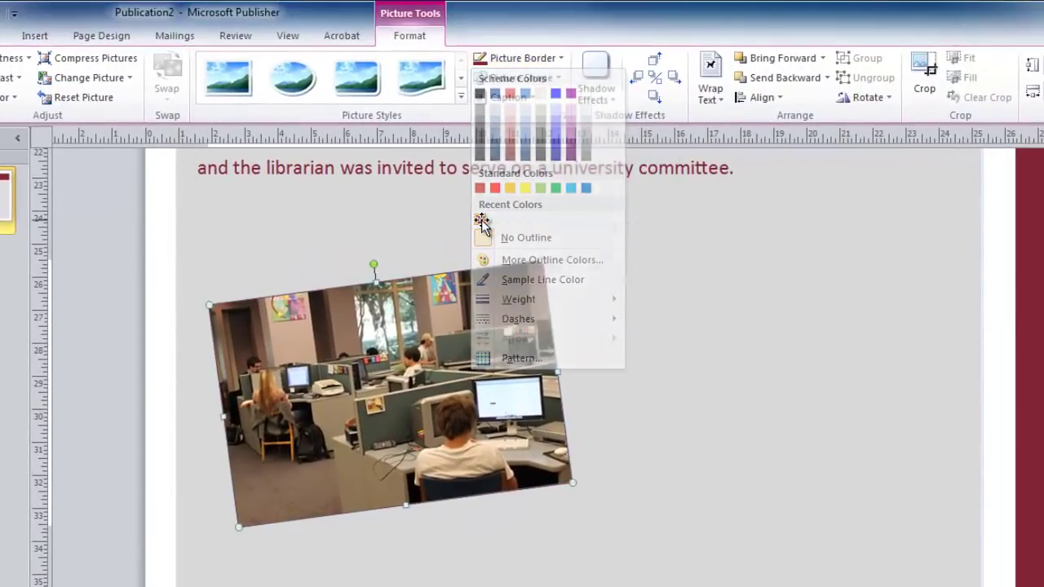
click(561, 59)
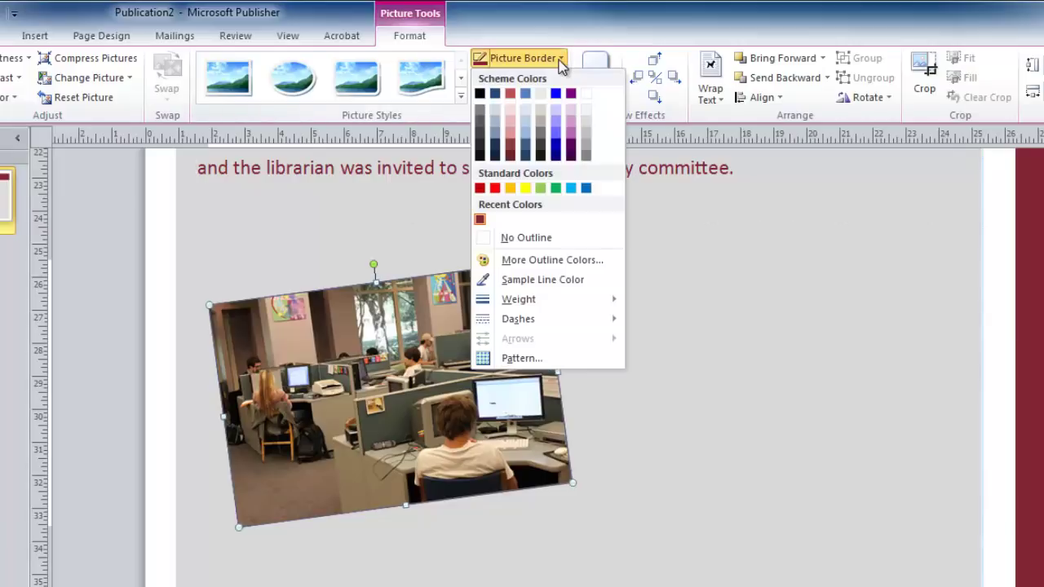
mouse_move(552, 302)
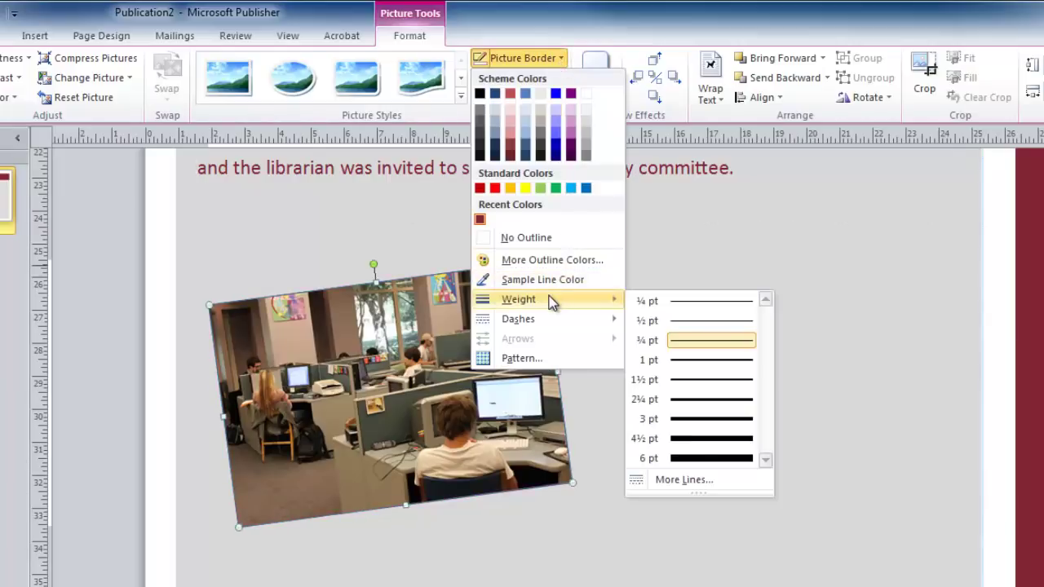
click(708, 420)
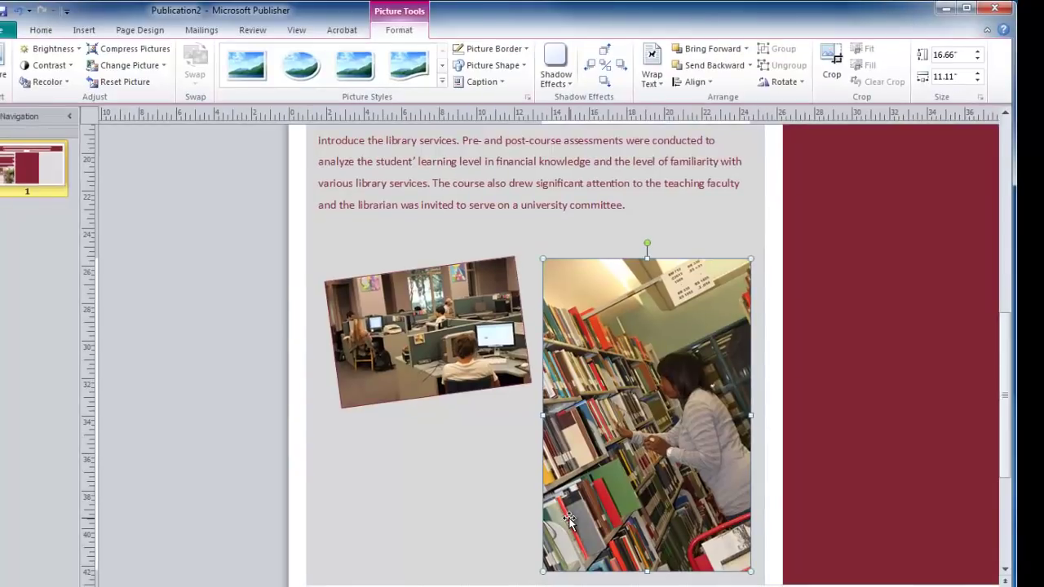
Crop a strip off the bookshelf photo's left side, then resize it from its corner.
click(833, 66)
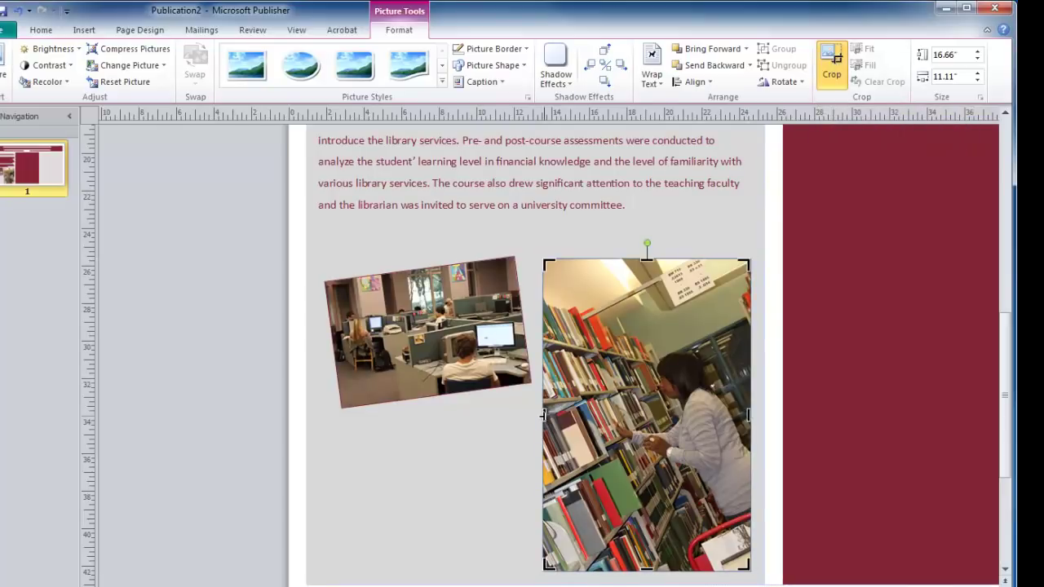
drag(543, 416, 578, 416)
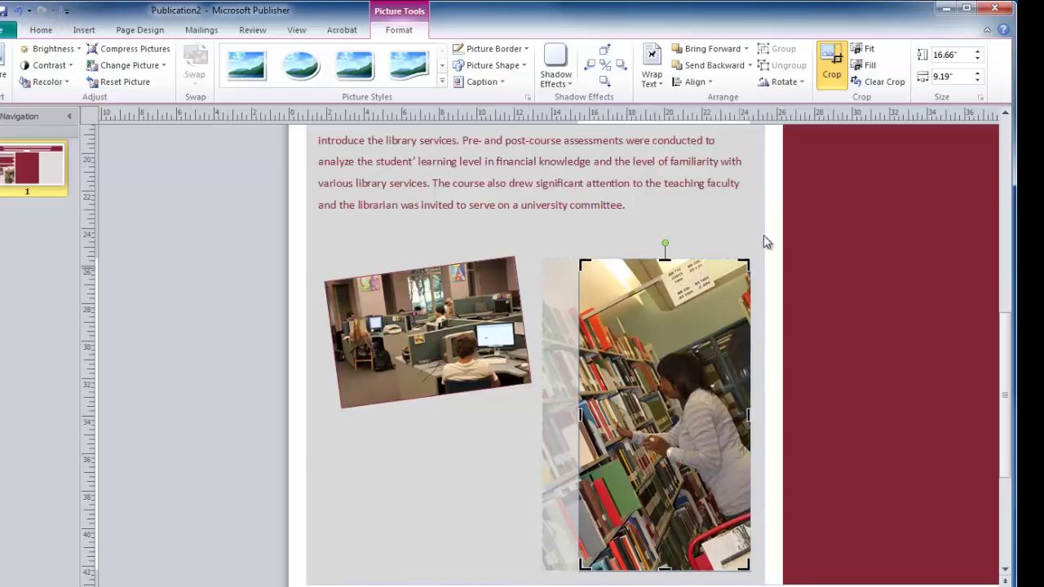
click(836, 73)
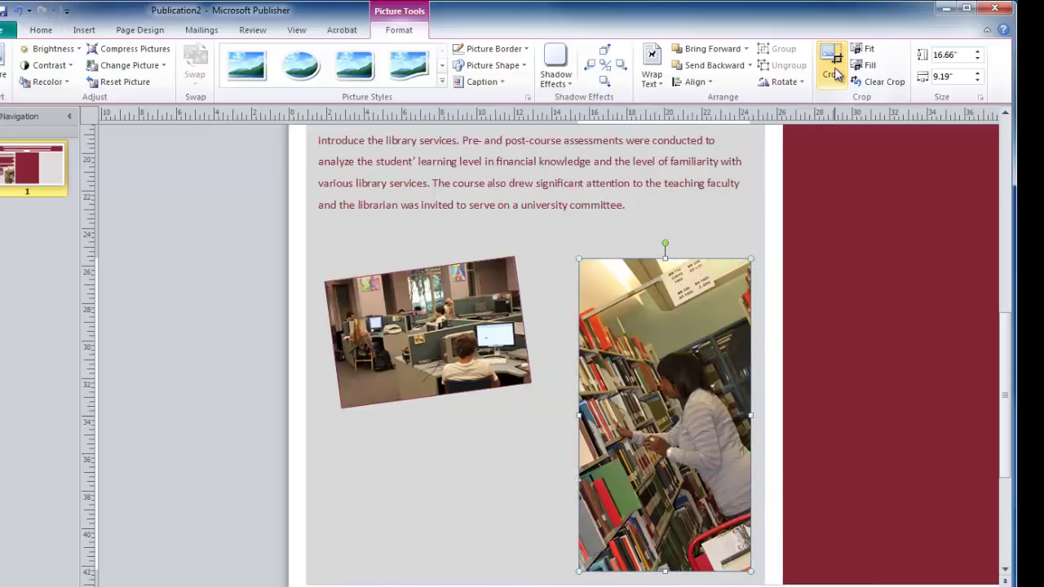
drag(579, 260, 566, 236)
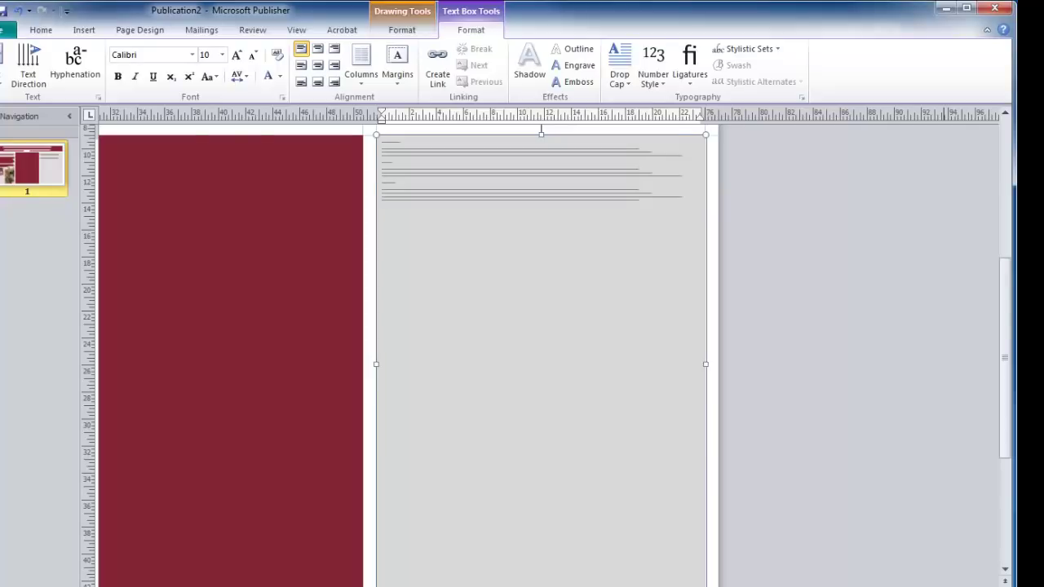
Copy the Abstract body text formatting onto the Course Assignment column text with Format Painter.
scroll(541, 350, left, 8)
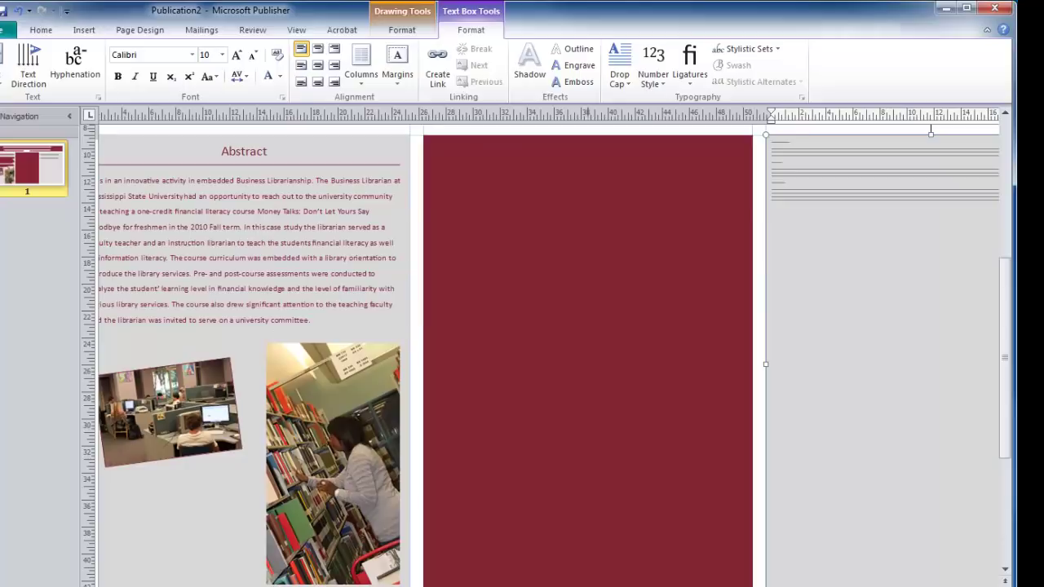
click(263, 227)
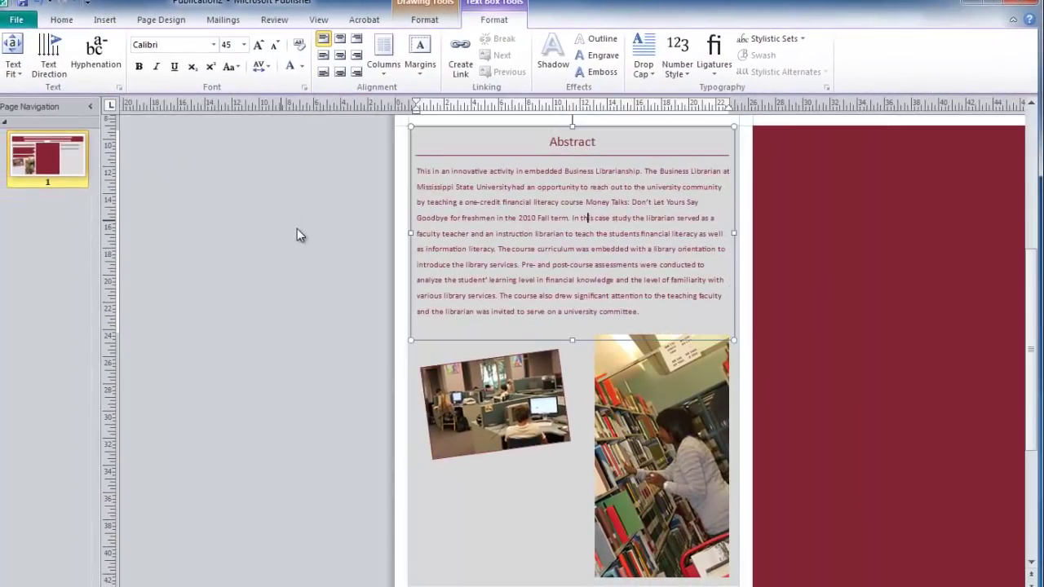
click(63, 19)
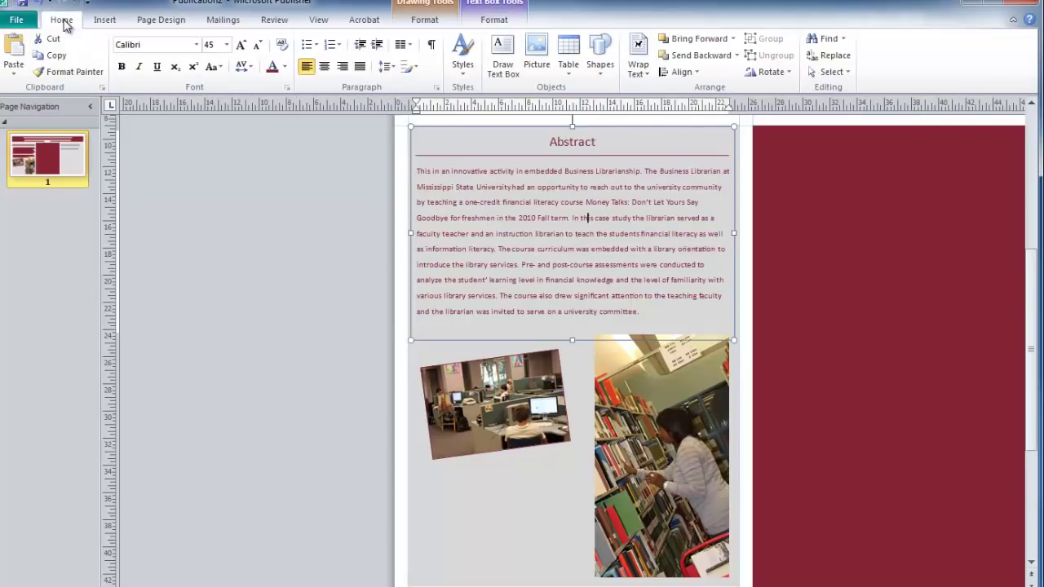
click(75, 76)
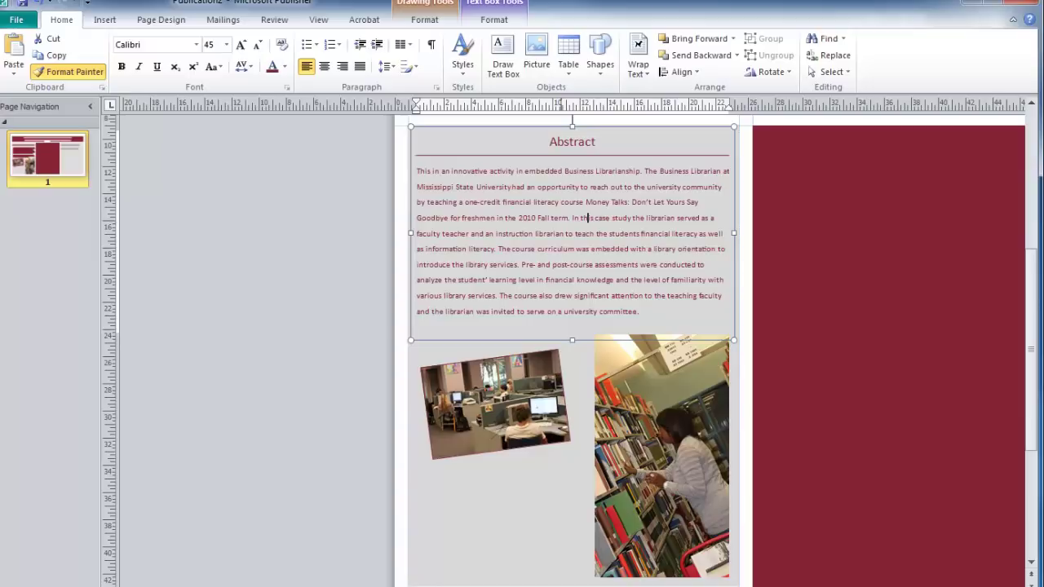
scroll(571, 351, right, 10)
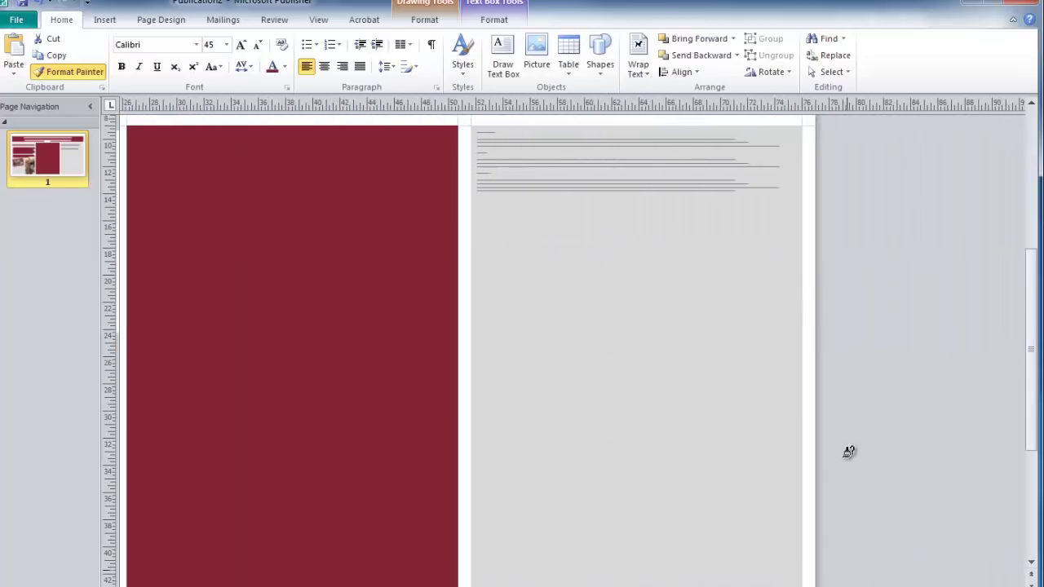
drag(738, 194, 462, 124)
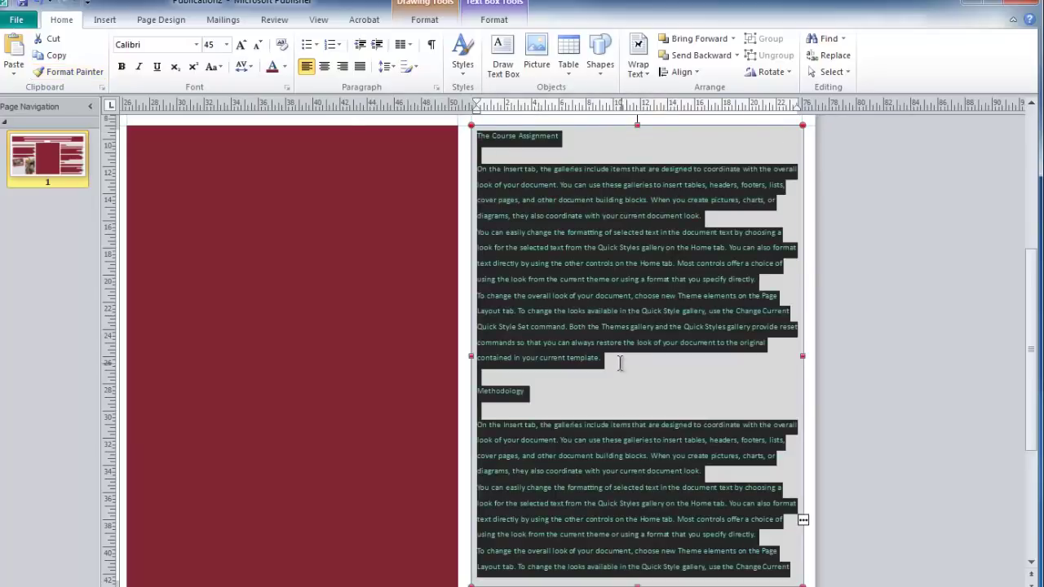
Set the column text to 1.0 line spacing and select the Abstract heading.
click(388, 67)
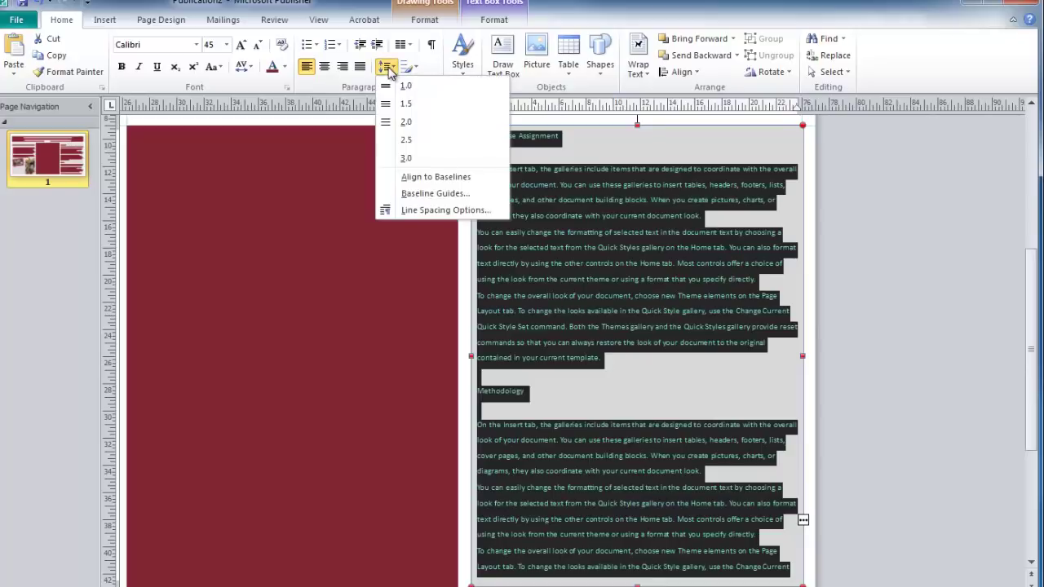
click(402, 90)
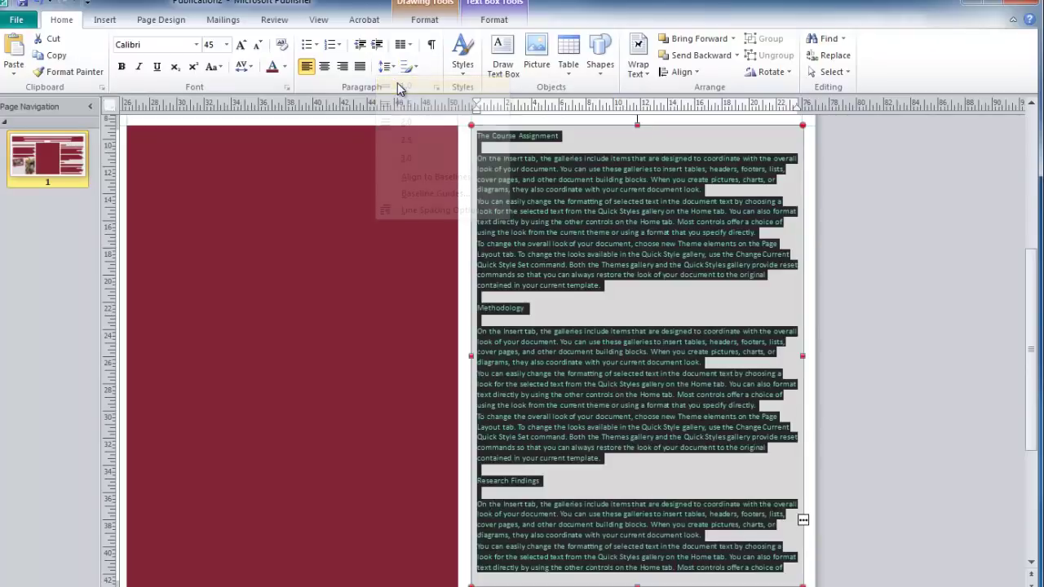
scroll(571, 343, left, 5)
scroll(243, 209, left, 2)
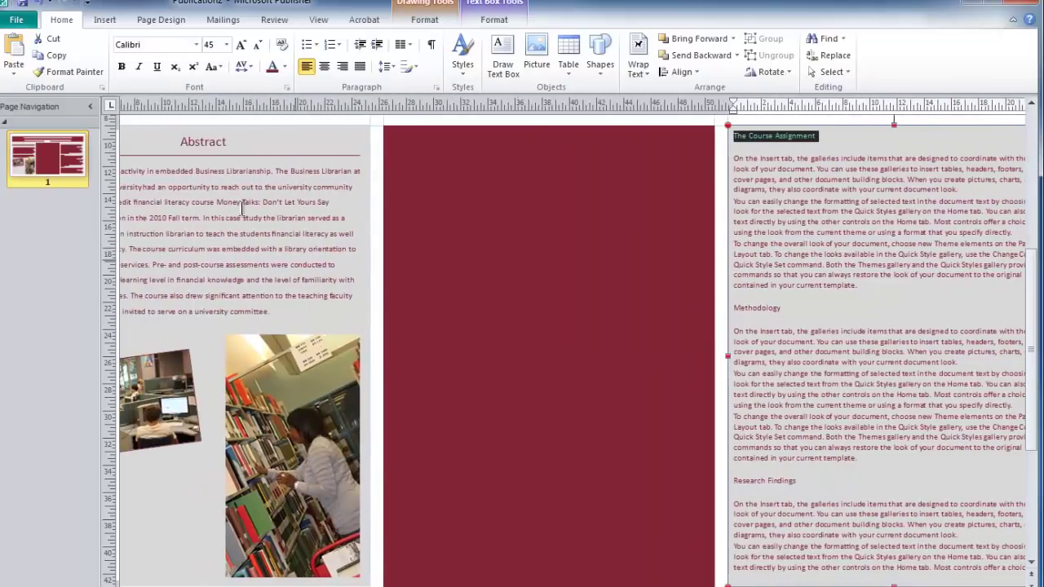
click(205, 143)
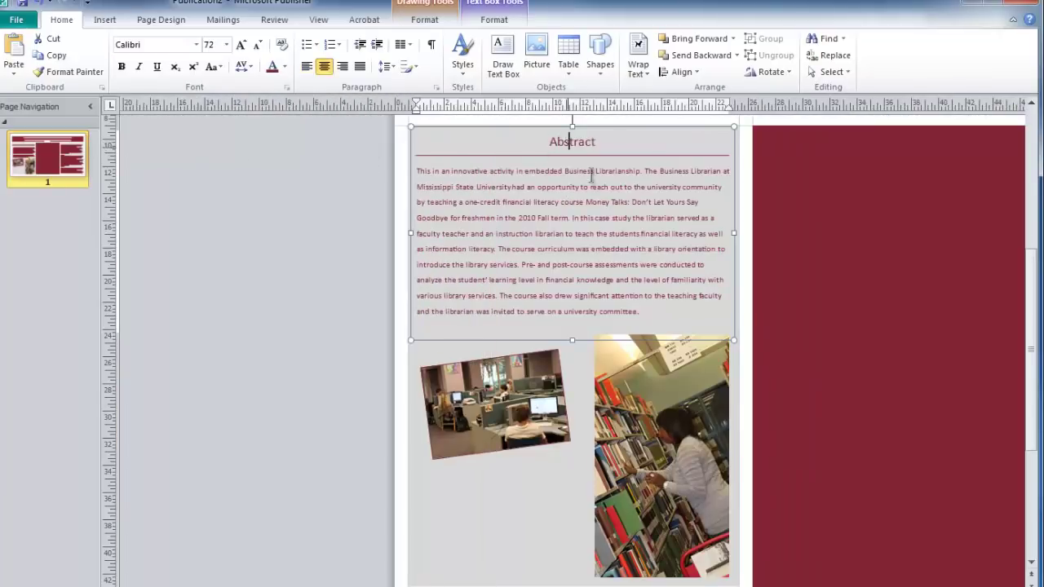
Format-paint the Abstract heading style onto The Course Assignment, Methodology and Research Findings headings.
scroll(581, 428, right, 6)
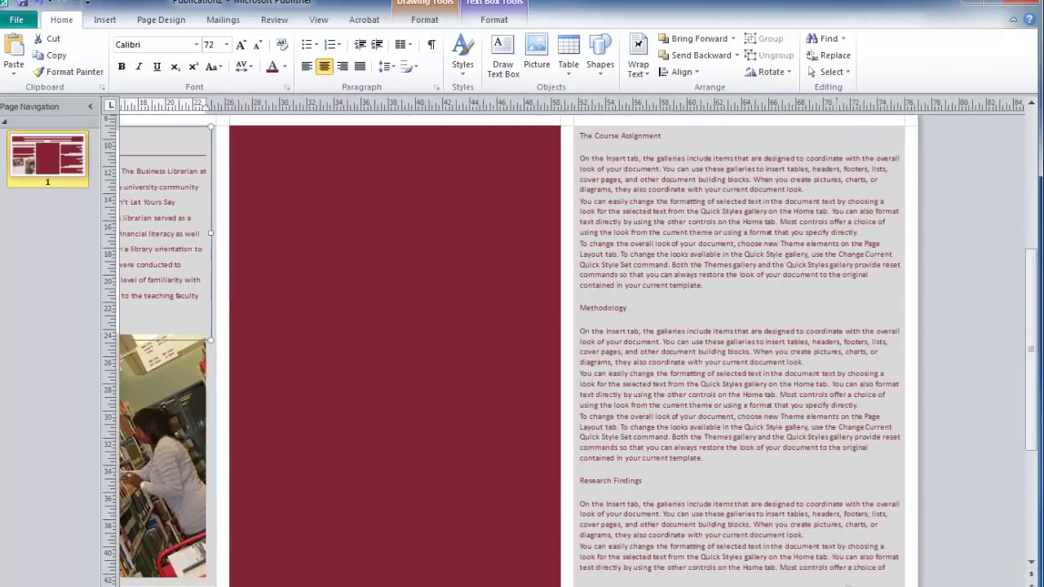
click(69, 71)
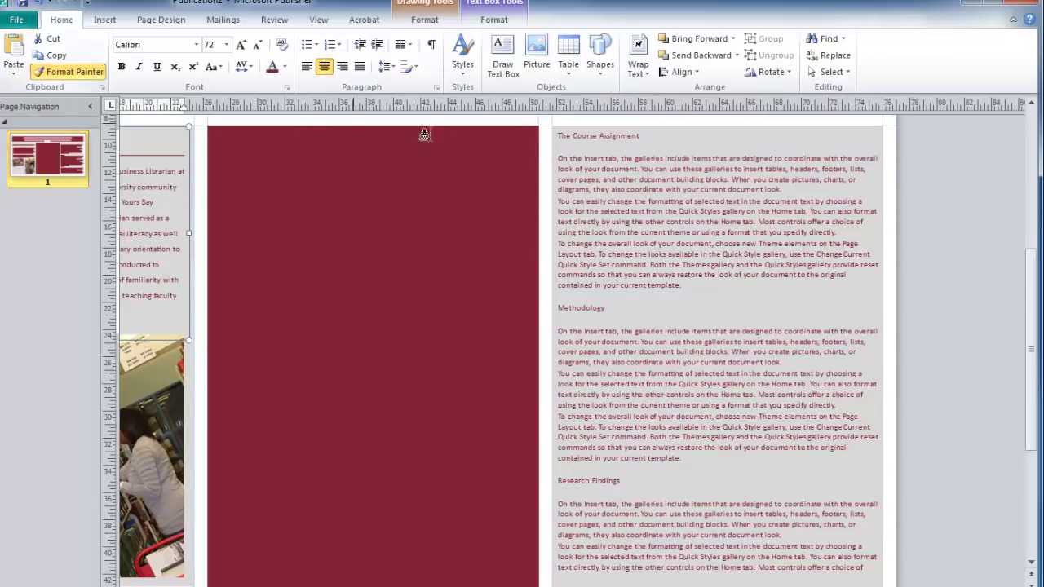
drag(642, 136, 549, 136)
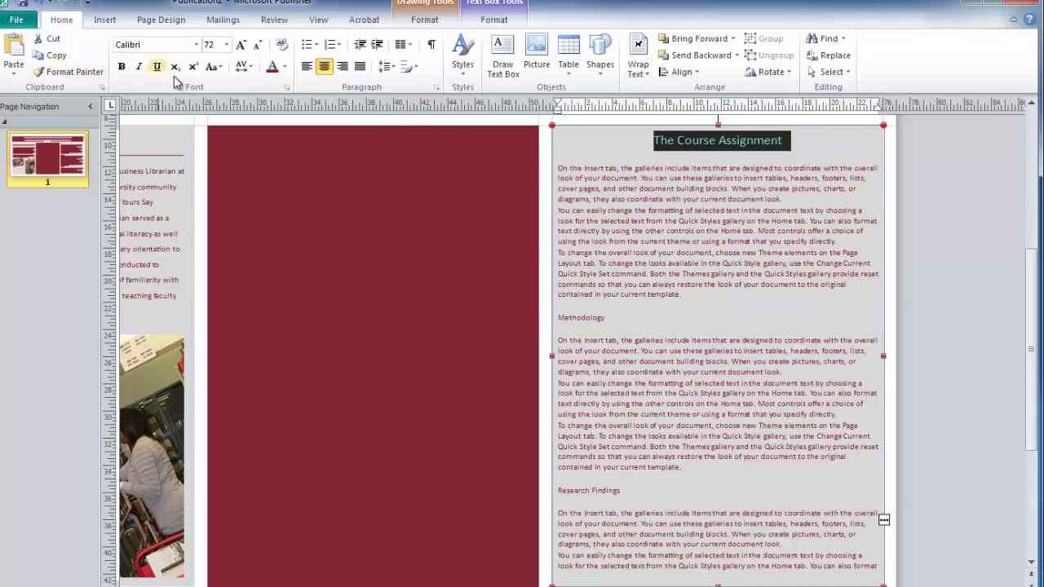
click(81, 76)
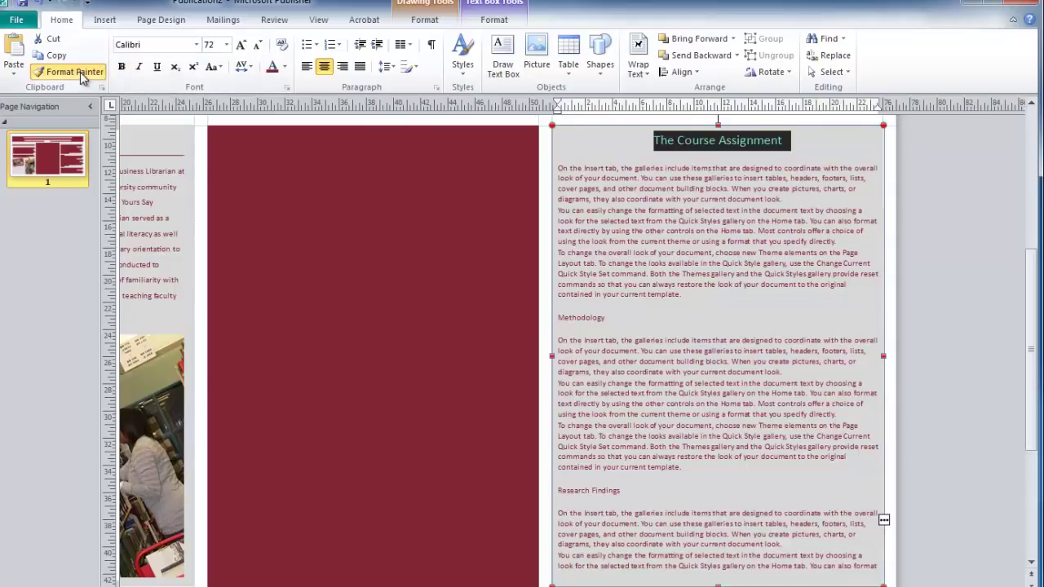
drag(606, 317, 537, 315)
click(85, 75)
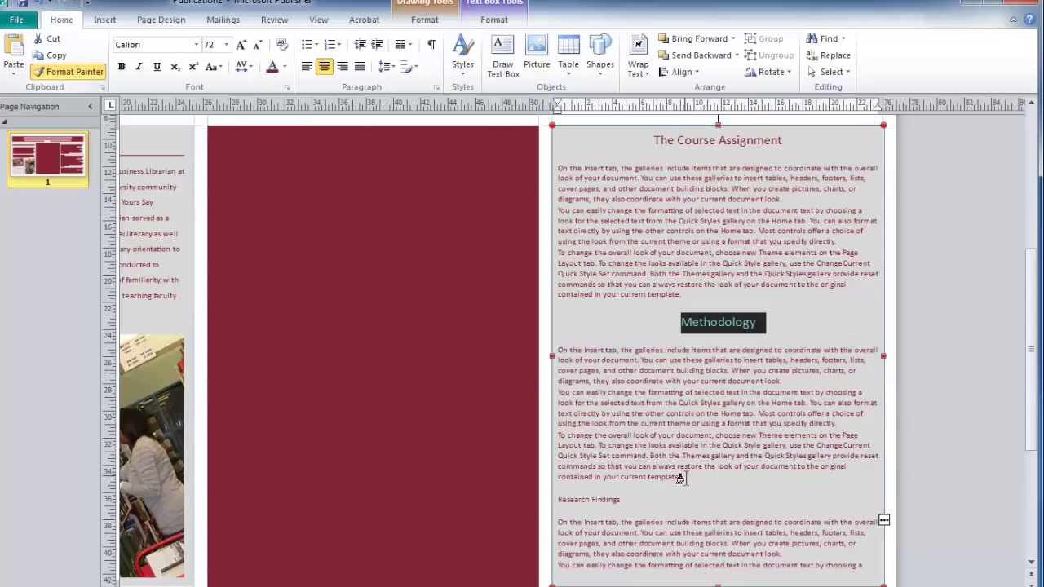
drag(627, 497, 534, 500)
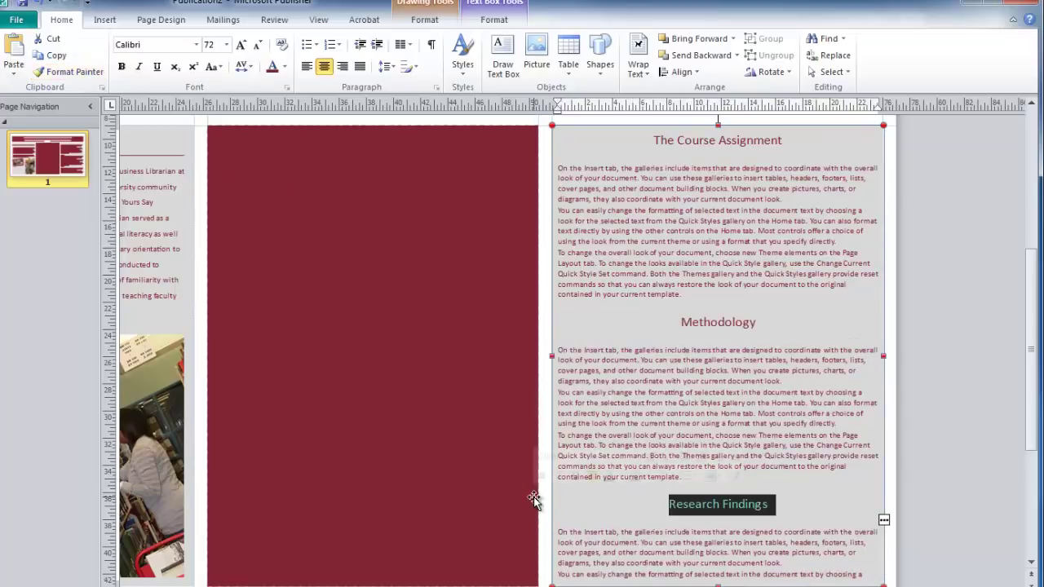
click(535, 499)
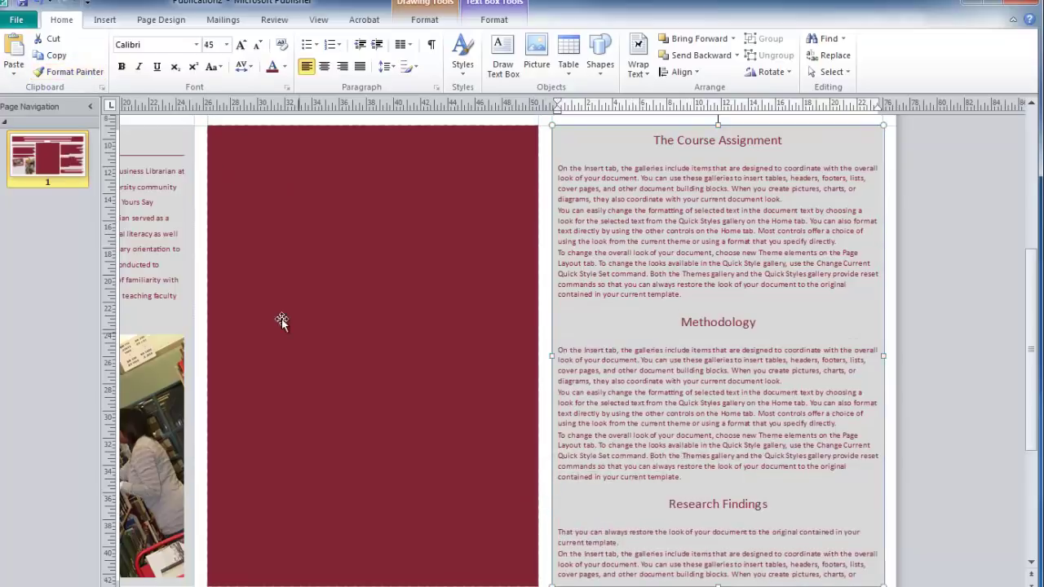
Insert Home Page.png into the Course Assignment text with text wrapping above and below.
click(104, 21)
click(122, 52)
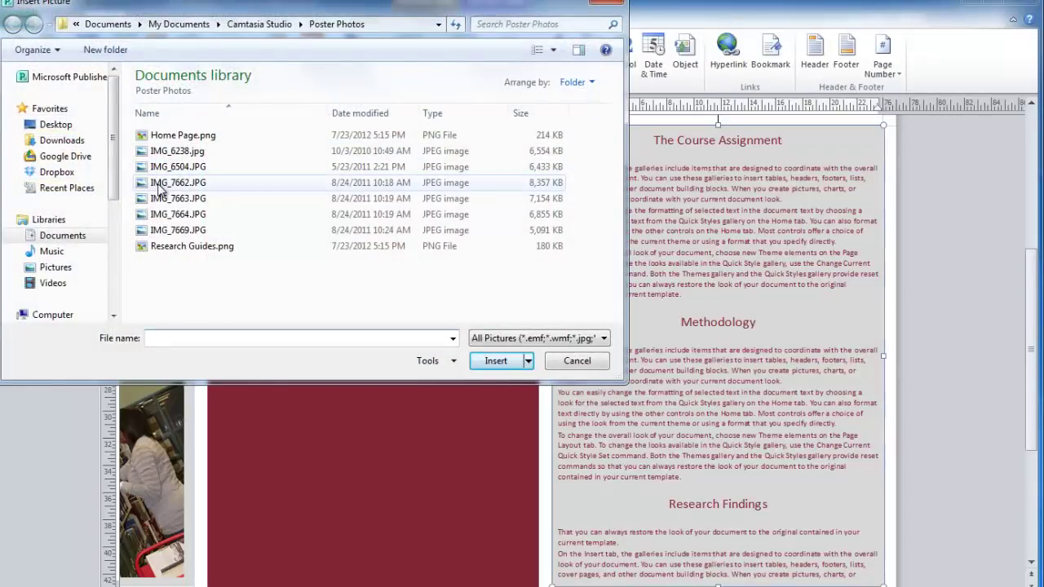
click(173, 136)
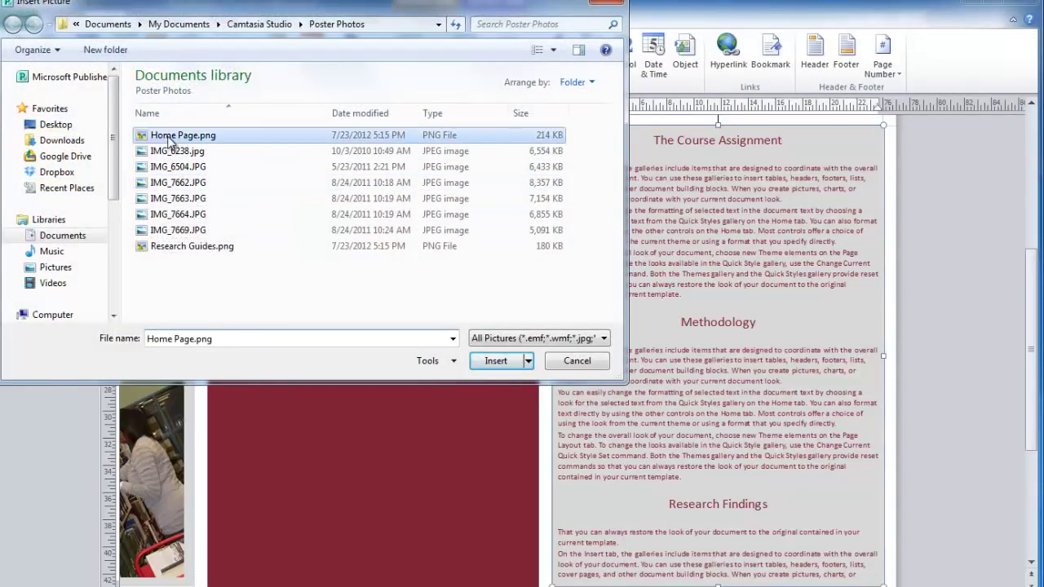
click(495, 361)
drag(557, 358, 788, 226)
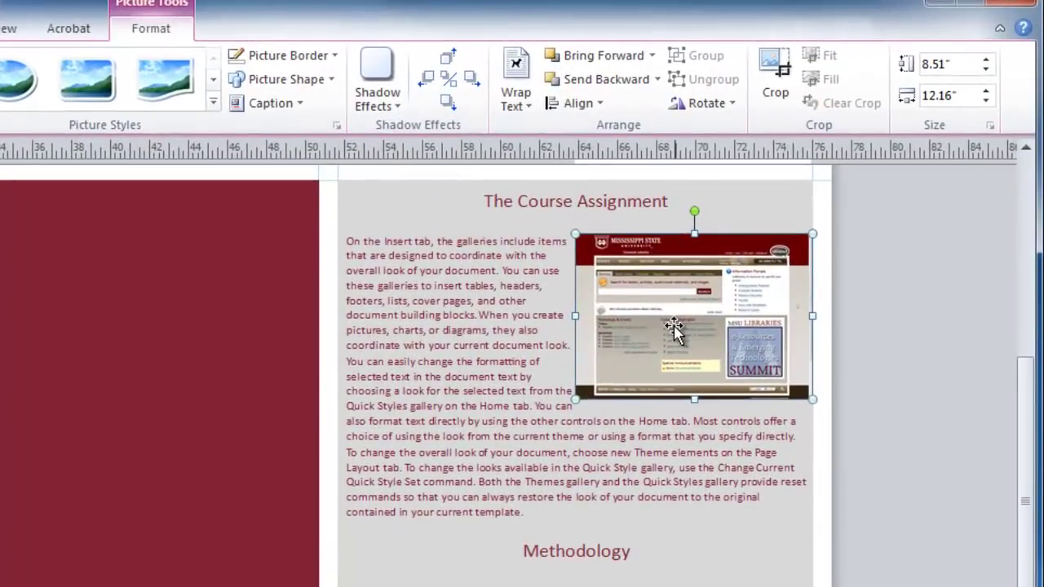
click(528, 93)
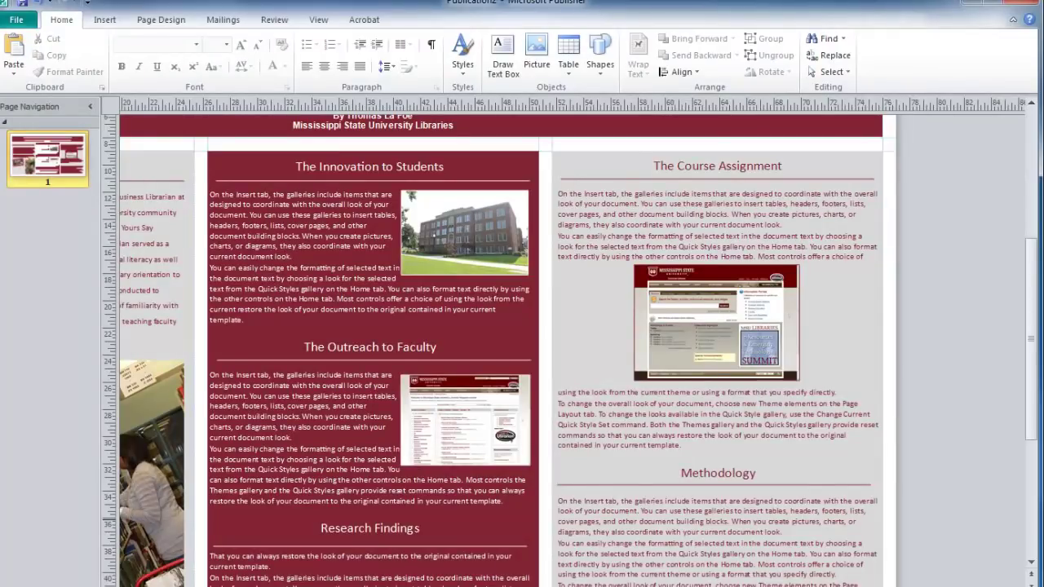
Zoom out to view the whole poster page.
key(ctrl+shift+l)
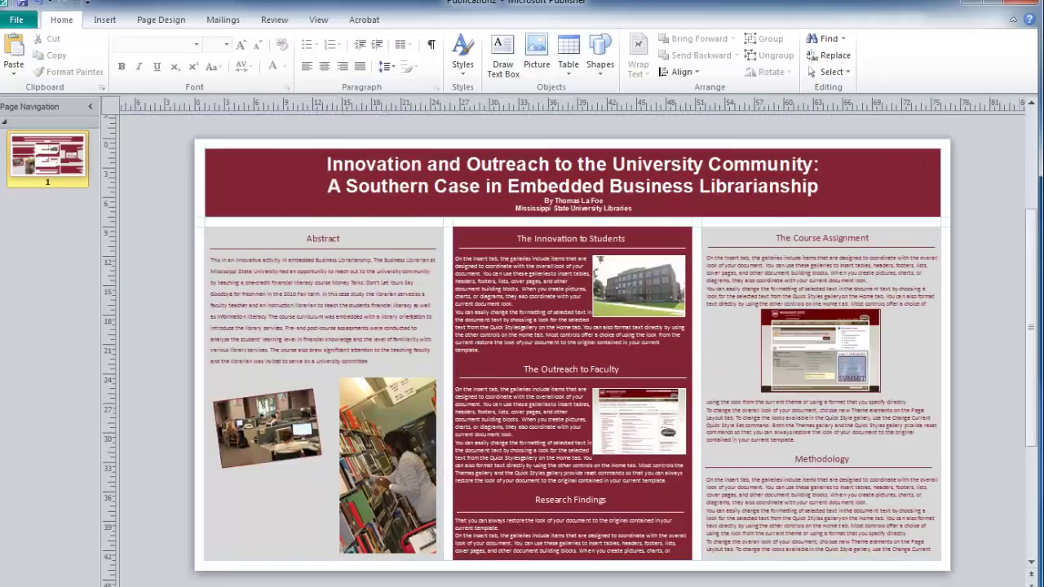